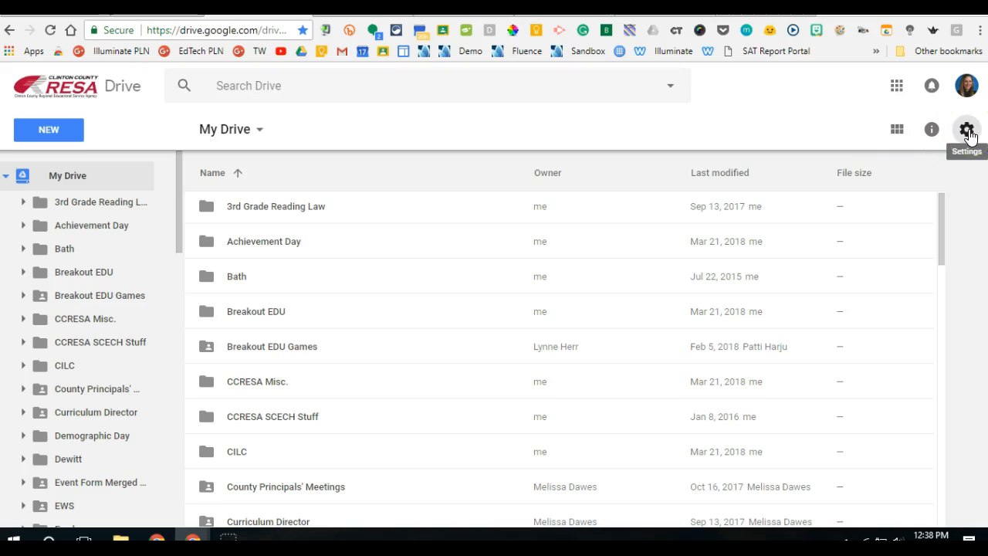
Search the apps that can be connected to Drive for DocHub
{"action": "left_click", "coordinate": [812, 164]}
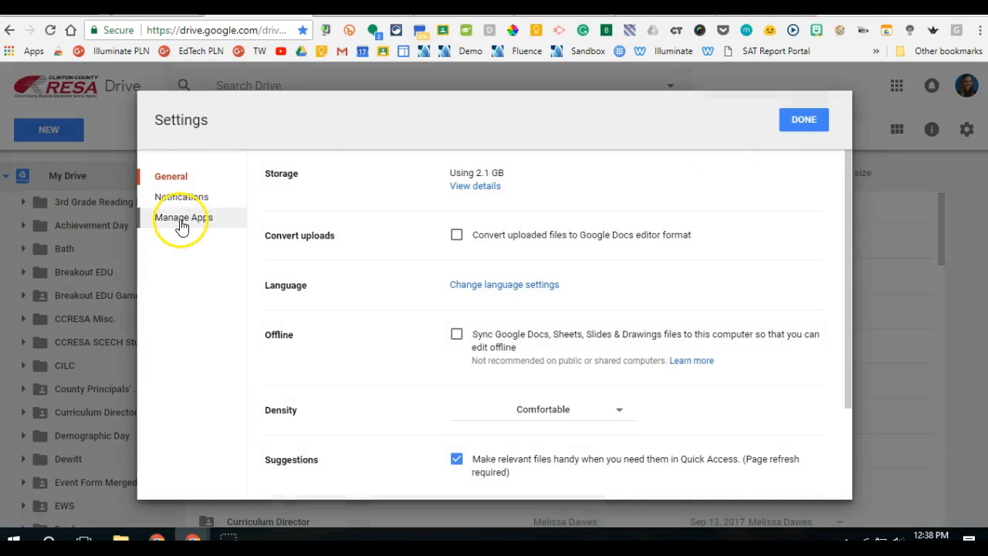
{"action": "left_click", "coordinate": [199, 226]}
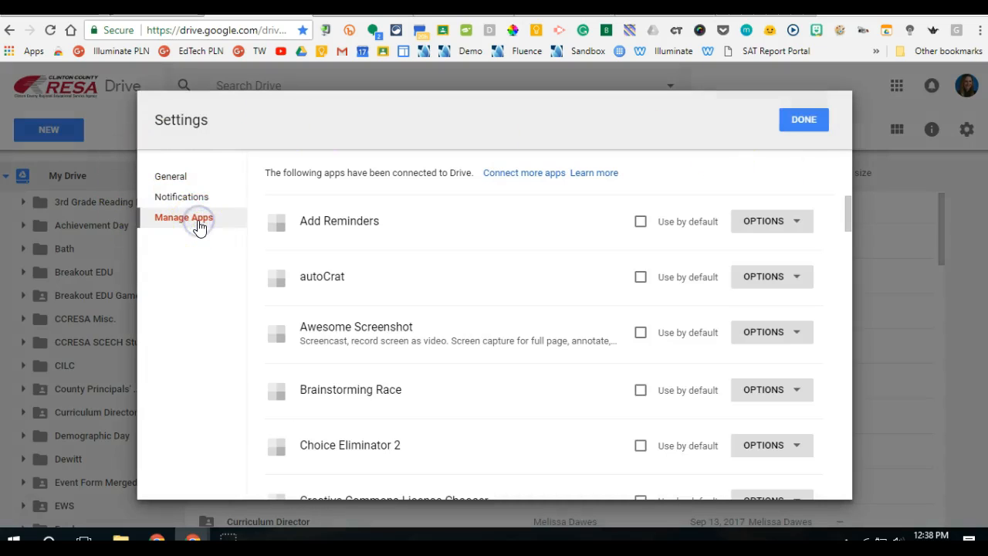
{"action": "left_click", "coordinate": [529, 177]}
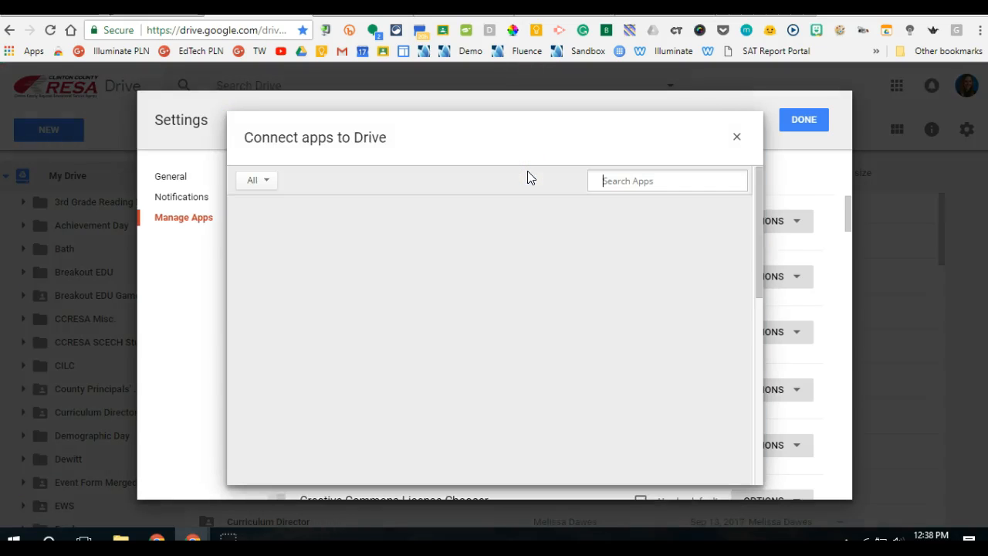
{"action": "left_click", "coordinate": [640, 182]}
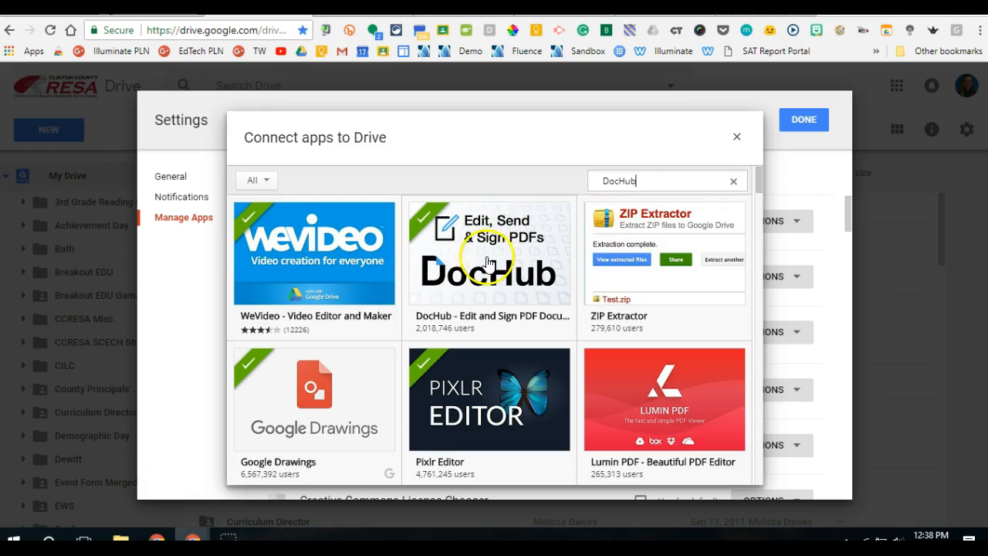
Check whether DocHub is already connected to Drive, and close the app list and the settings
{"action": "mouse_move", "coordinate": [473, 241]}
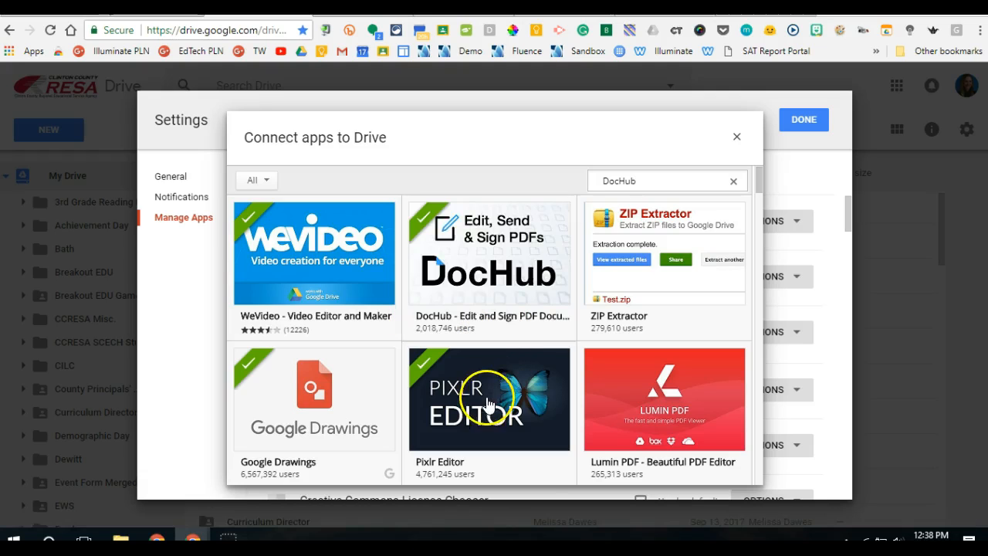
{"action": "mouse_move", "coordinate": [649, 455]}
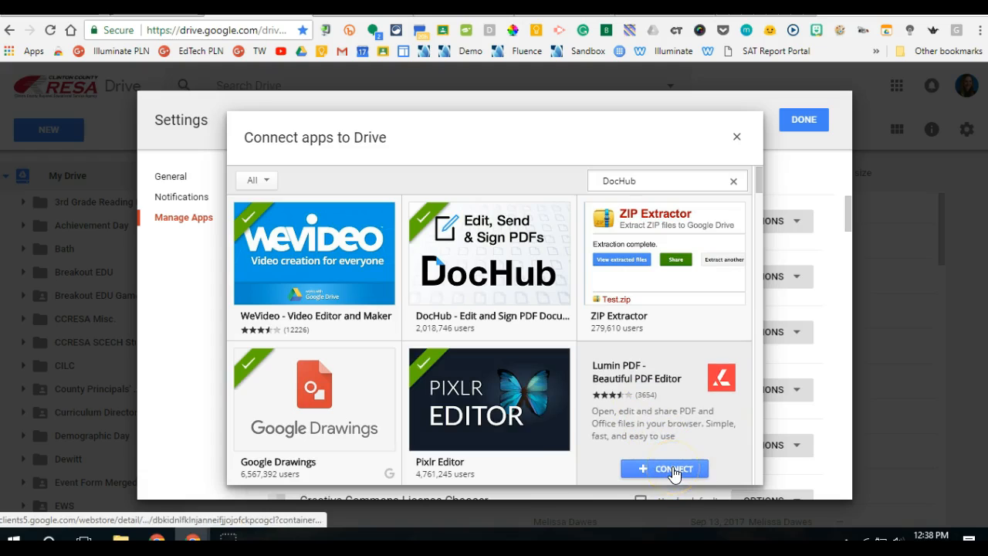
{"action": "mouse_move", "coordinate": [492, 275]}
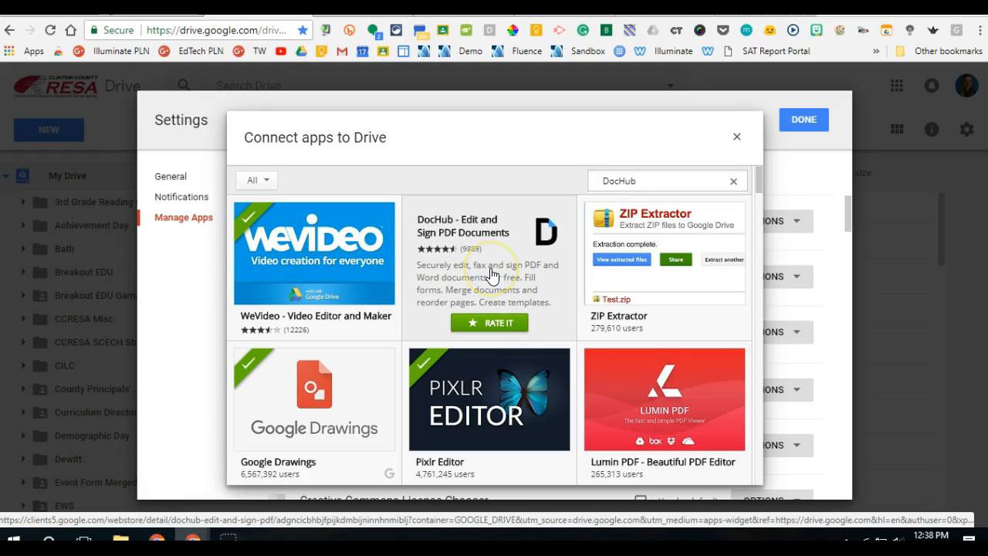
{"action": "left_click", "coordinate": [737, 137]}
{"action": "left_click", "coordinate": [795, 123]}
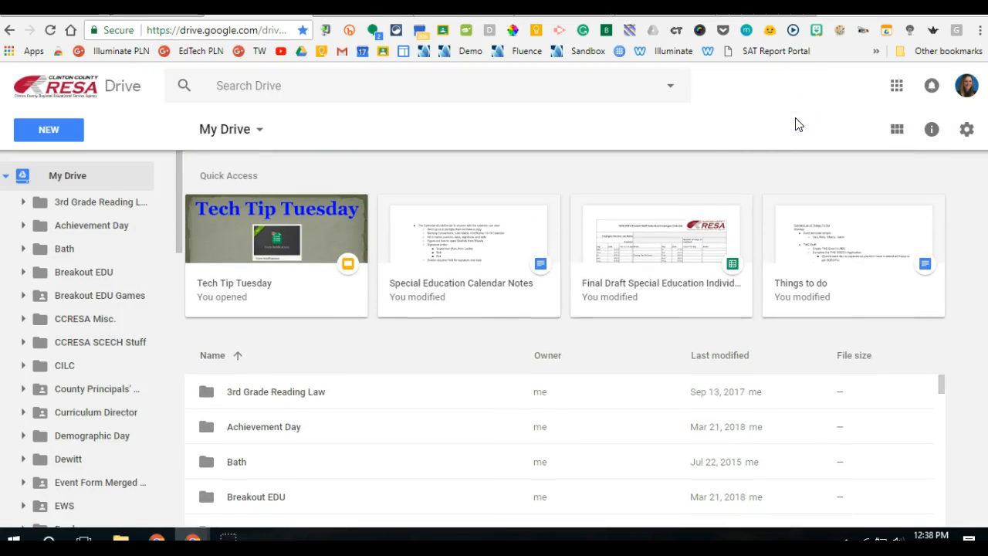
Add the shared folder Itinerant Staff Individual Calendars to My Drive
{"action": "scroll", "coordinate": [540, 398], "scroll_direction": "down", "scroll_amount": 8}
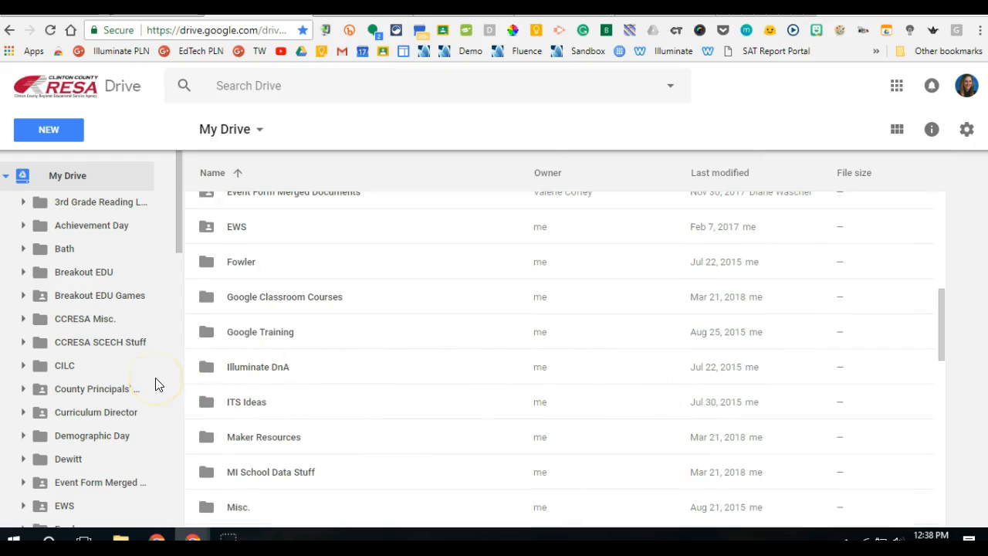
{"action": "scroll", "coordinate": [155, 381], "scroll_direction": "down", "scroll_amount": 10}
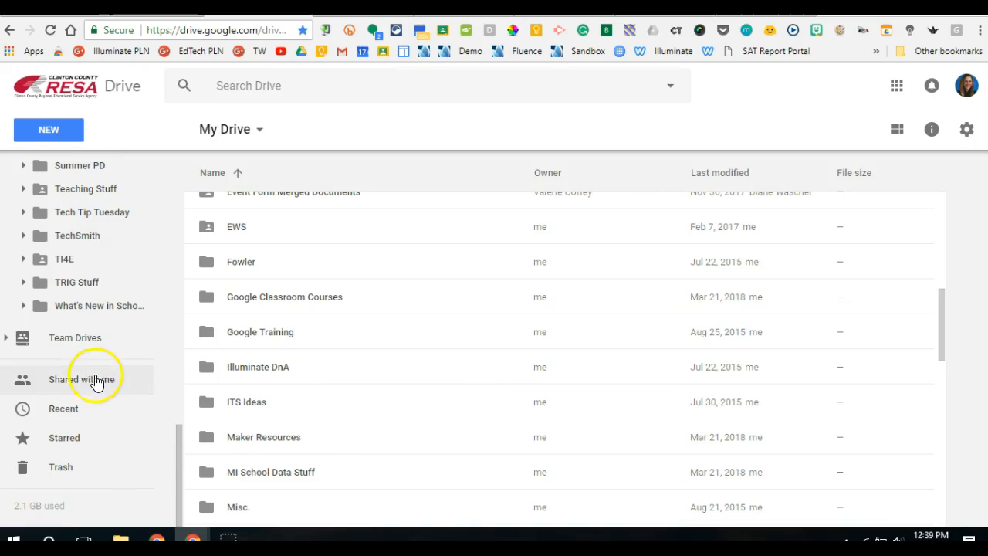
{"action": "left_click", "coordinate": [89, 384]}
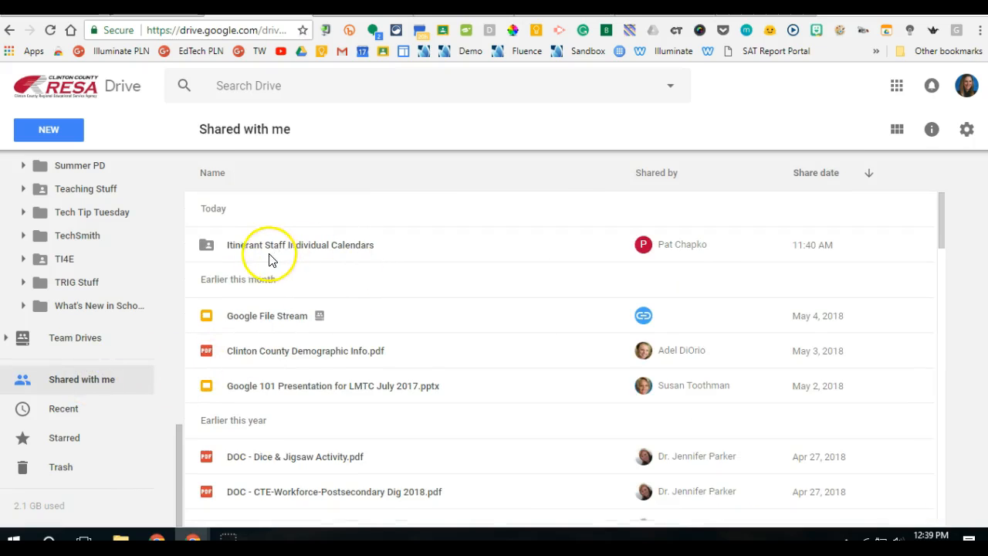
{"action": "left_click", "coordinate": [353, 246]}
{"action": "right_click", "coordinate": [353, 246]}
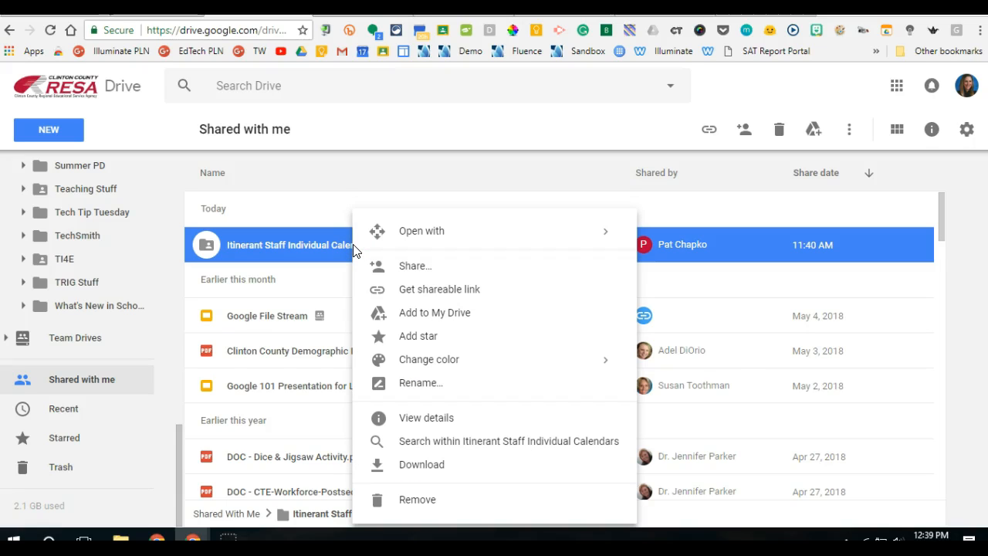
{"action": "left_click", "coordinate": [440, 312]}
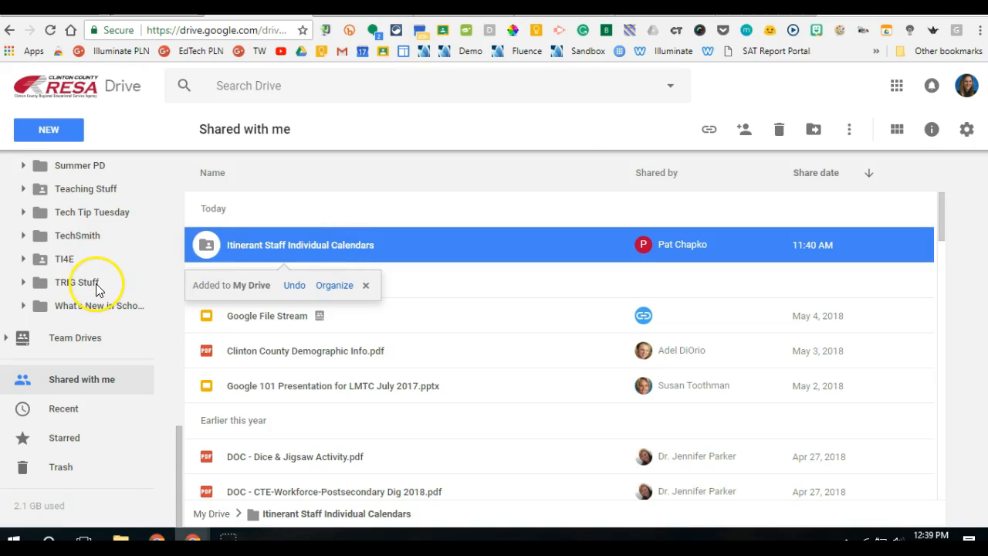
Open the 2018-2019 Itinerant Staff Individual Employee Calendar spreadsheet from the 2018-19 subfolder of Itinerant Staff Individual Calendars in My Drive
{"action": "scroll", "coordinate": [108, 309], "scroll_direction": "up", "scroll_amount": 10}
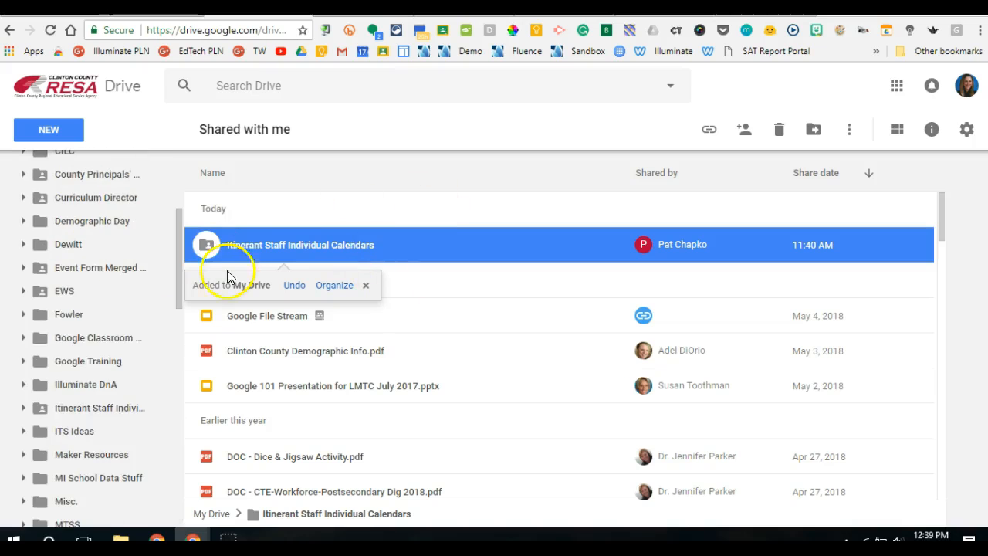
{"action": "left_click", "coordinate": [93, 409]}
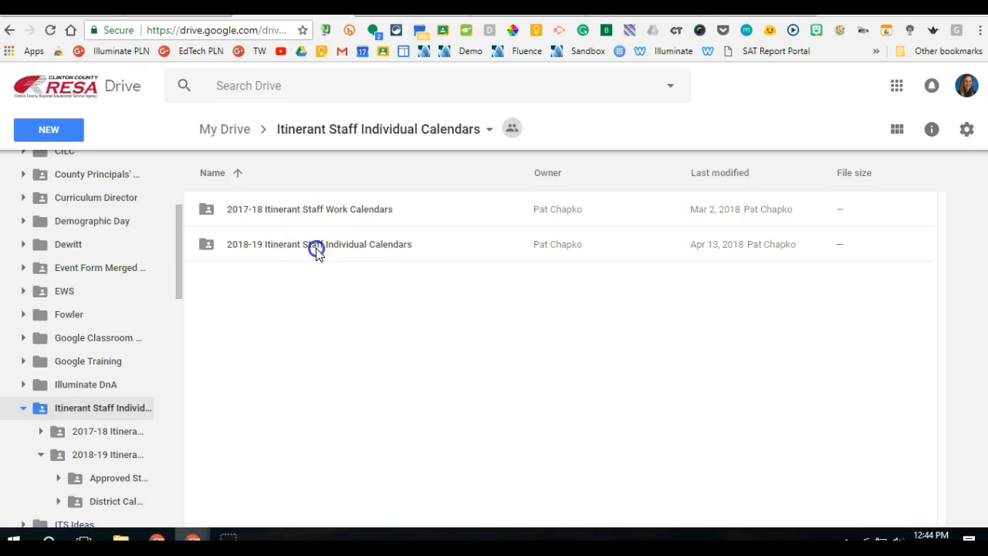
{"action": "double_click", "coordinate": [315, 248]}
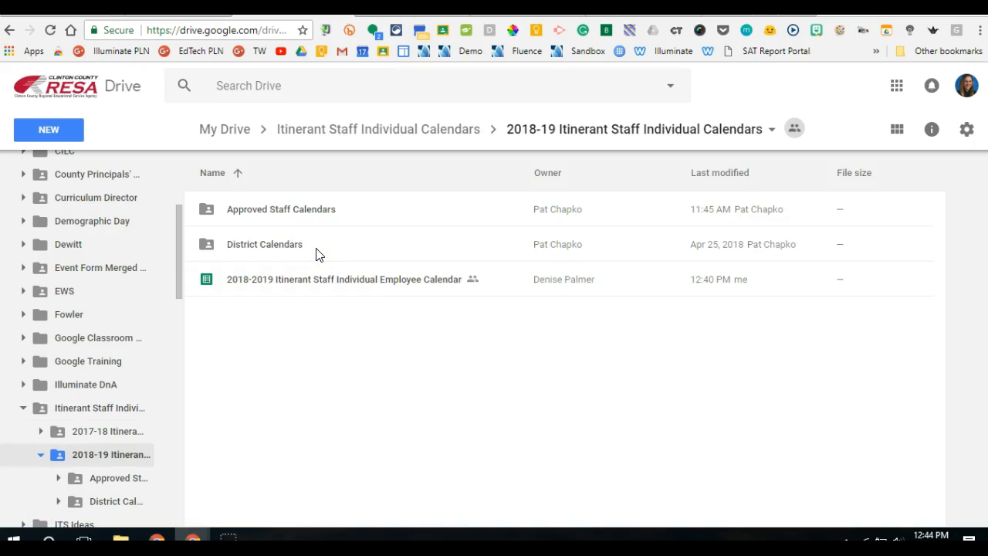
{"action": "double_click", "coordinate": [303, 285]}
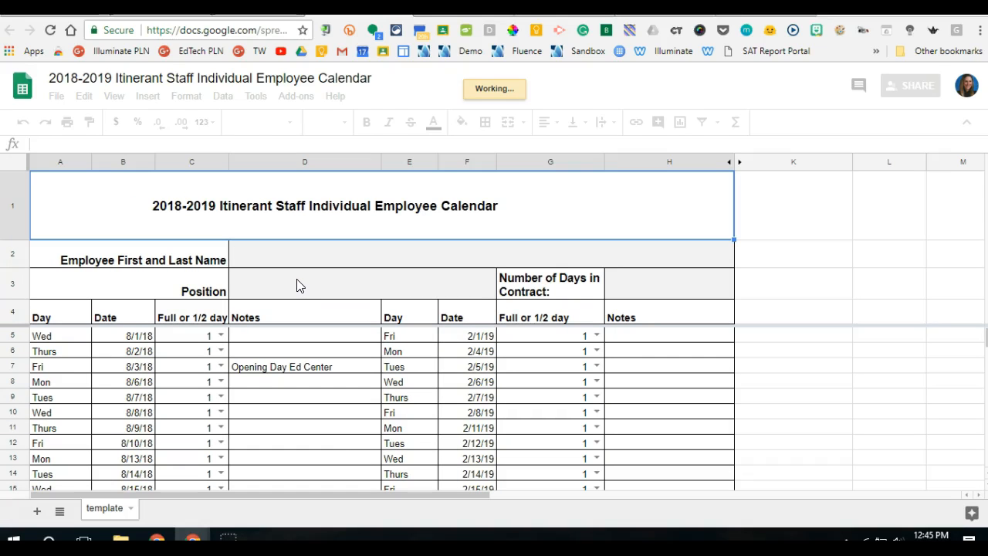
Begin a copy of the calendar spreadsheet, naming it with the employee's last and first name followed by "18-19 Calendar"
{"action": "left_click", "coordinate": [56, 96]}
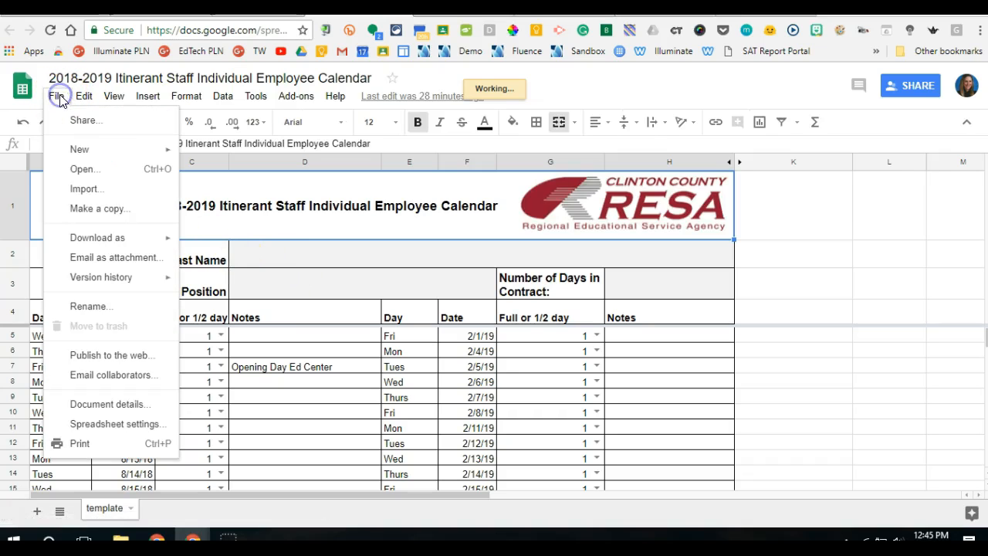
{"action": "left_click", "coordinate": [101, 208]}
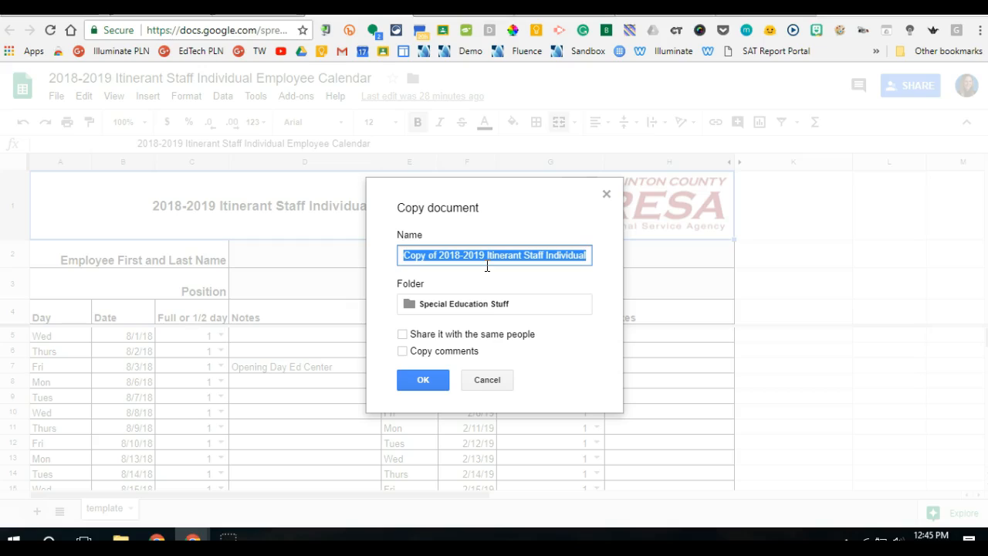
{"action": "type", "text": "Rogers, Allison 18"}
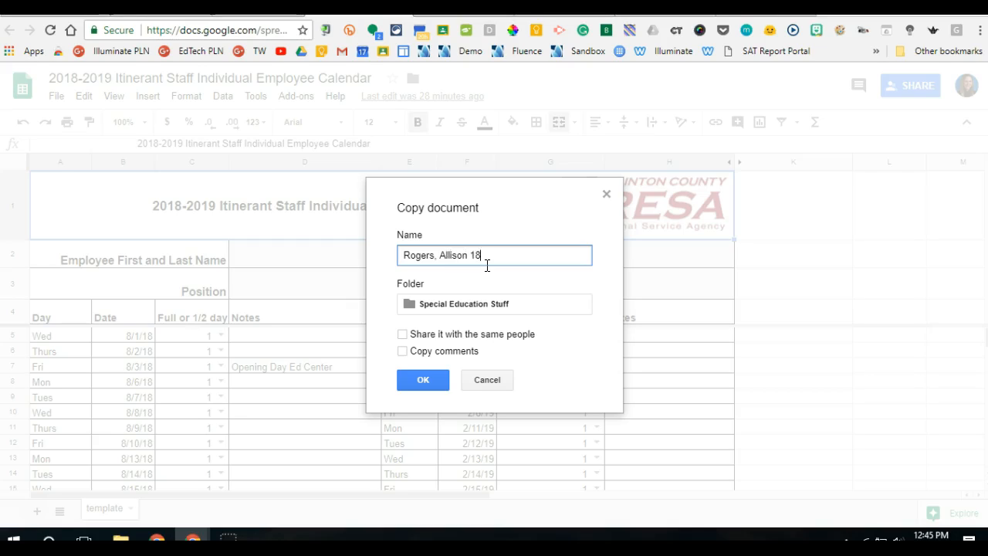
{"action": "type", "text": "-19 Calendar"}
Create a folder named "My Itinerant Calendar" in My Drive and save the spreadsheet copy in it
{"action": "left_click", "coordinate": [495, 299]}
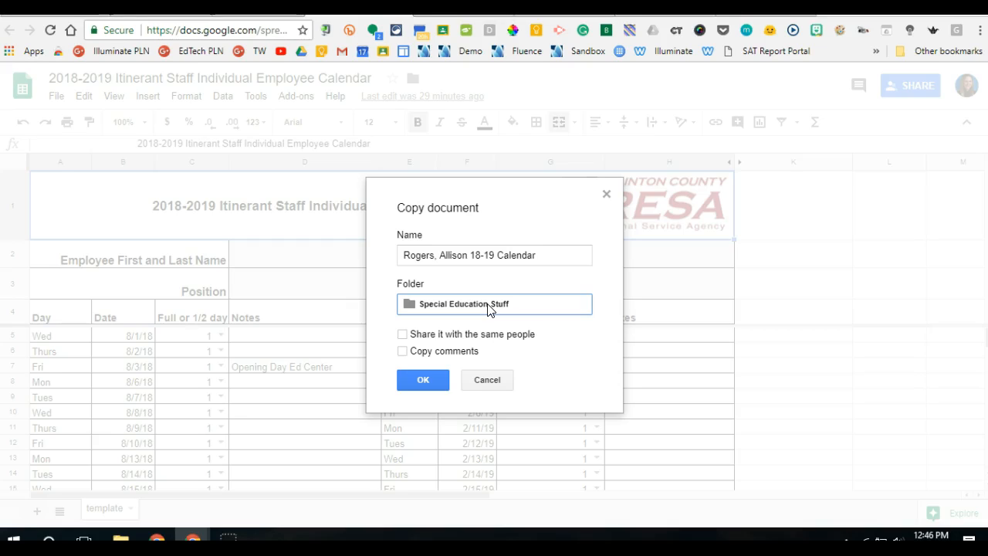
{"action": "left_click", "coordinate": [480, 305]}
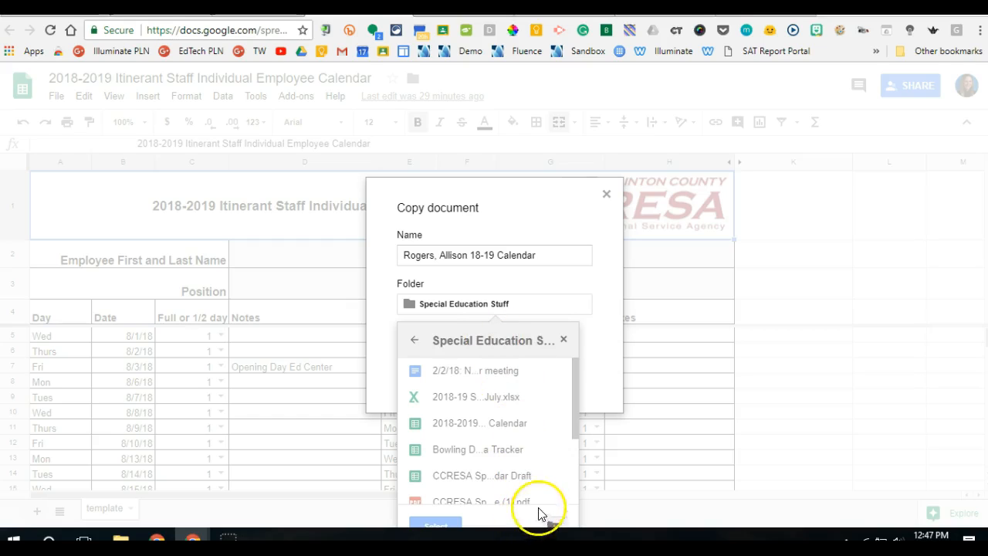
{"action": "left_click", "coordinate": [414, 339]}
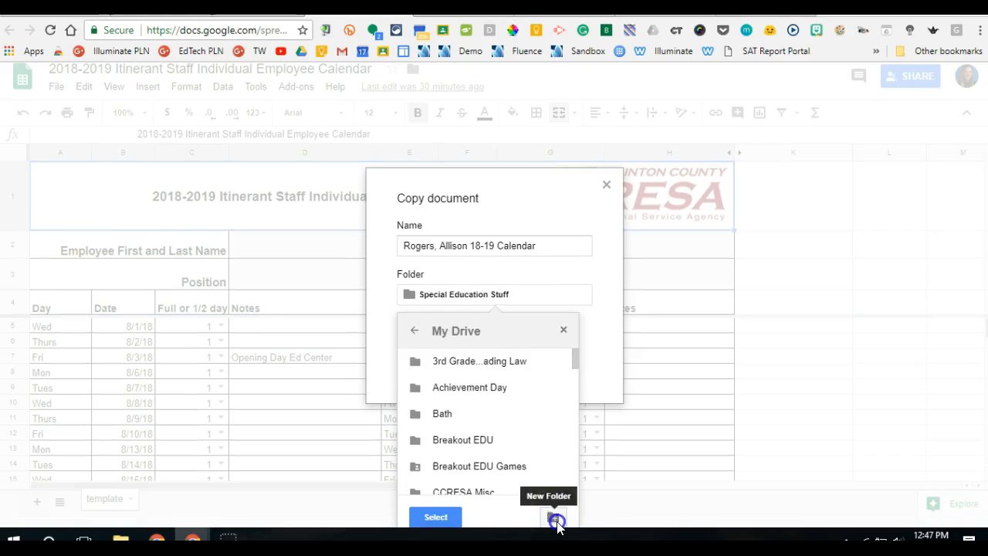
{"action": "left_click", "coordinate": [557, 526]}
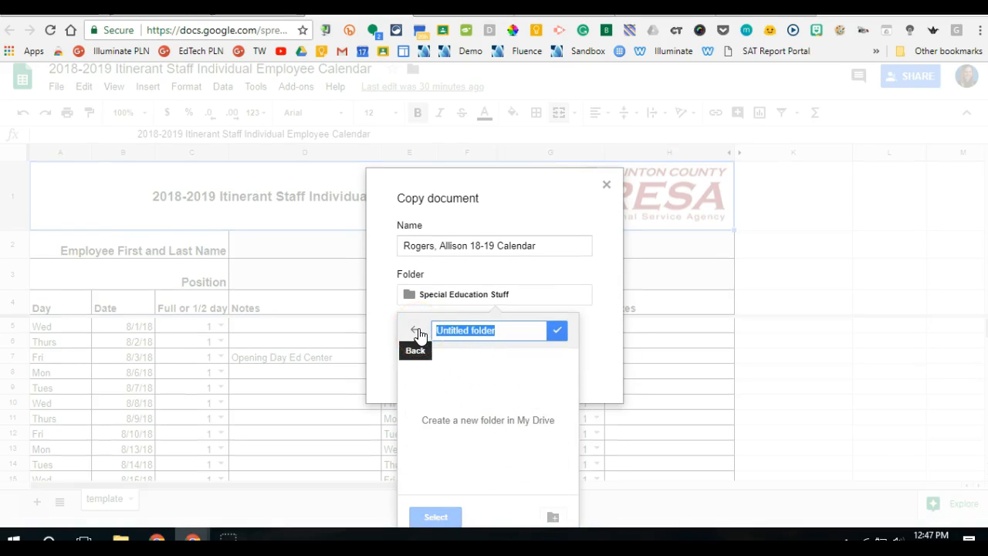
{"action": "type", "text": "My Itinerant Calendar"}
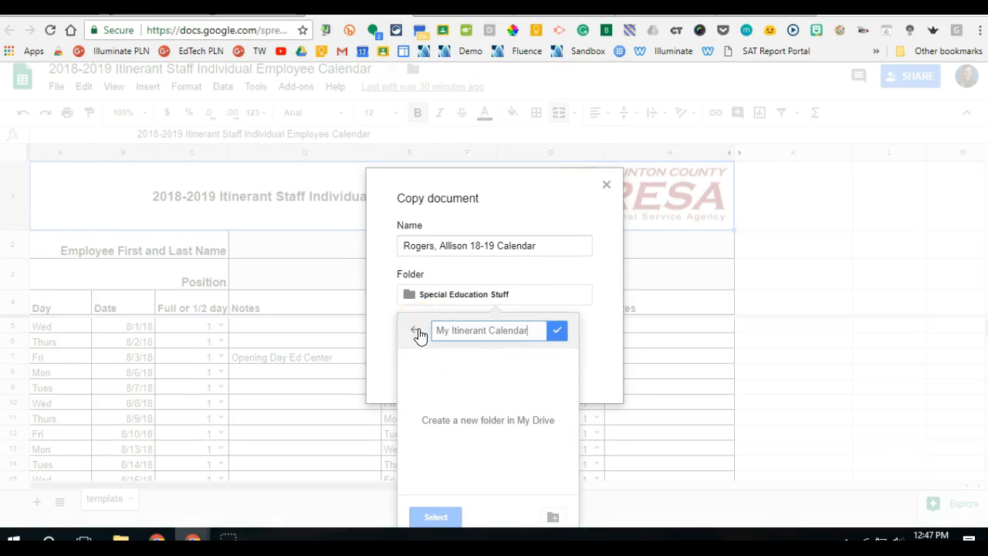
{"action": "left_click", "coordinate": [556, 334]}
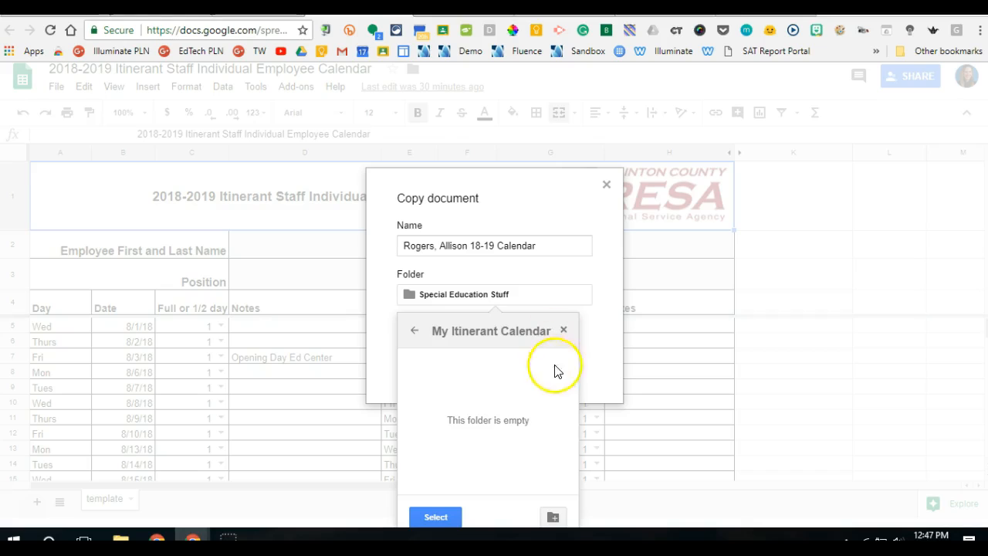
{"action": "left_click", "coordinate": [436, 517]}
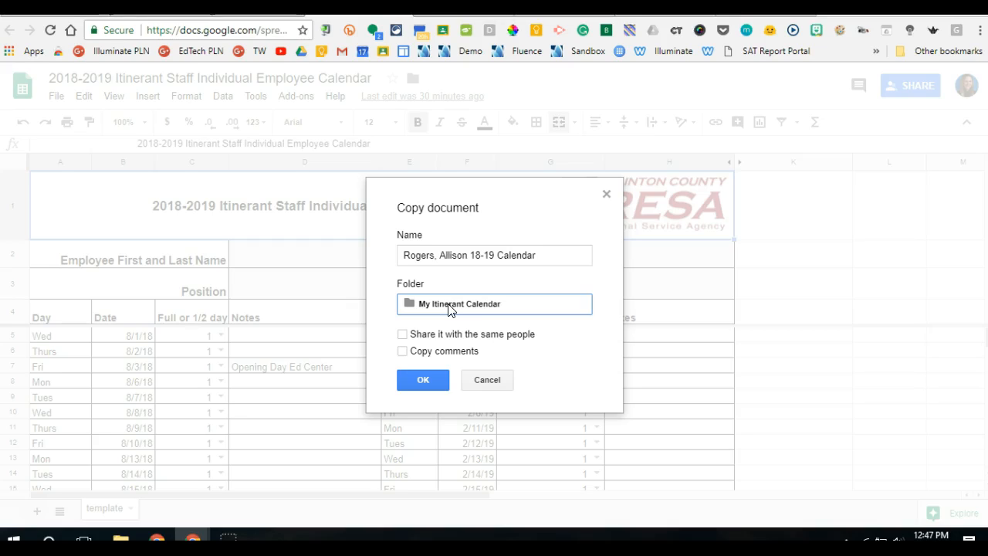
{"action": "left_click", "coordinate": [424, 385]}
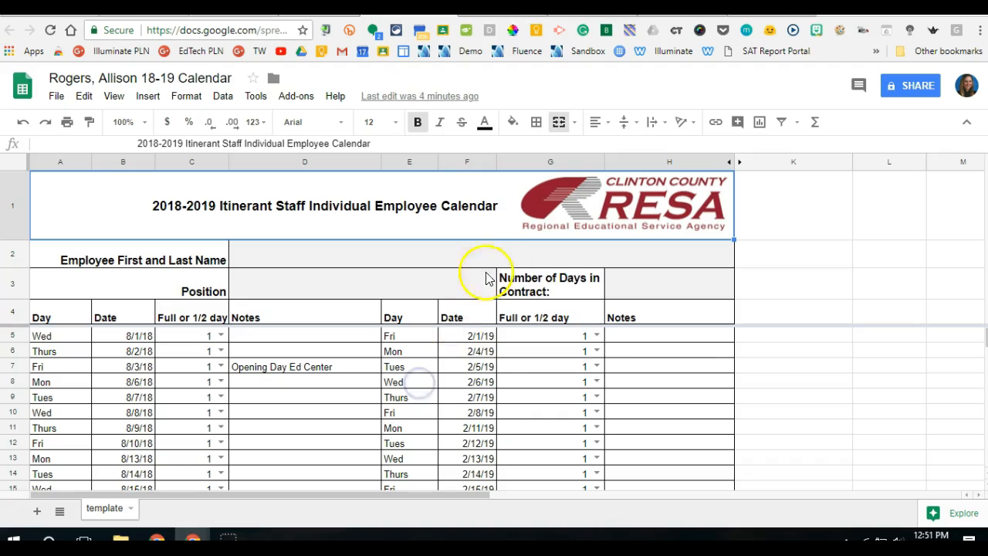
Turn on link sharing for the copied calendar so that anyone with the link can view it
{"action": "left_click", "coordinate": [906, 85]}
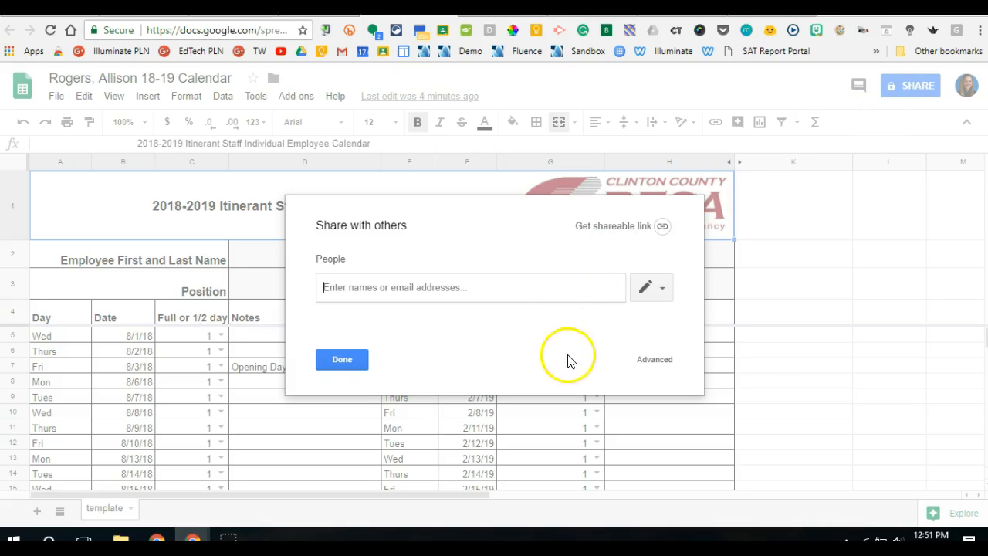
{"action": "left_click", "coordinate": [656, 359]}
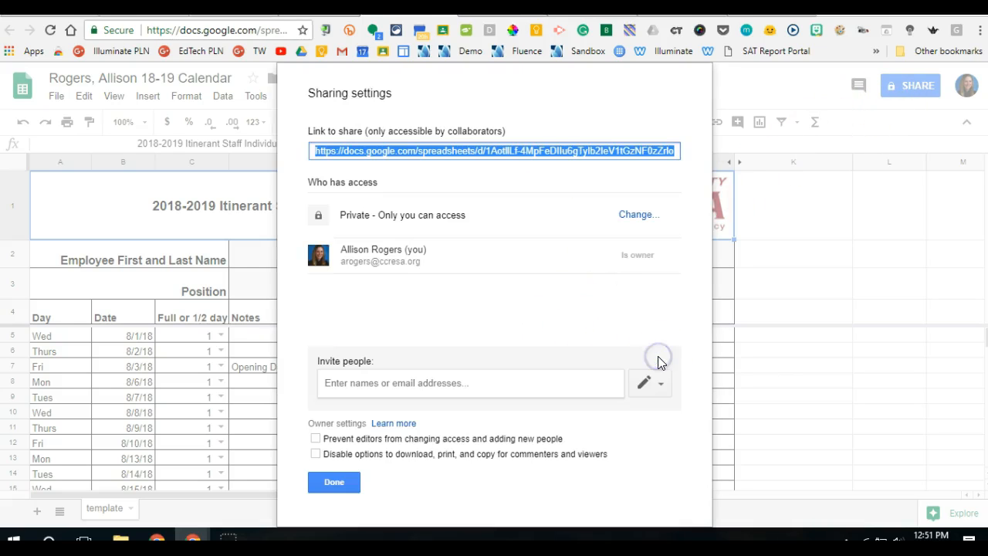
{"action": "left_click", "coordinate": [645, 221]}
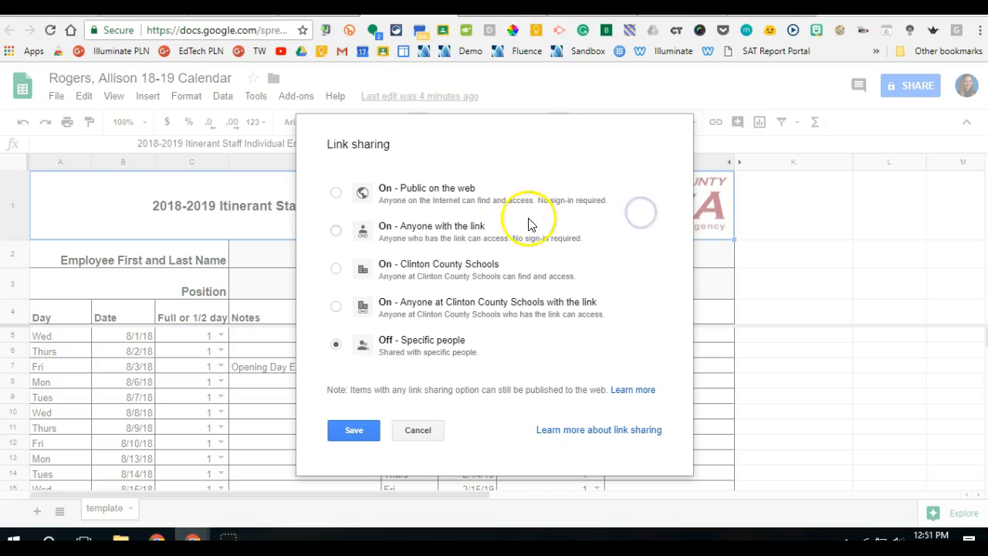
{"action": "left_click", "coordinate": [337, 231]}
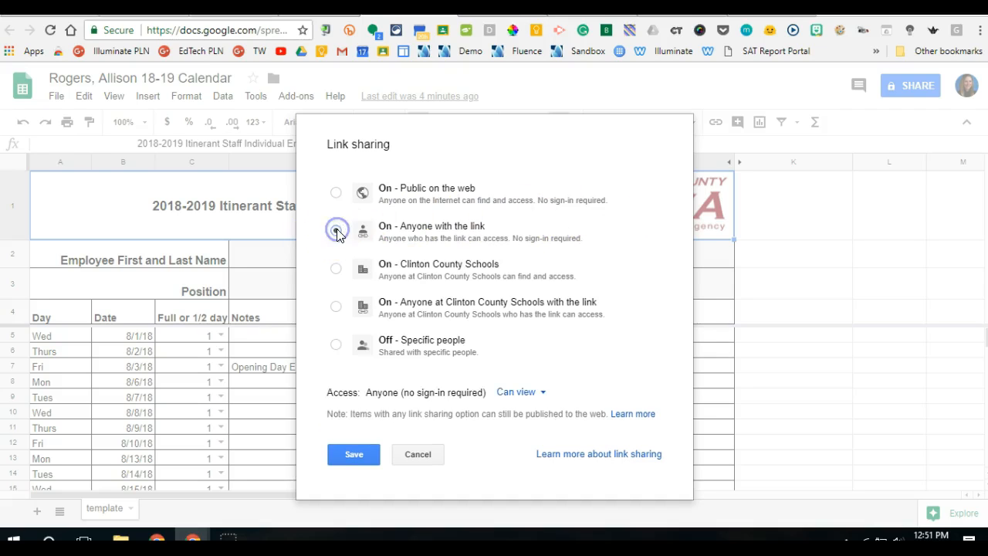
{"action": "left_click", "coordinate": [347, 457]}
{"action": "left_click", "coordinate": [334, 483]}
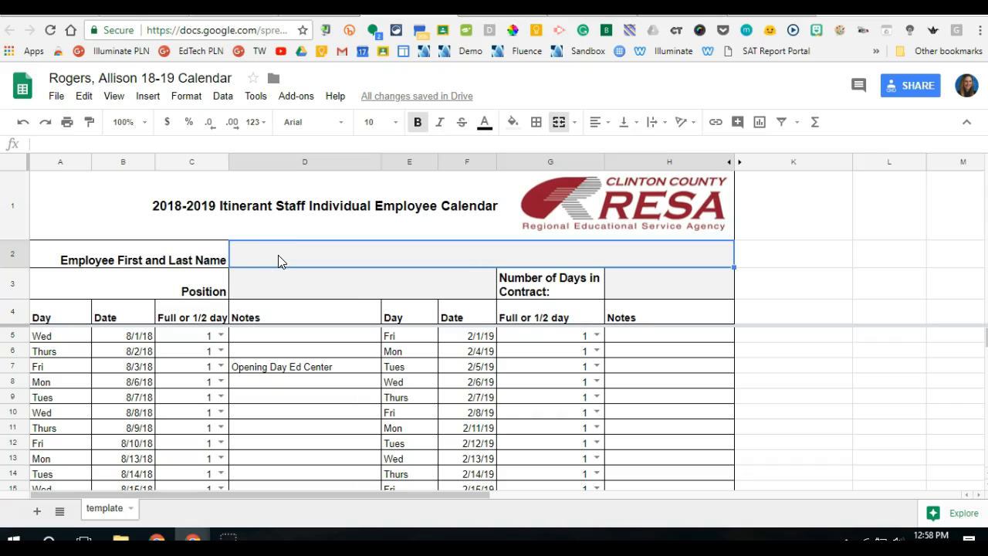
Enter the employee's first and last name in the calendar's header
{"action": "type", "text": "Alli"}
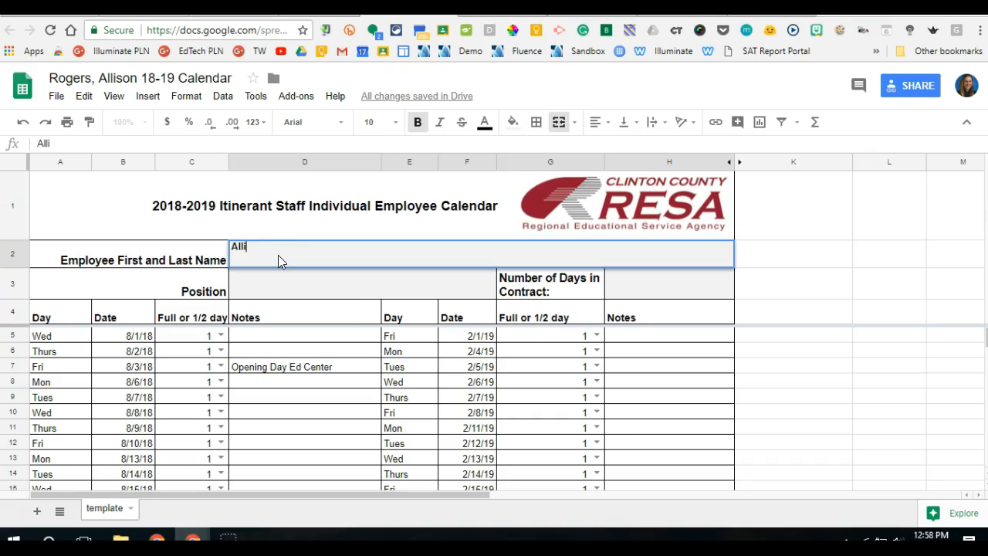
{"action": "type", "text": "son Rogers"}
{"action": "left_click", "coordinate": [276, 287]}
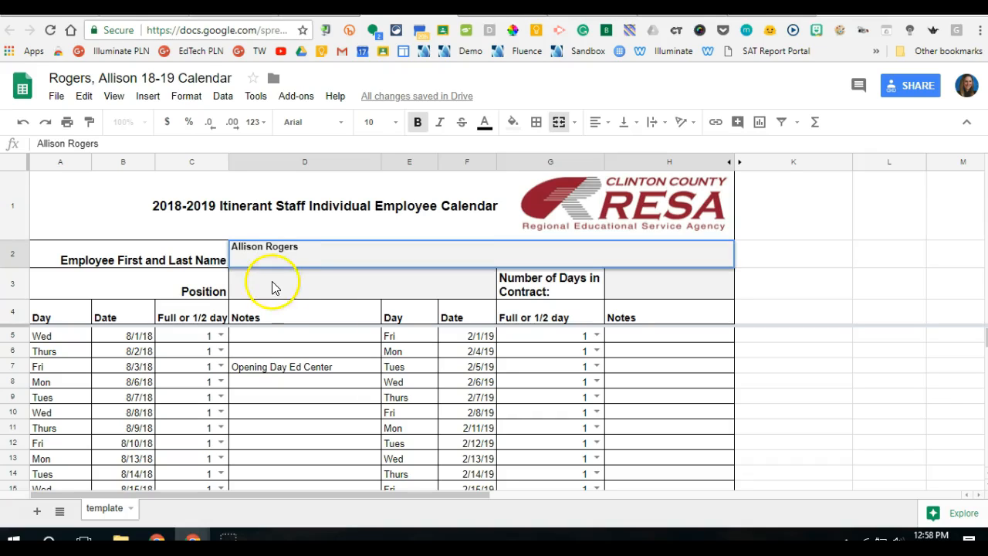
Enter the position "Instructional Technology Specialist" and set the number of days in the contract to 186
{"action": "type", "text": "Instructional Technology Specialist"}
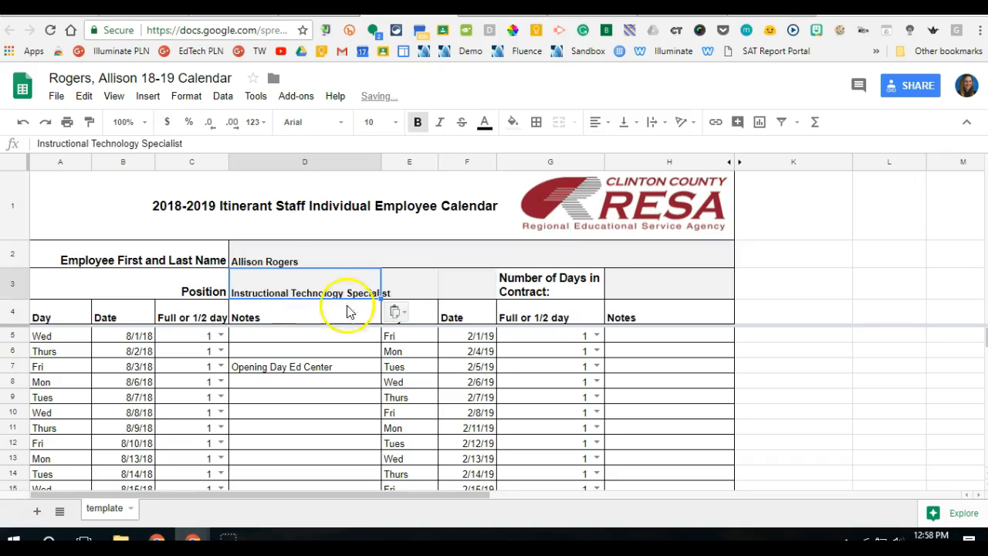
{"action": "left_click", "coordinate": [646, 282]}
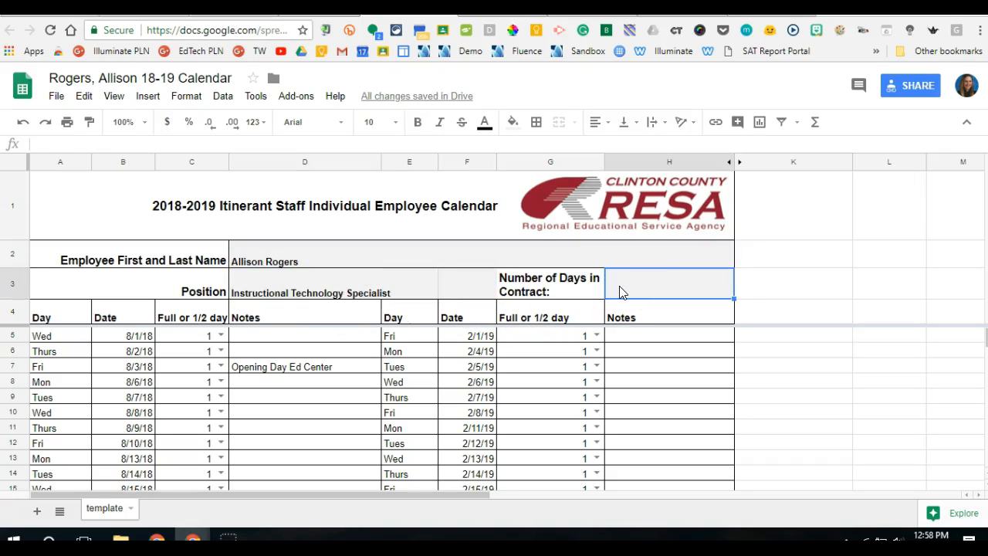
{"action": "type", "text": "186"}
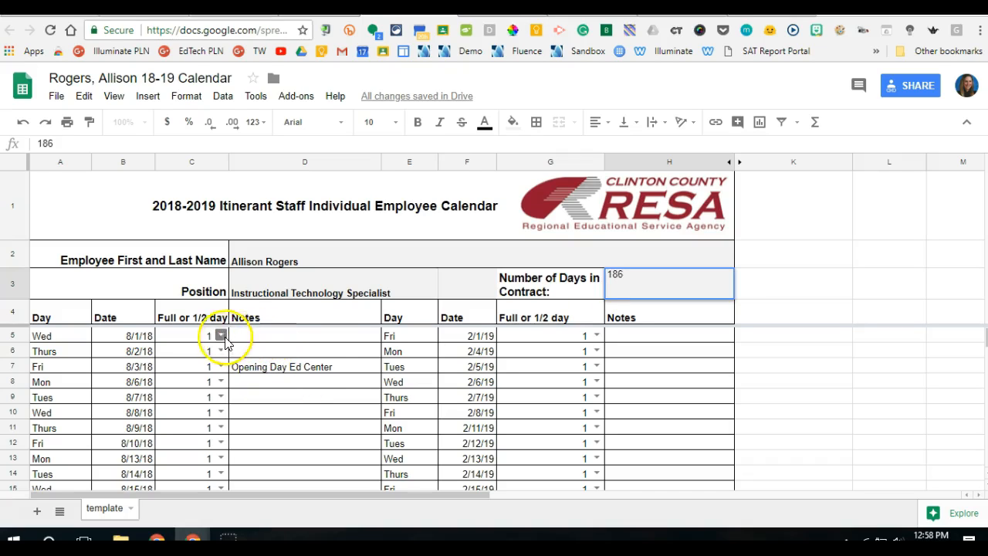
{"action": "left_click", "coordinate": [312, 336]}
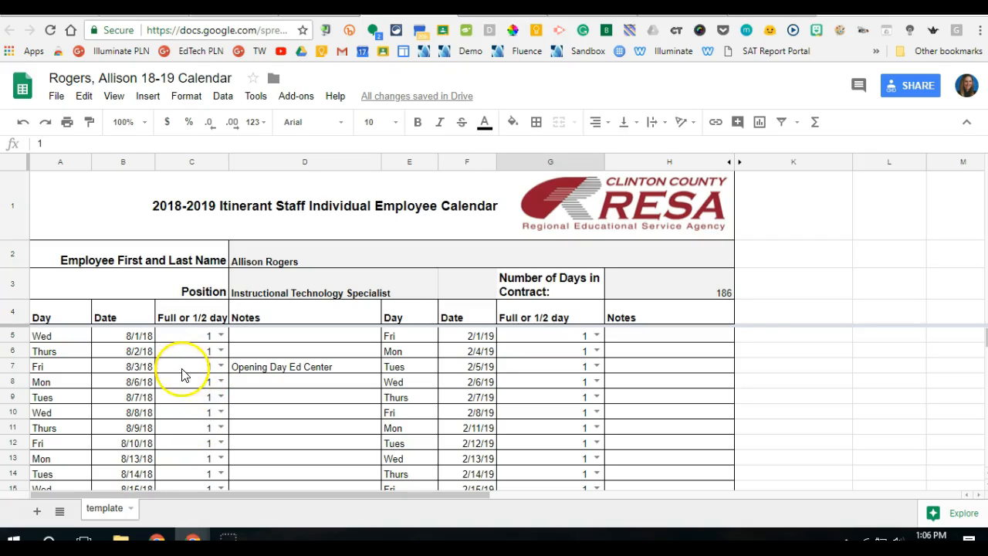
Set the day value to 0 for 8/8/18 and 8/9/18, and to 0.5 for 8/10/18 and 8/13/18
{"action": "left_click", "coordinate": [222, 413]}
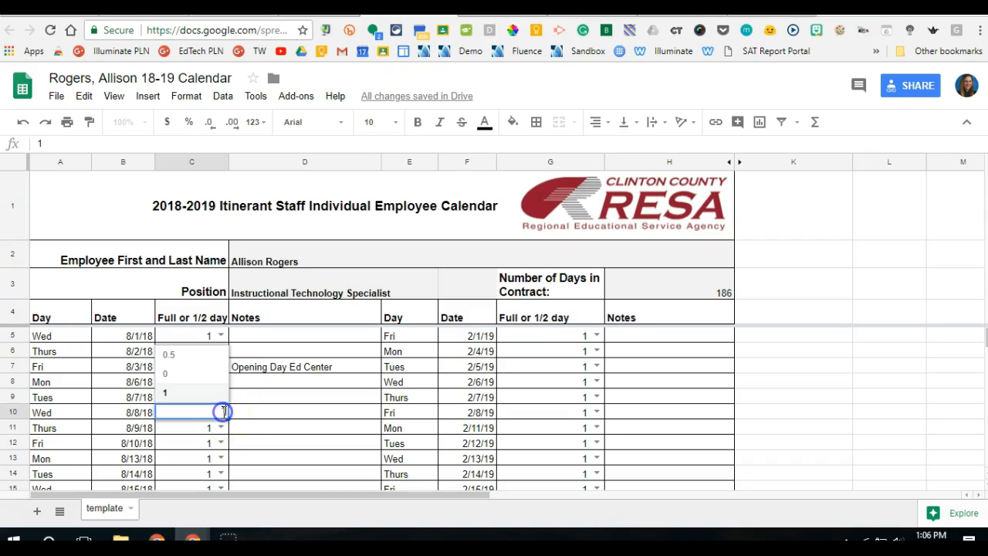
{"action": "left_click", "coordinate": [209, 376]}
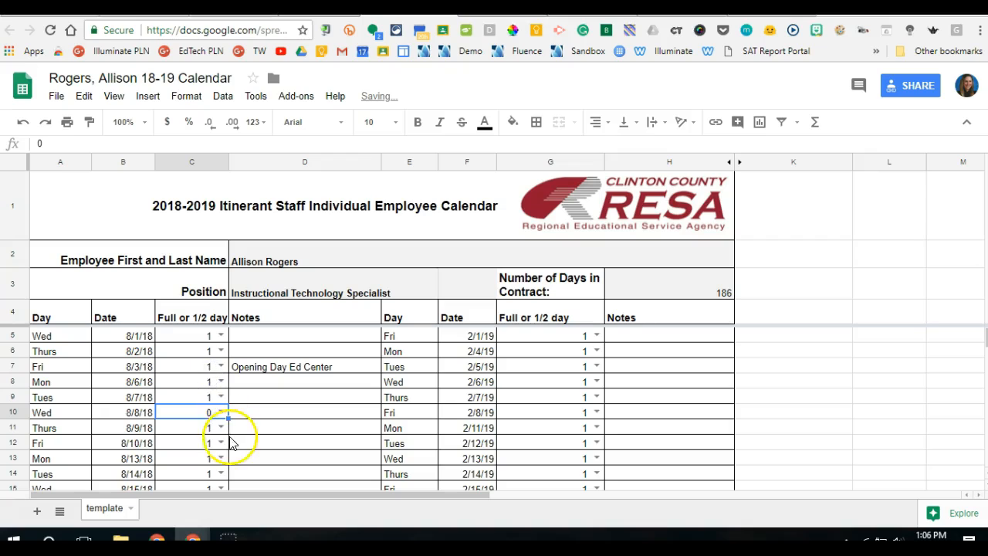
{"action": "left_click", "coordinate": [222, 428]}
{"action": "left_click", "coordinate": [216, 390]}
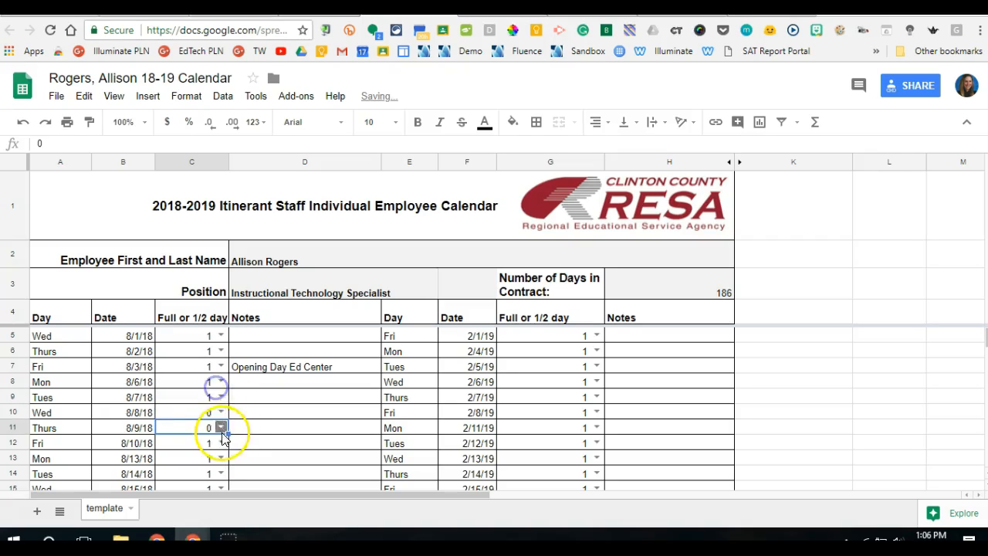
{"action": "left_click", "coordinate": [222, 442]}
{"action": "left_click", "coordinate": [215, 387]}
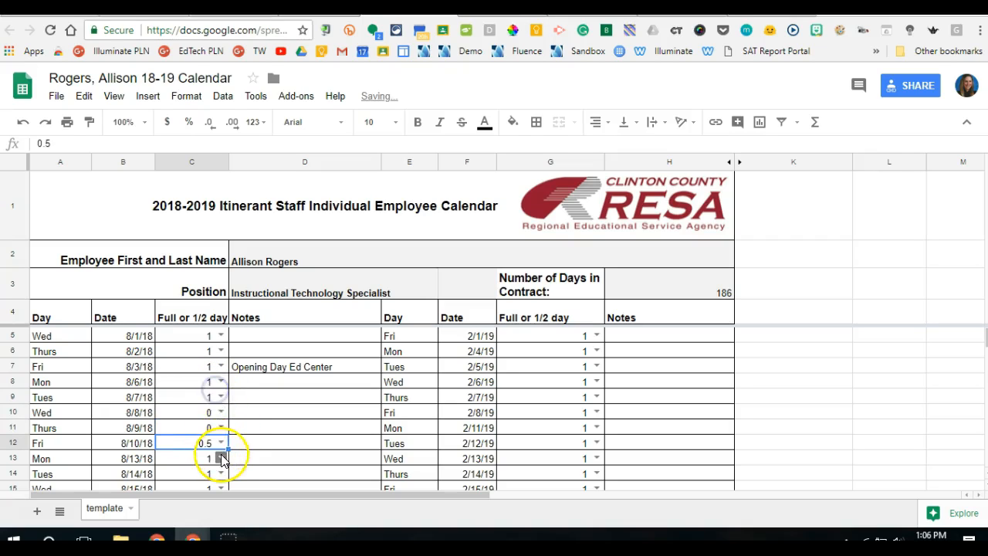
{"action": "left_click", "coordinate": [221, 459]}
{"action": "left_click", "coordinate": [205, 406]}
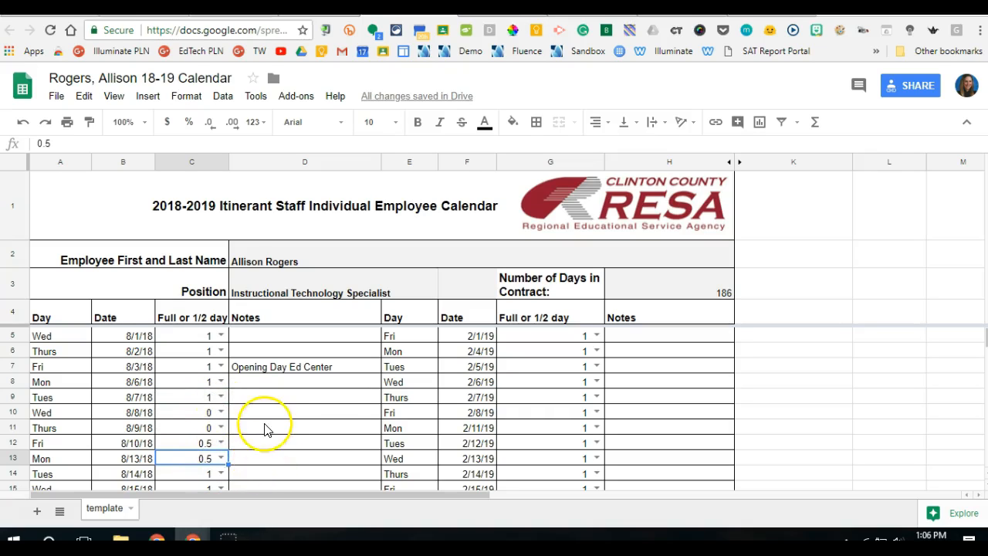
Examine the allowed day values and notes for the Labor Day closure on 9/3/18 and the Itinerant Staff Meeting on 3/22/19
{"action": "scroll", "coordinate": [267, 420], "scroll_direction": "down", "scroll_amount": 8}
{"action": "scroll", "coordinate": [278, 401], "scroll_direction": "up", "scroll_amount": 3}
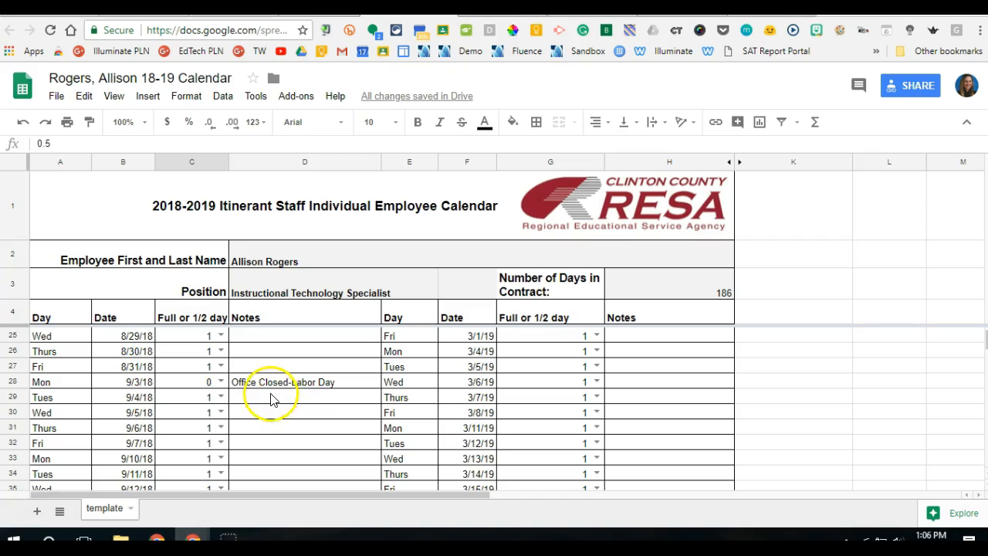
{"action": "left_click", "coordinate": [222, 381]}
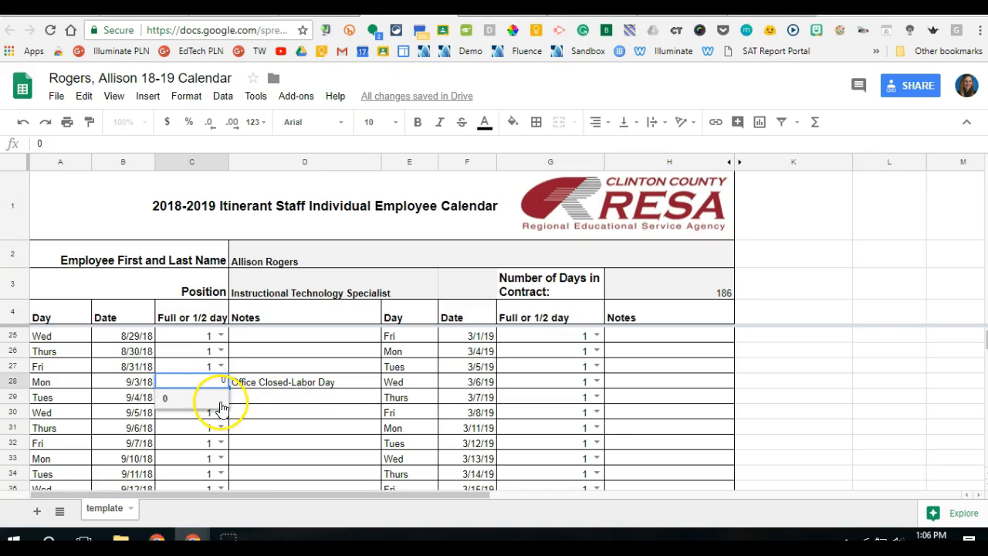
{"action": "left_click", "coordinate": [260, 381]}
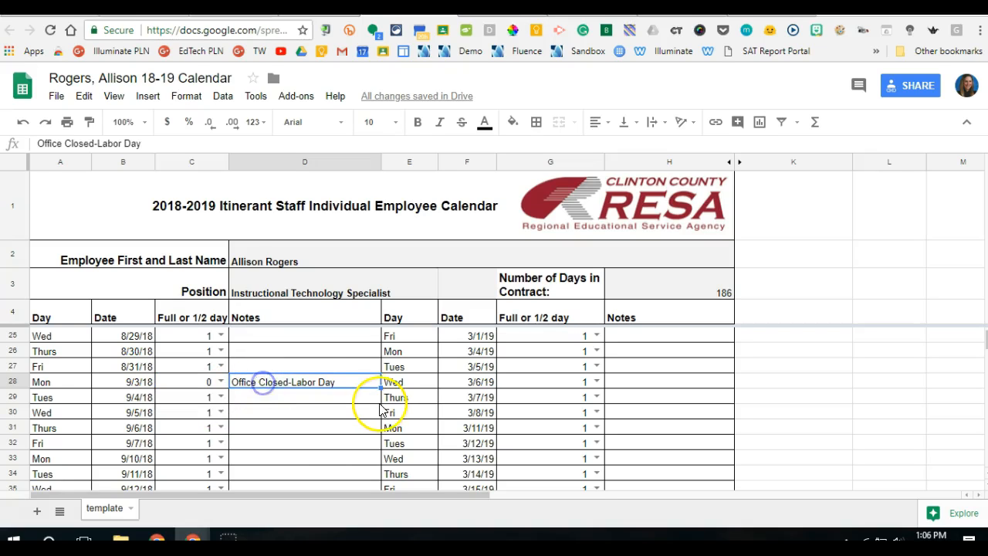
{"action": "scroll", "coordinate": [372, 403], "scroll_direction": "down", "scroll_amount": 3}
{"action": "scroll", "coordinate": [456, 430], "scroll_direction": "down", "scroll_amount": 1}
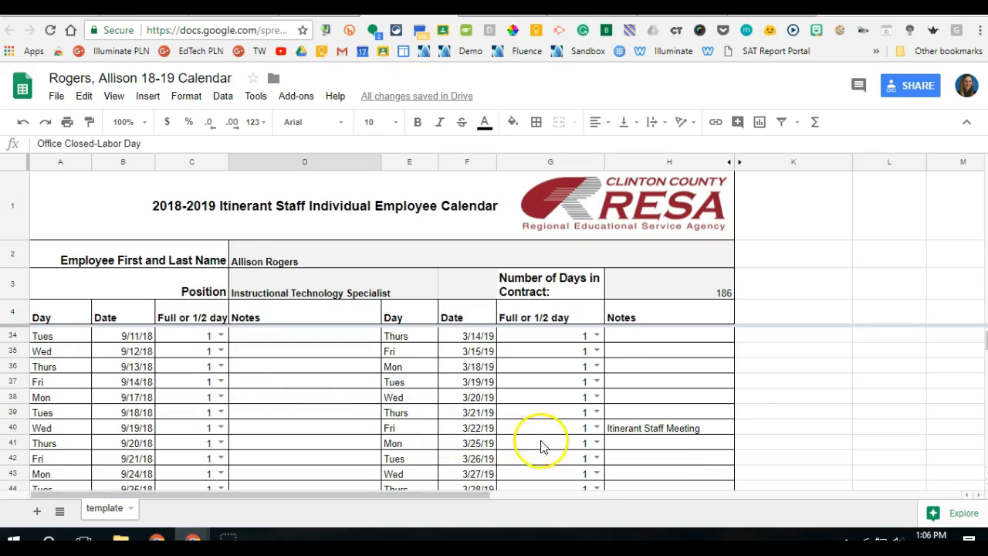
{"action": "left_click", "coordinate": [597, 429]}
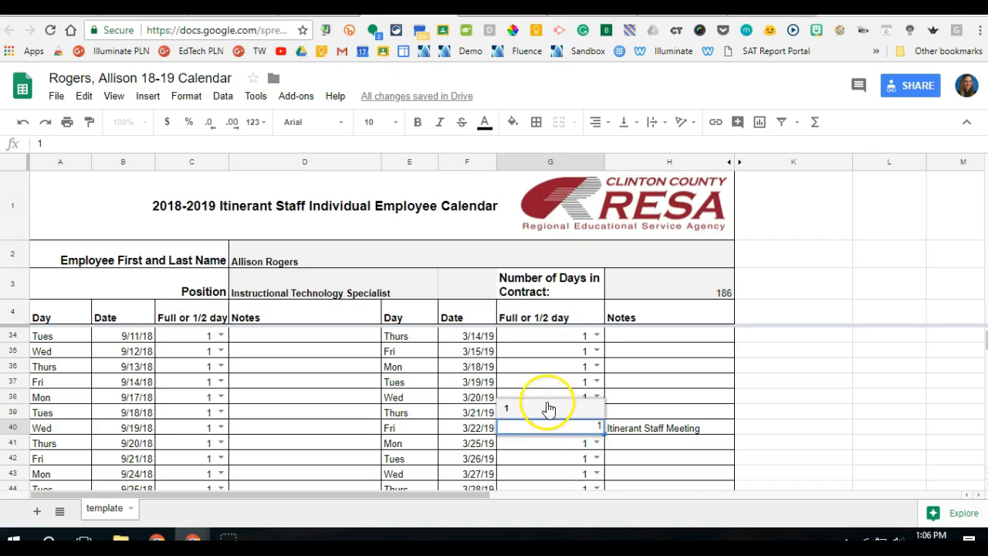
{"action": "left_click", "coordinate": [622, 429]}
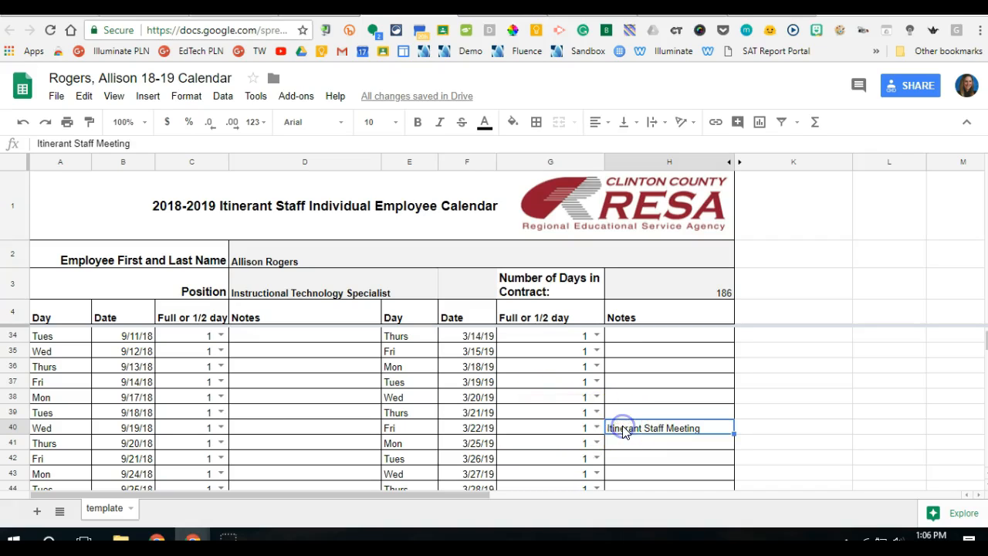
Set the day values for 9/19/18 and 1/28/19 to 0
{"action": "left_click", "coordinate": [221, 429]}
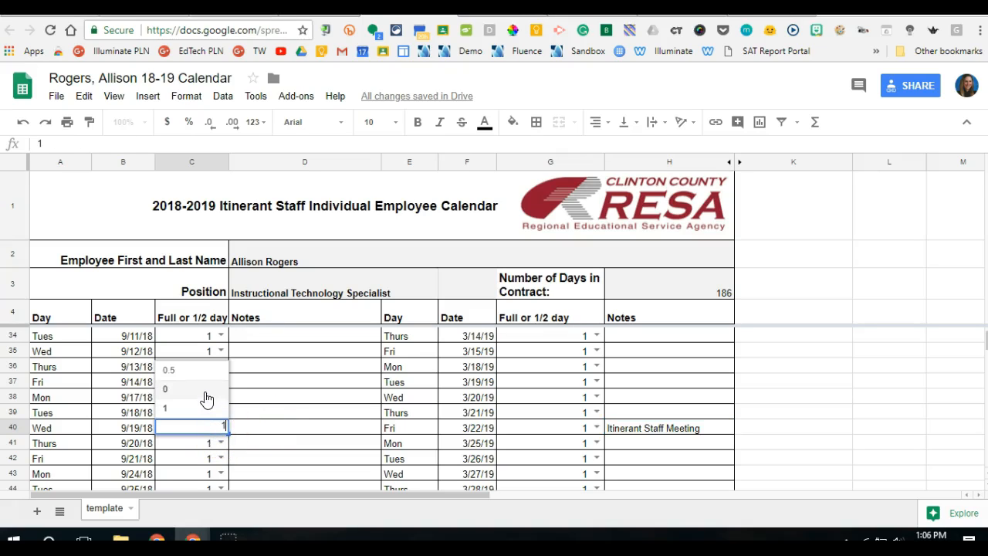
{"action": "left_click", "coordinate": [206, 397]}
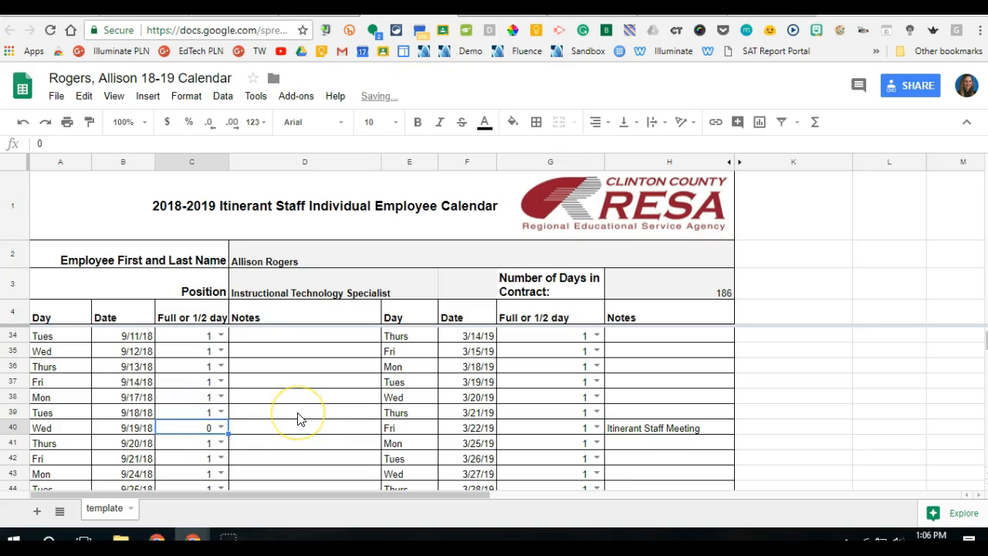
{"action": "scroll", "coordinate": [298, 418], "scroll_direction": "down", "scroll_amount": 10}
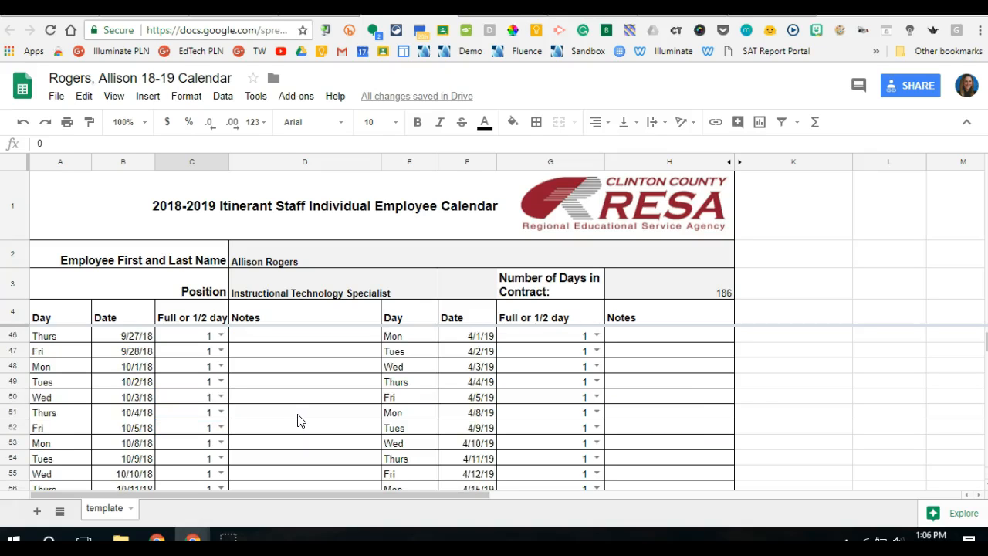
{"action": "scroll", "coordinate": [300, 421], "scroll_direction": "down", "scroll_amount": 12}
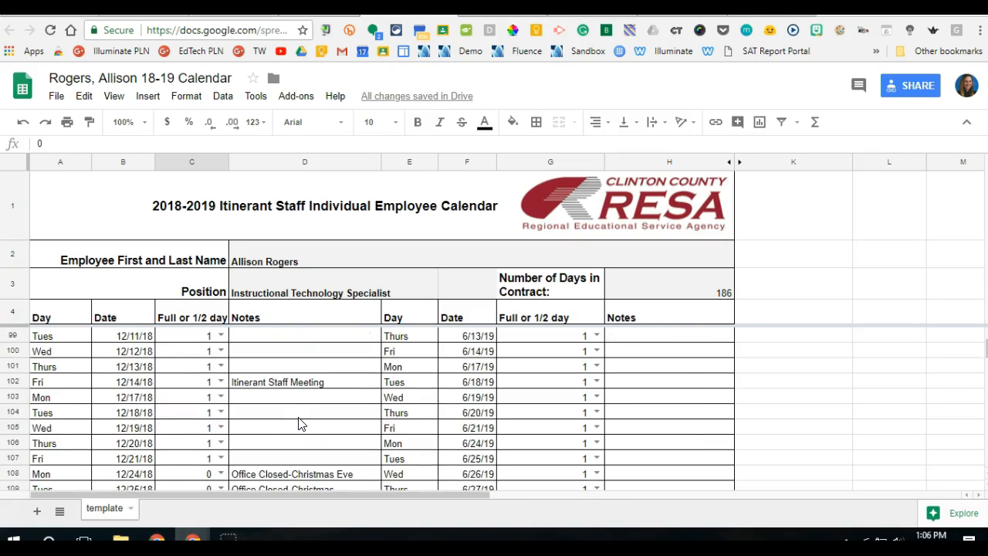
{"action": "scroll", "coordinate": [300, 424], "scroll_direction": "down", "scroll_amount": 4}
{"action": "scroll", "coordinate": [298, 424], "scroll_direction": "up", "scroll_amount": 2}
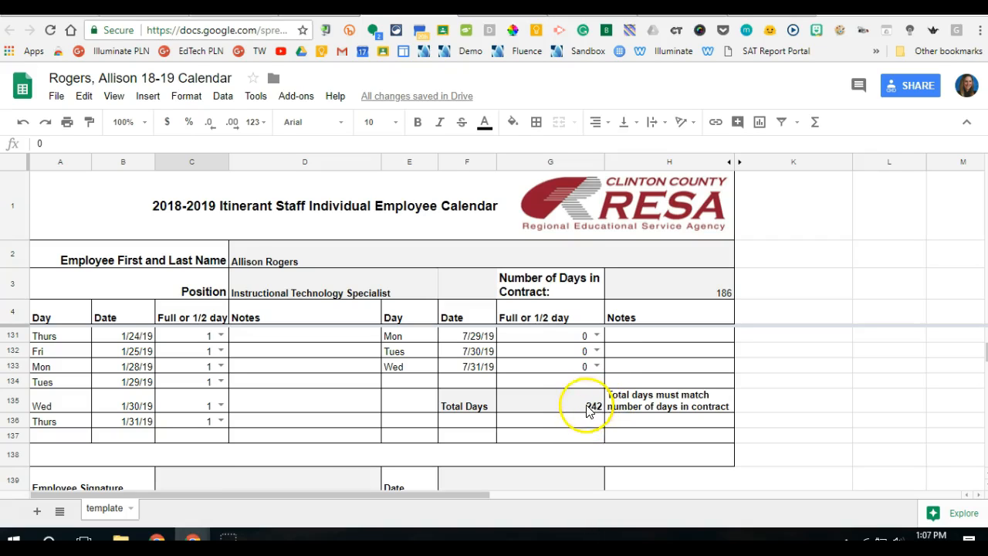
{"action": "left_click", "coordinate": [221, 366]}
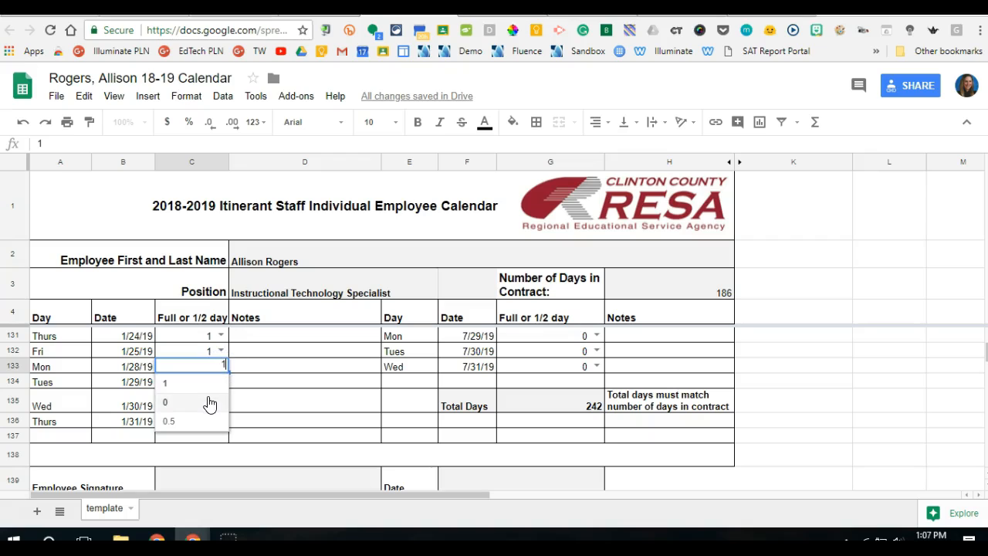
{"action": "left_click", "coordinate": [209, 399]}
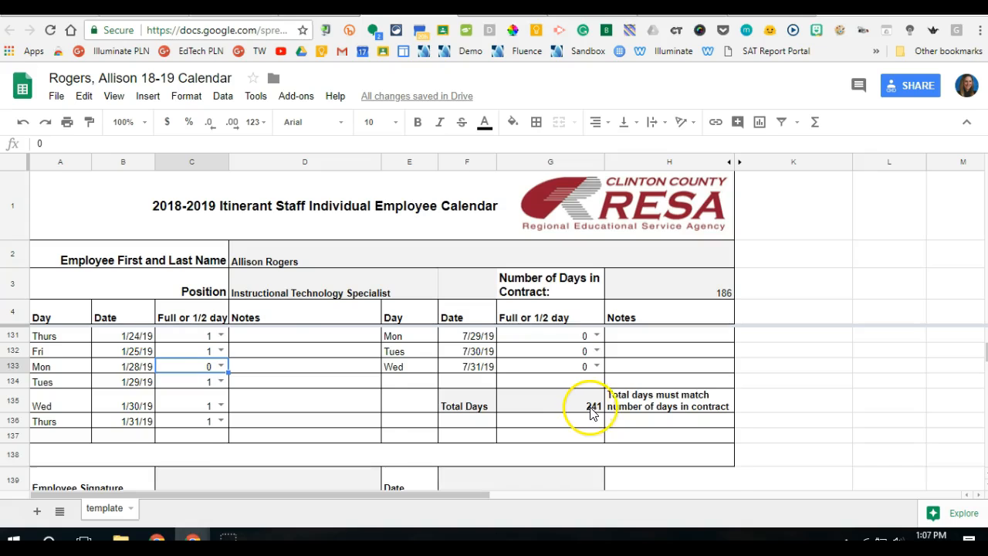
Set the day value for Friday 9/21/18 to 0
{"action": "scroll", "coordinate": [590, 413], "scroll_direction": "up", "scroll_amount": 20}
{"action": "scroll", "coordinate": [588, 396], "scroll_direction": "up", "scroll_amount": 7}
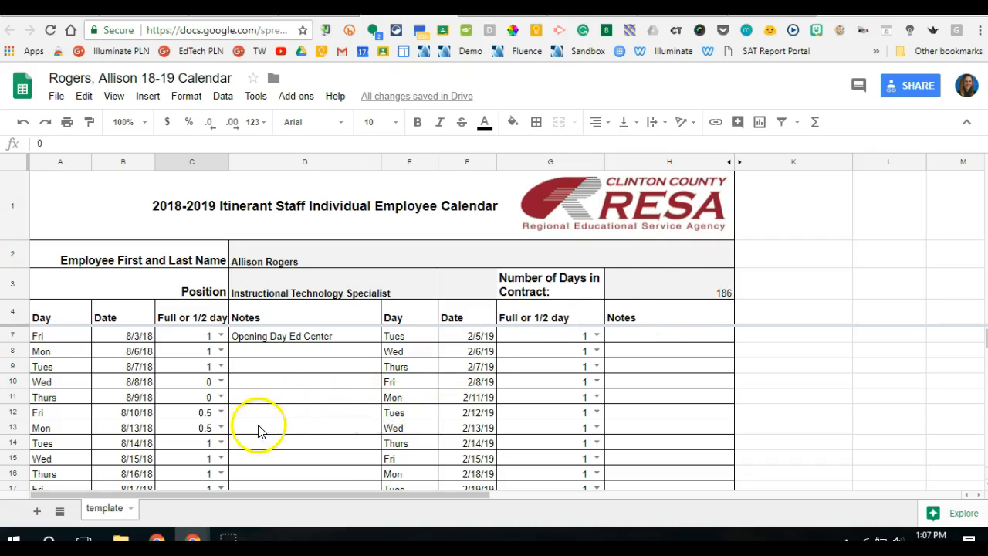
{"action": "scroll", "coordinate": [258, 430], "scroll_direction": "down", "scroll_amount": 6}
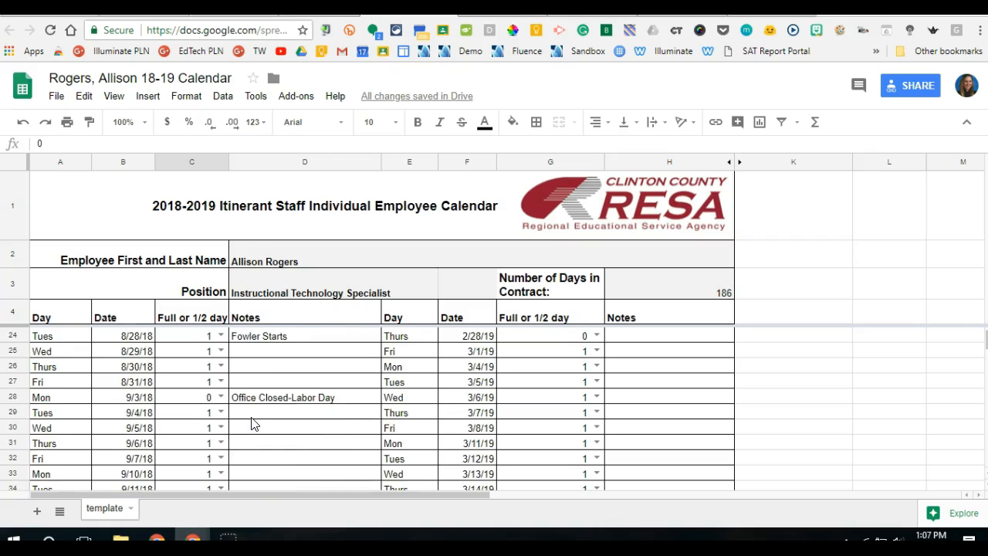
{"action": "scroll", "coordinate": [255, 423], "scroll_direction": "down", "scroll_amount": 5}
{"action": "left_click", "coordinate": [220, 381]}
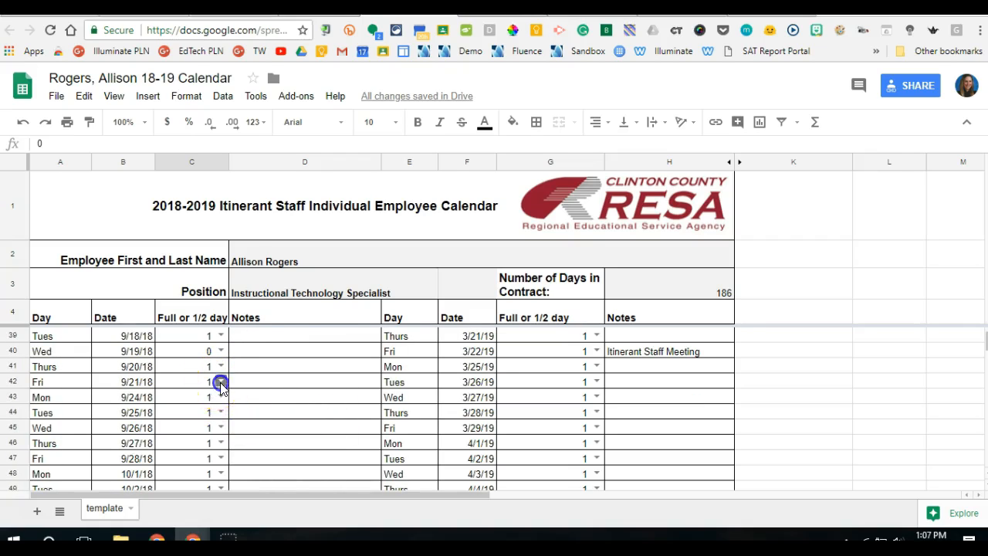
{"action": "left_click", "coordinate": [210, 414]}
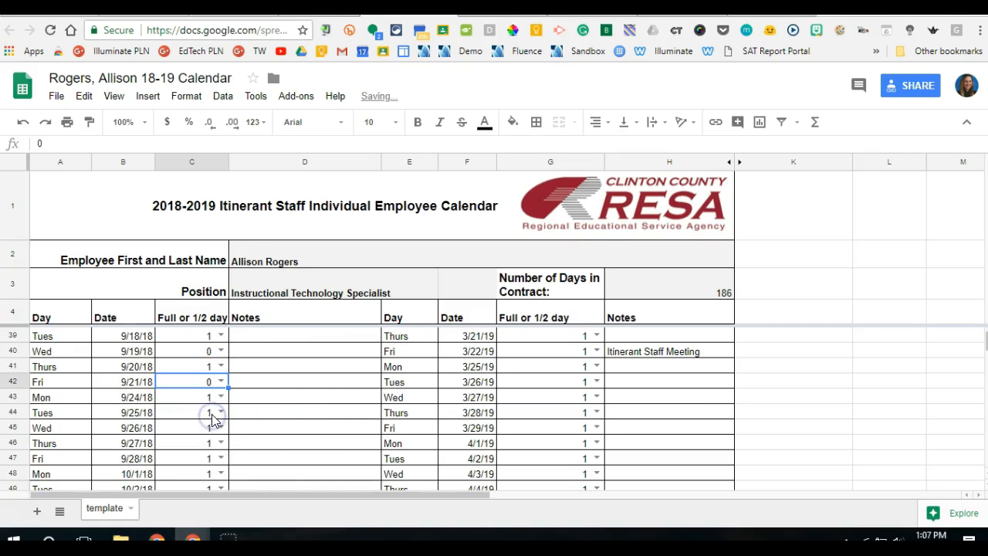
Add the note "St. Johns" for 9/20/18 and "Bath in AM, Fowler in PM" for 9/25/18
{"action": "left_click", "coordinate": [261, 368]}
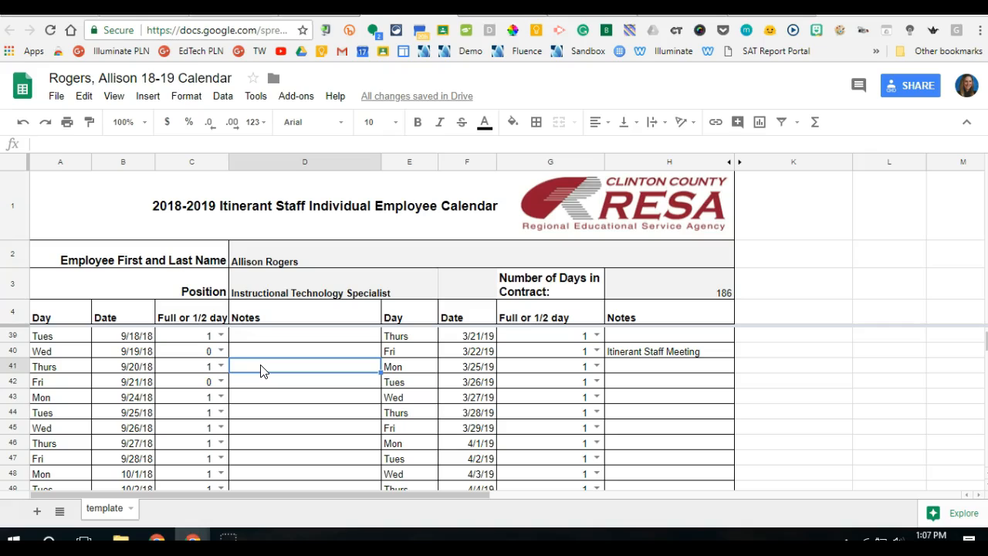
{"action": "type", "text": "St. Jo"}
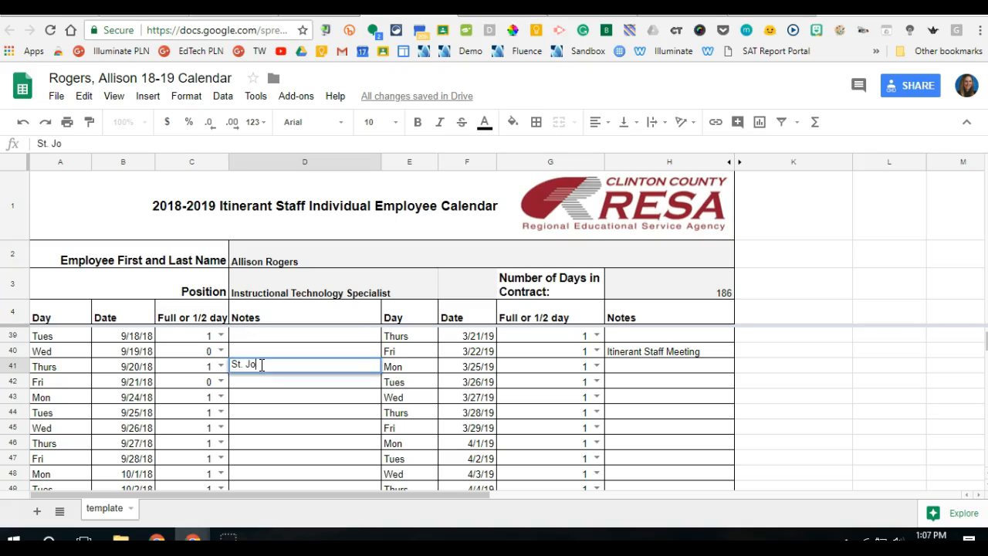
{"action": "type", "text": "hns"}
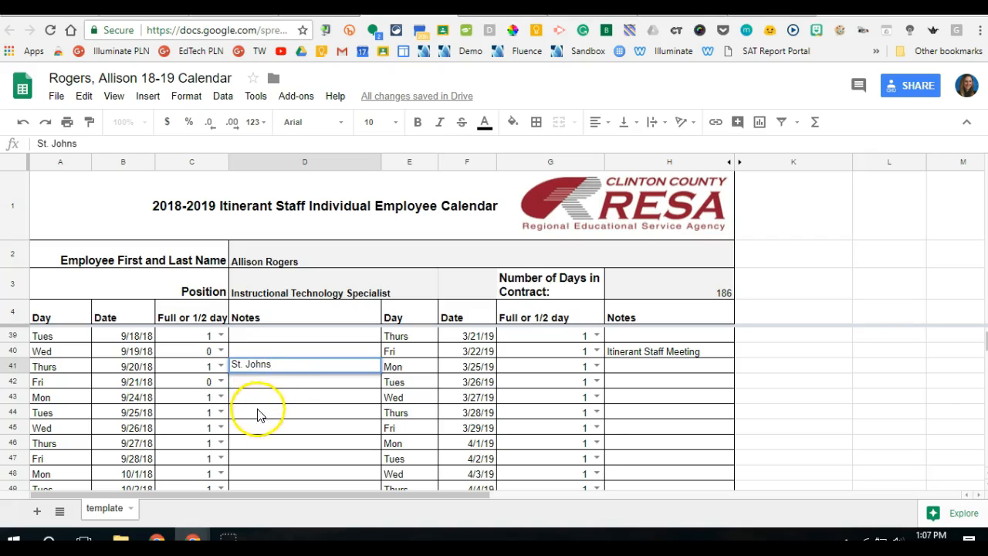
{"action": "left_click", "coordinate": [257, 412]}
{"action": "type", "text": "Bath in AM, Fowler in PM"}
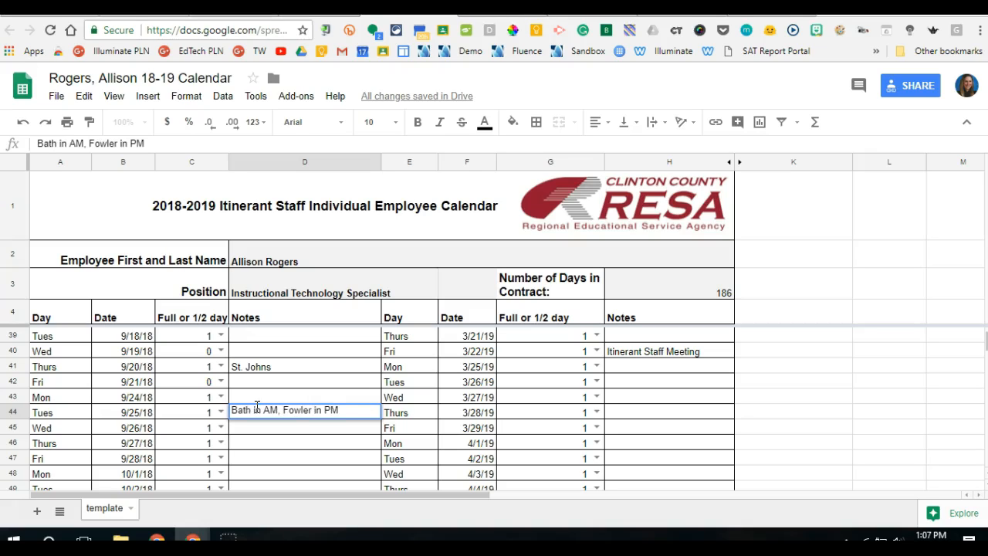
{"action": "left_click", "coordinate": [249, 427]}
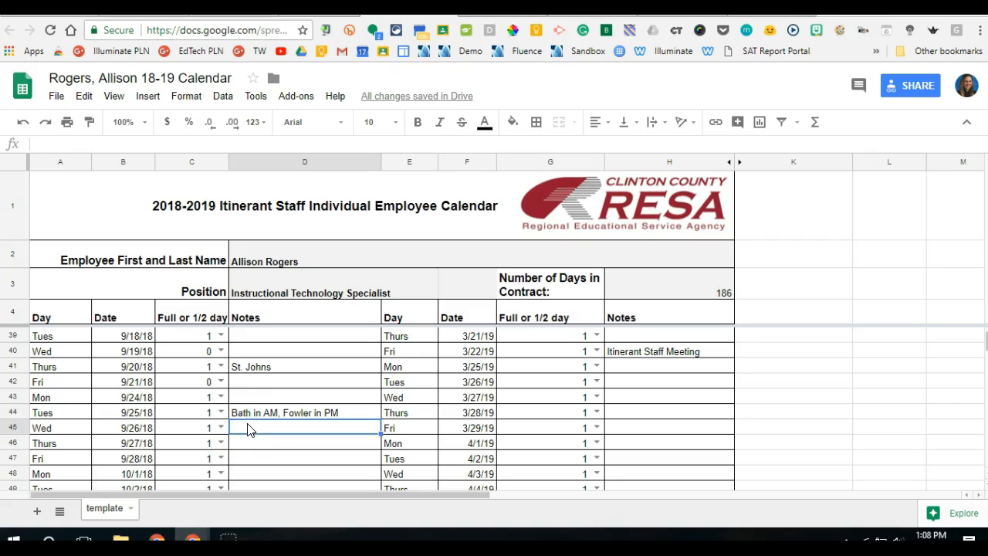
Check the Total Days figure against the contract days and view the signature rows at the end of the calendar
{"action": "left_click", "coordinate": [137, 337]}
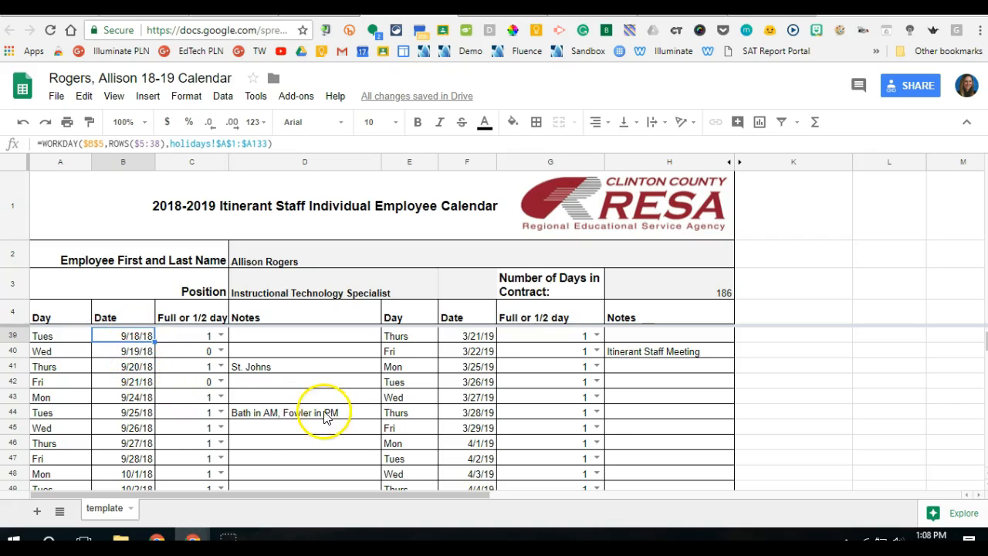
{"action": "scroll", "coordinate": [331, 421], "scroll_direction": "down", "scroll_amount": 8}
{"action": "scroll", "coordinate": [328, 428], "scroll_direction": "down", "scroll_amount": 10}
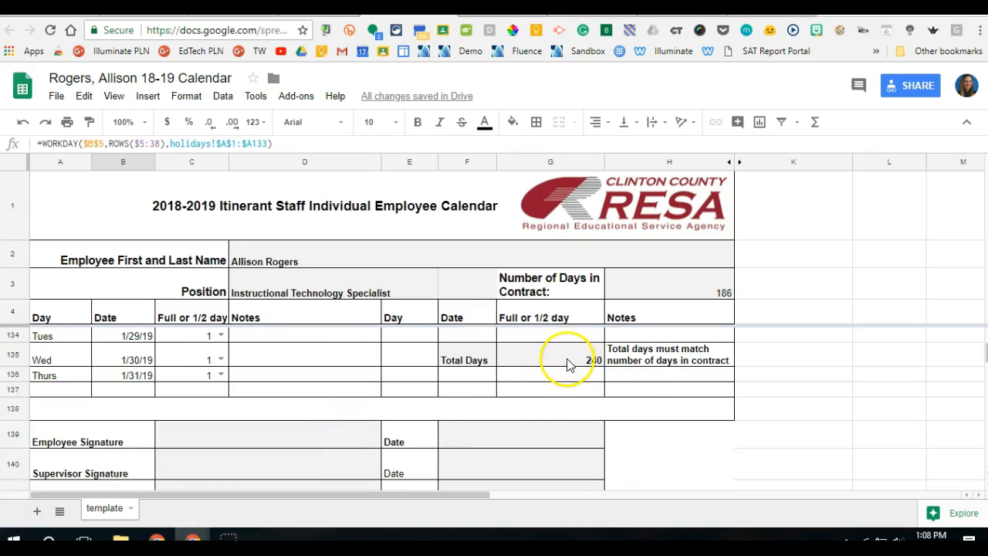
{"action": "scroll", "coordinate": [564, 369], "scroll_direction": "up", "scroll_amount": 1}
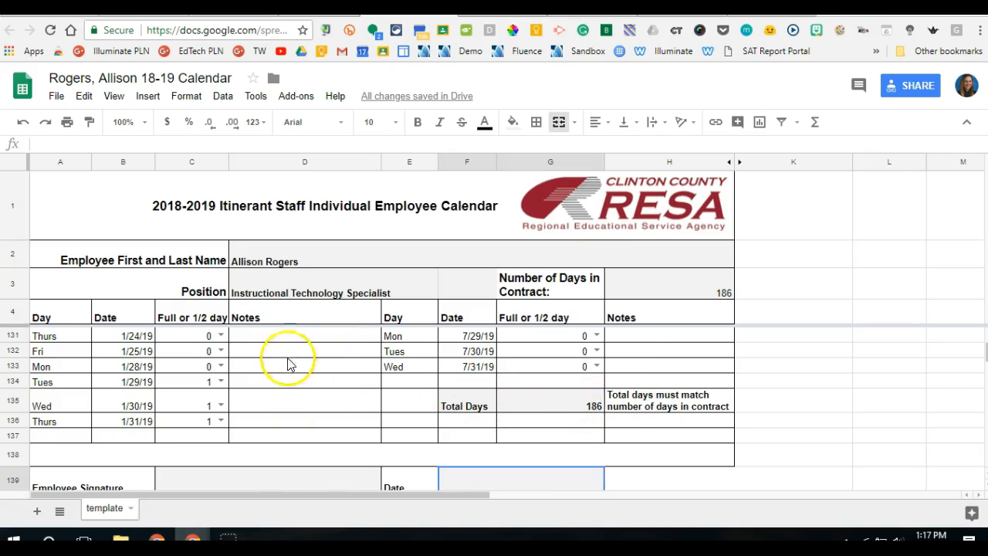
{"action": "scroll", "coordinate": [262, 393], "scroll_direction": "down", "scroll_amount": 1}
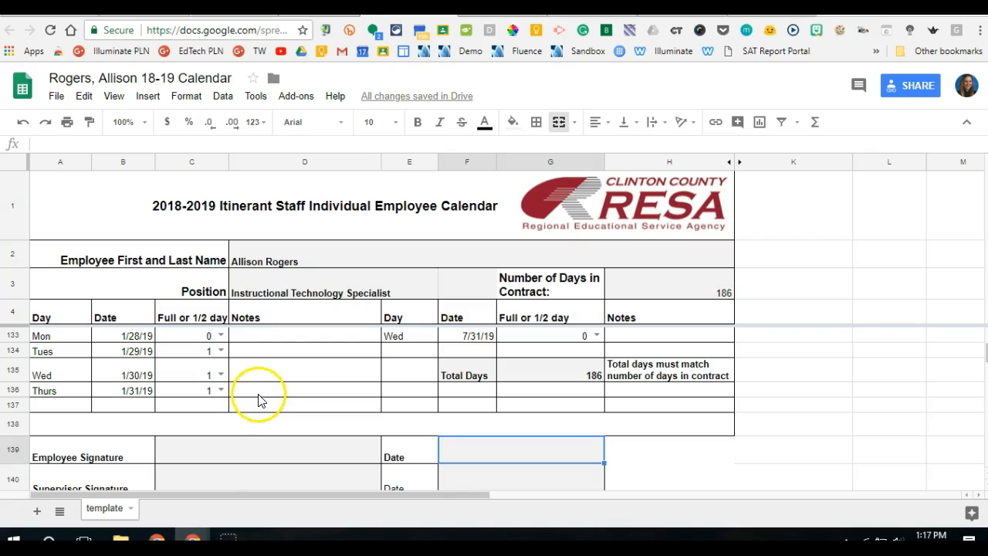
Fill in the Employee Signature row with the employee's full name and the date 5/7/18
{"action": "scroll", "coordinate": [260, 396], "scroll_direction": "down", "scroll_amount": 2}
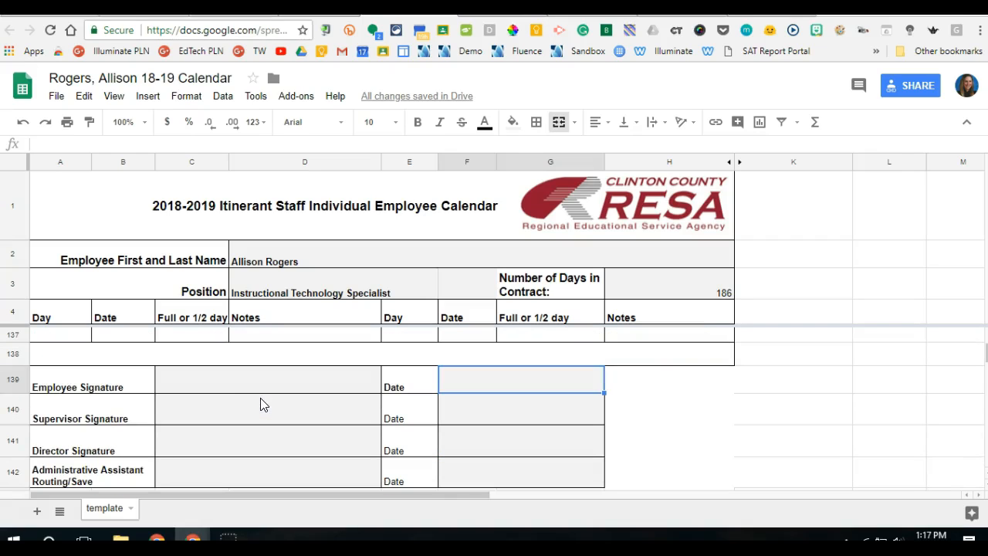
{"action": "left_click", "coordinate": [227, 393]}
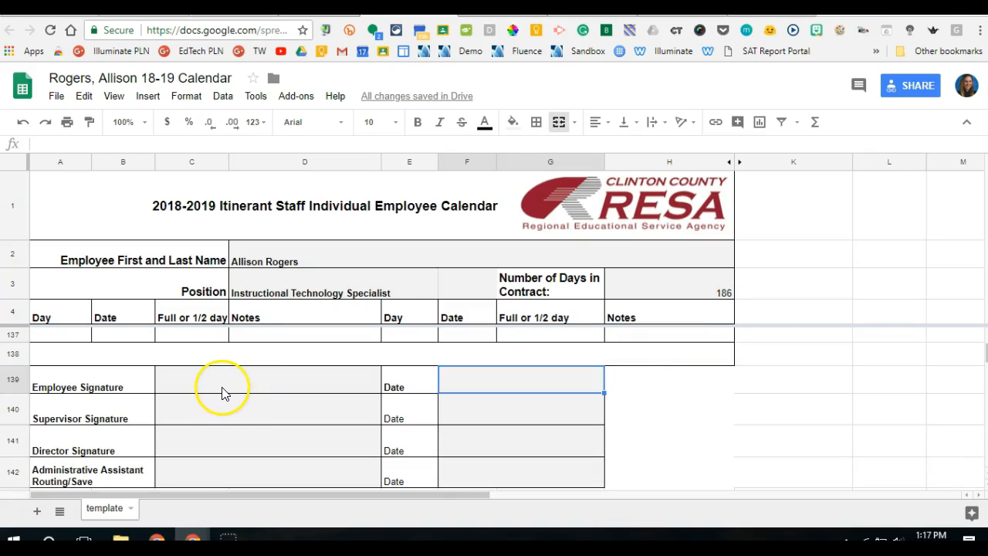
{"action": "left_click", "coordinate": [182, 392]}
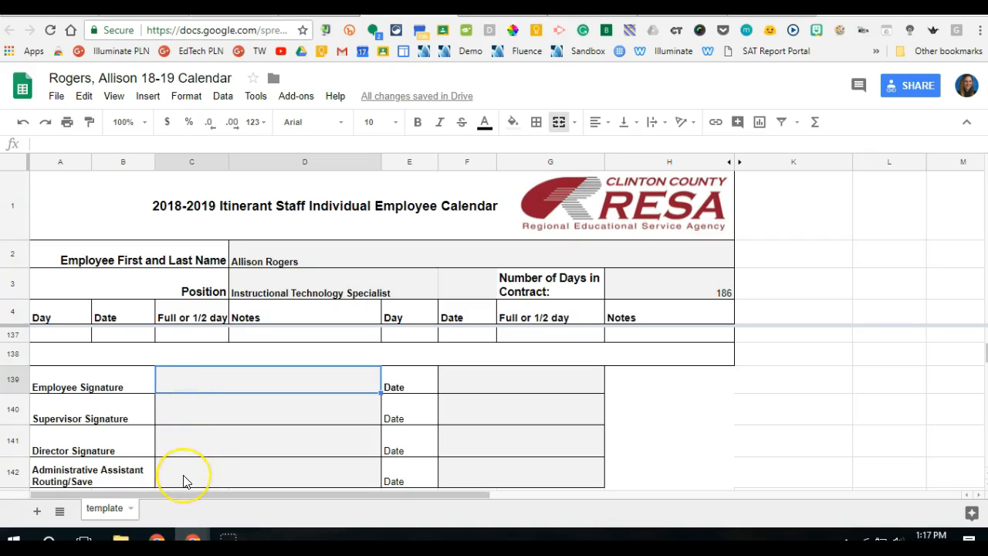
{"action": "left_click", "coordinate": [181, 385]}
{"action": "type", "text": "Allison Rogers"}
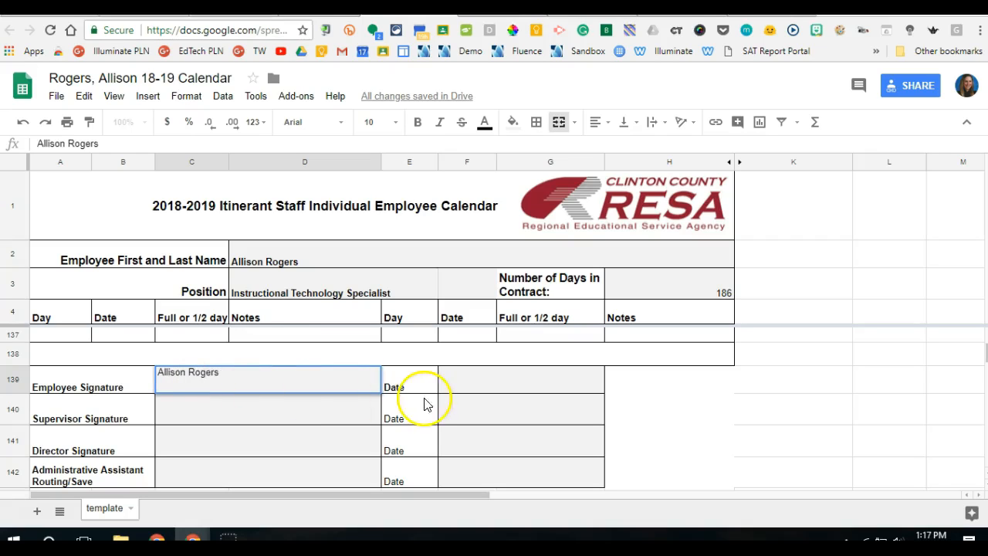
{"action": "left_click", "coordinate": [467, 382]}
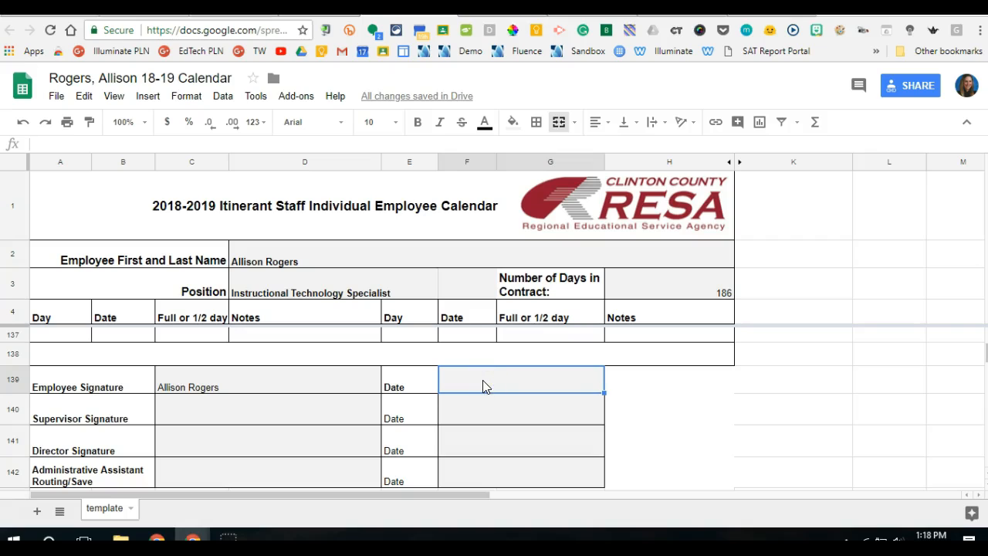
{"action": "type", "text": "5/7/18"}
{"action": "left_click", "coordinate": [267, 403]}
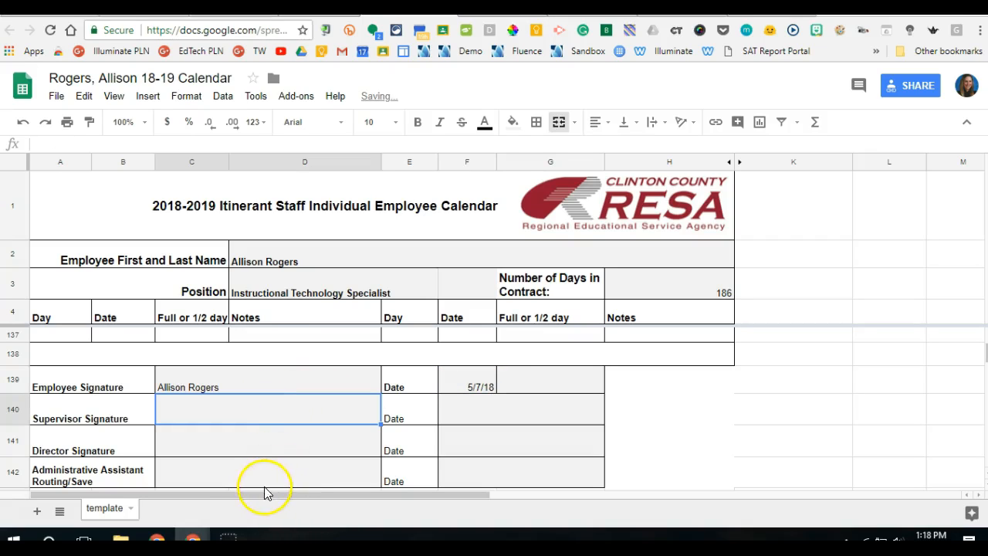
{"action": "left_click", "coordinate": [168, 427]}
{"action": "scroll", "coordinate": [168, 429], "scroll_direction": "down", "scroll_amount": 1}
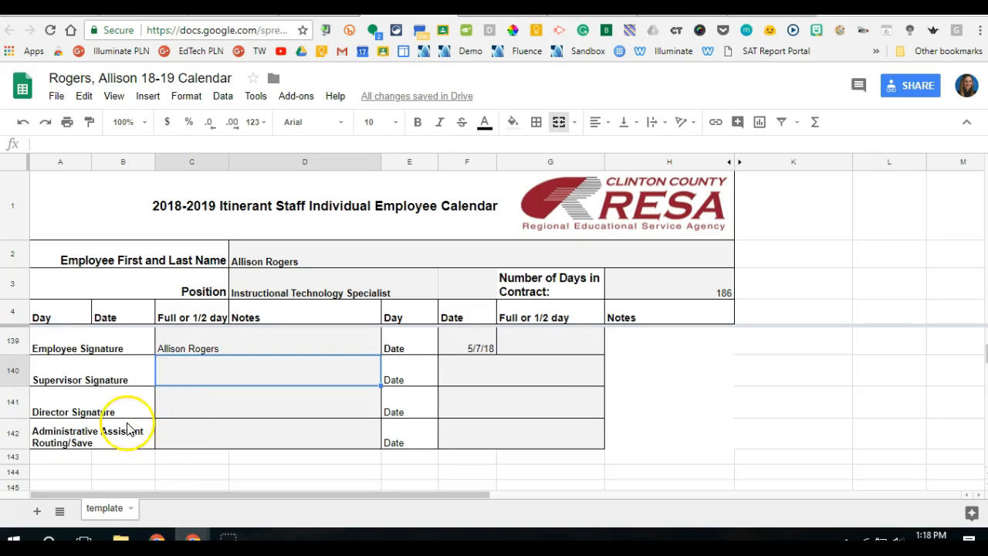
Switch to Google Drive and open the 18-19 Calendar file from the My Itinerant Calendar folder with DocHub
{"action": "left_click", "coordinate": [241, 10]}
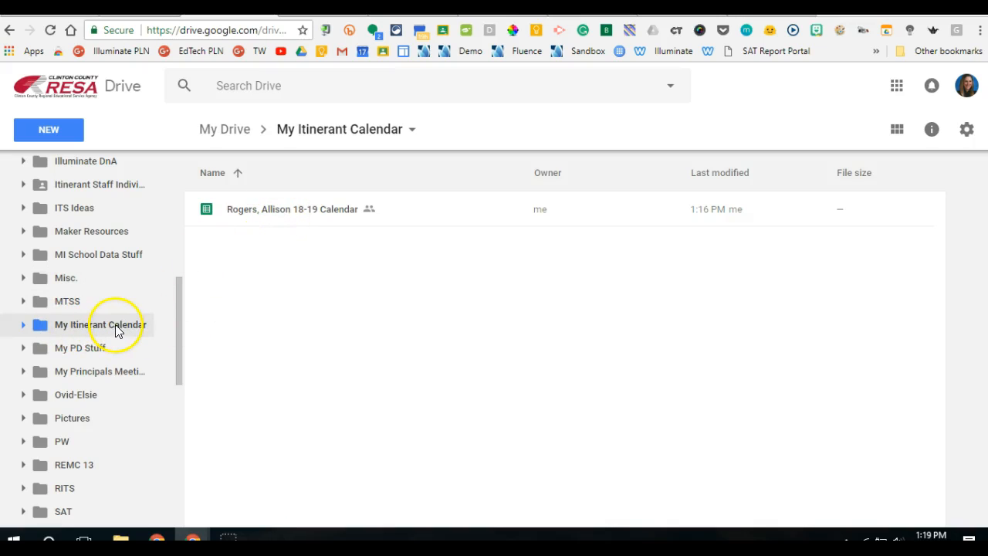
{"action": "right_click", "coordinate": [301, 214]}
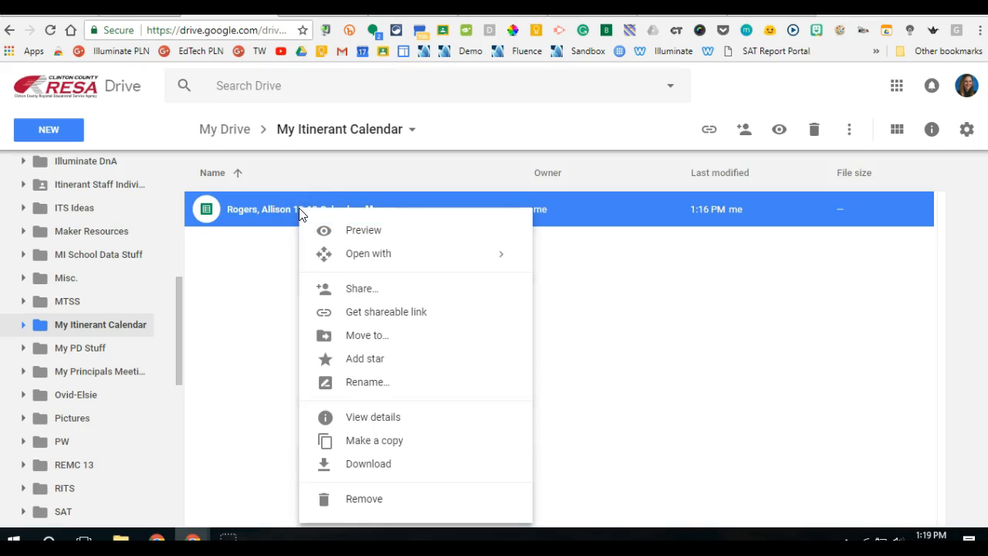
{"action": "left_click", "coordinate": [394, 261]}
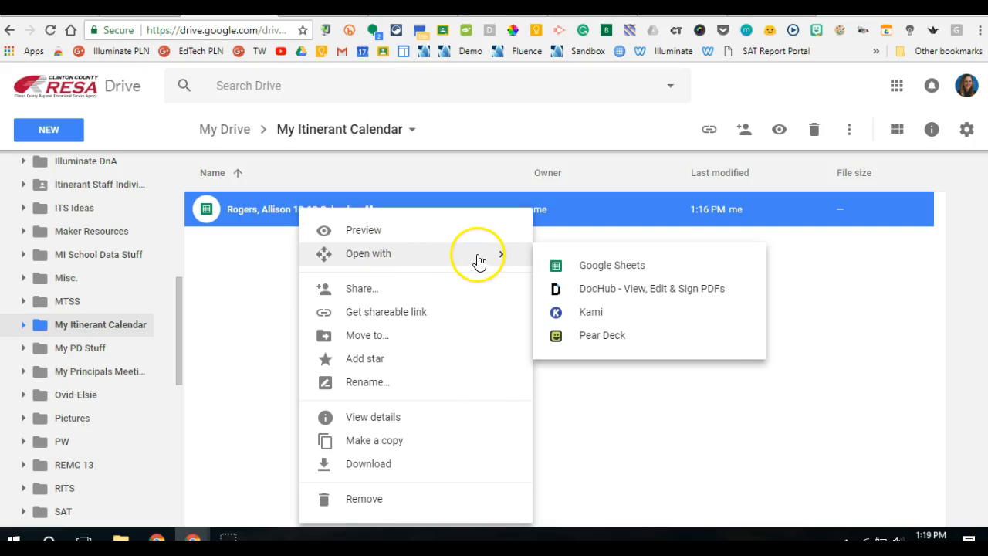
{"action": "left_click", "coordinate": [630, 289]}
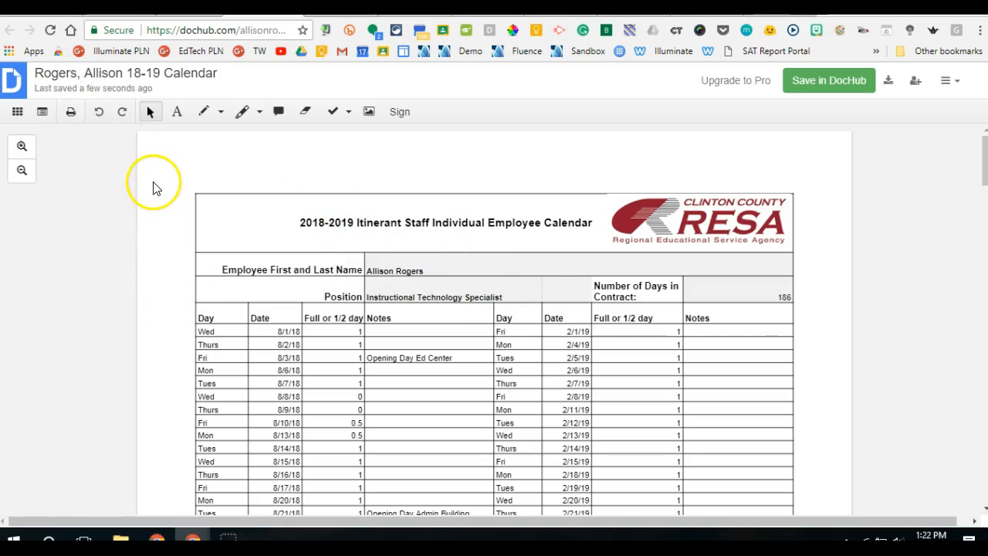
{"action": "left_click", "coordinate": [793, 29]}
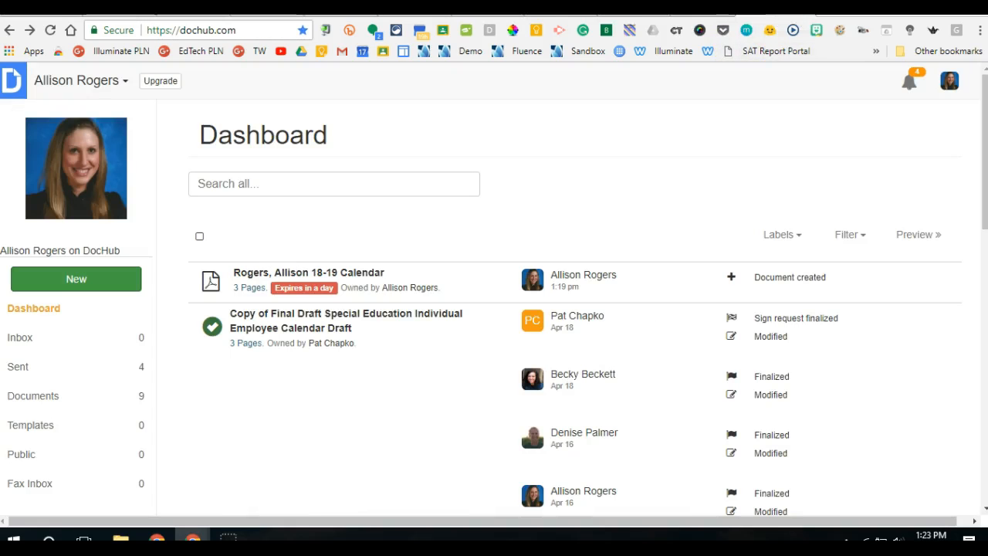
{"action": "left_click", "coordinate": [44, 278]}
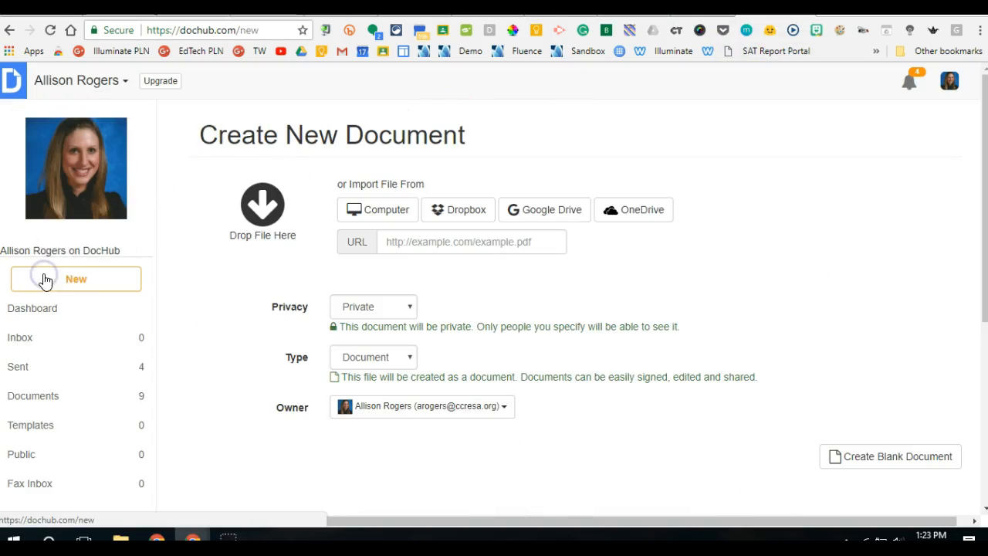
{"action": "left_click", "coordinate": [527, 212]}
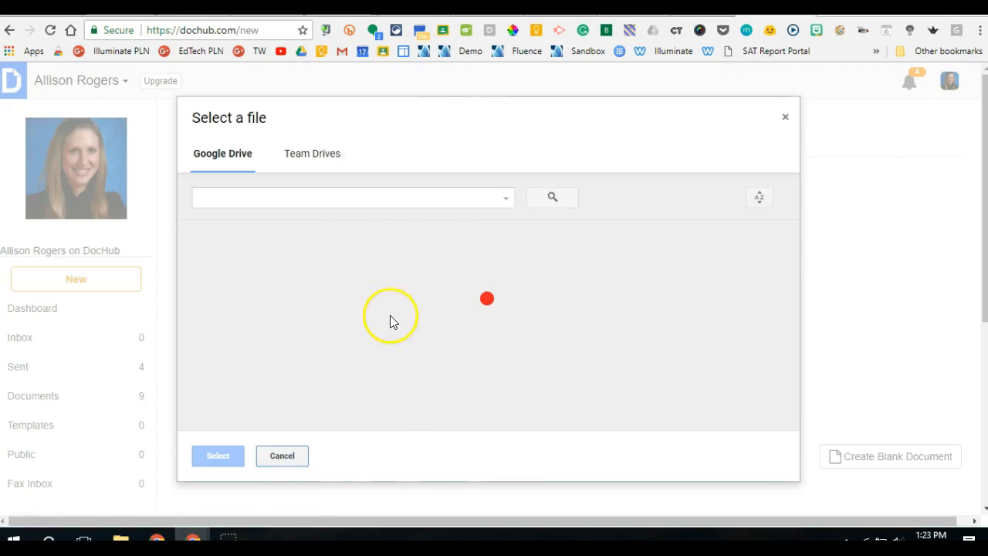
{"action": "left_click", "coordinate": [283, 455]}
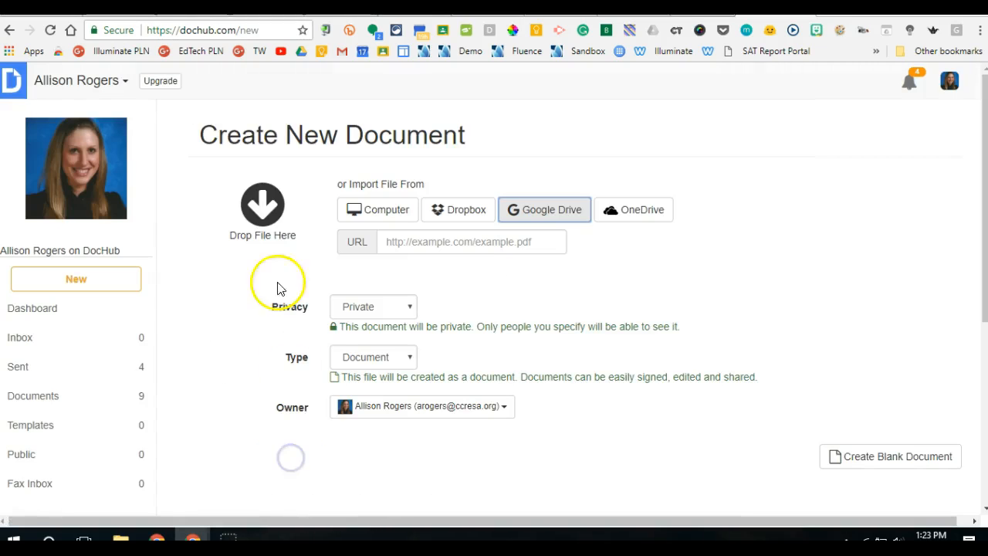
{"action": "left_click", "coordinate": [182, 8]}
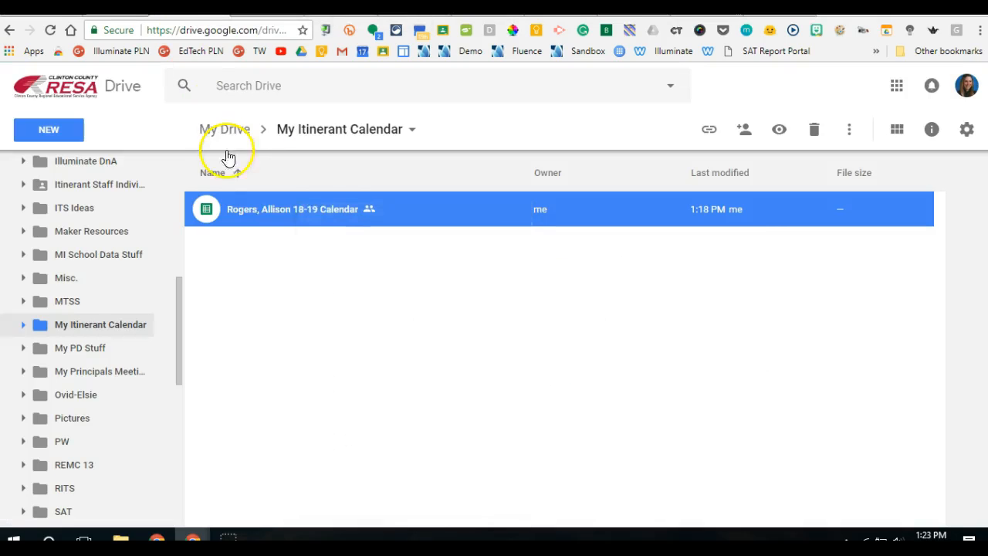
{"action": "double_click", "coordinate": [302, 204]}
{"action": "right_click", "coordinate": [302, 209]}
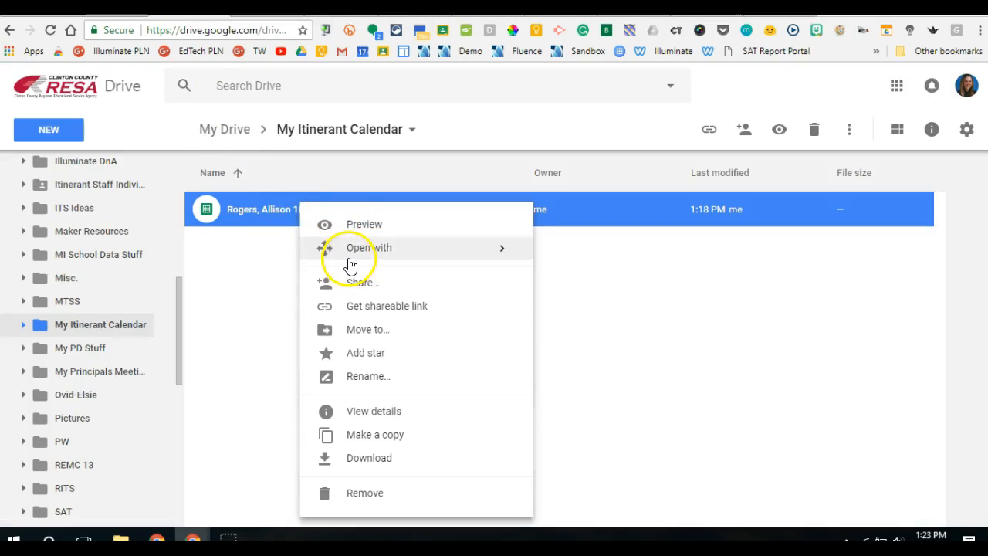
{"action": "mouse_move", "coordinate": [347, 251]}
{"action": "left_click", "coordinate": [569, 294]}
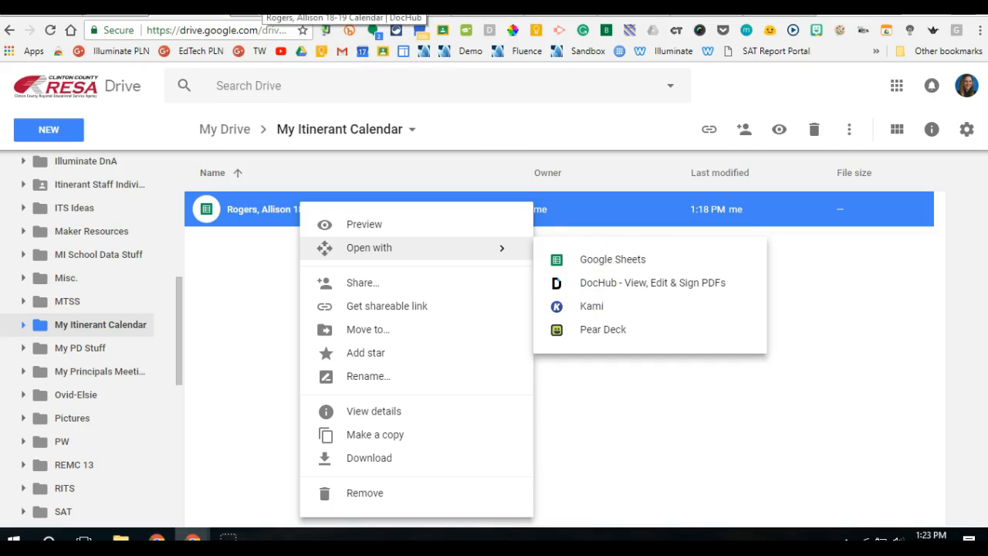
{"action": "left_click", "coordinate": [343, 8]}
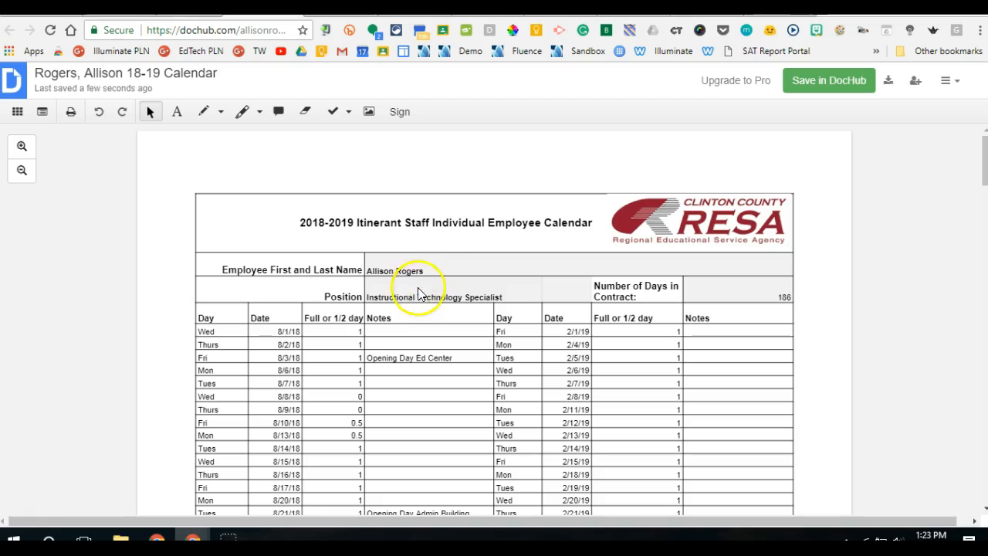
Start a sign request for the calendar document after going through its pages to the signature rows
{"action": "scroll", "coordinate": [434, 332], "scroll_direction": "down", "scroll_amount": 6}
{"action": "scroll", "coordinate": [435, 332], "scroll_direction": "down", "scroll_amount": 5}
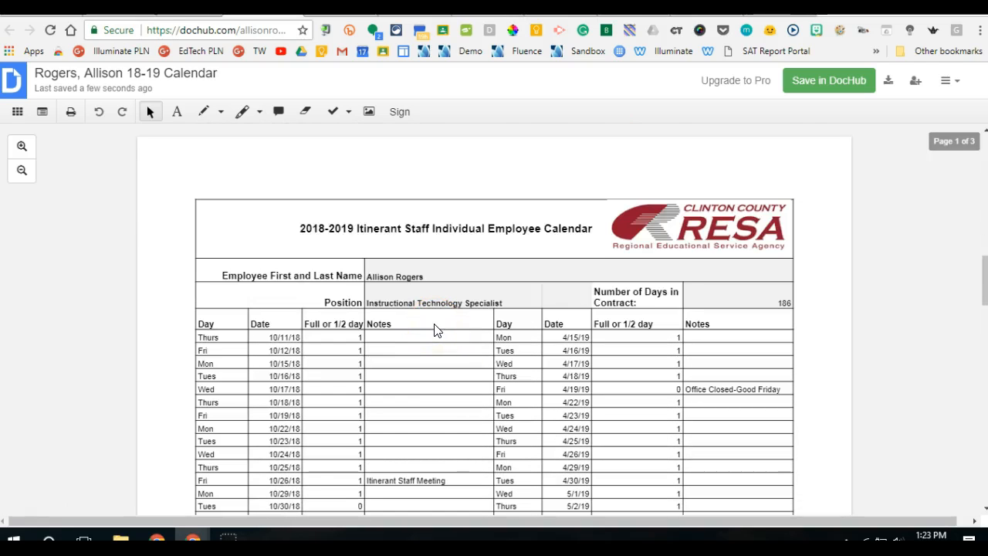
{"action": "scroll", "coordinate": [434, 331], "scroll_direction": "down", "scroll_amount": 12}
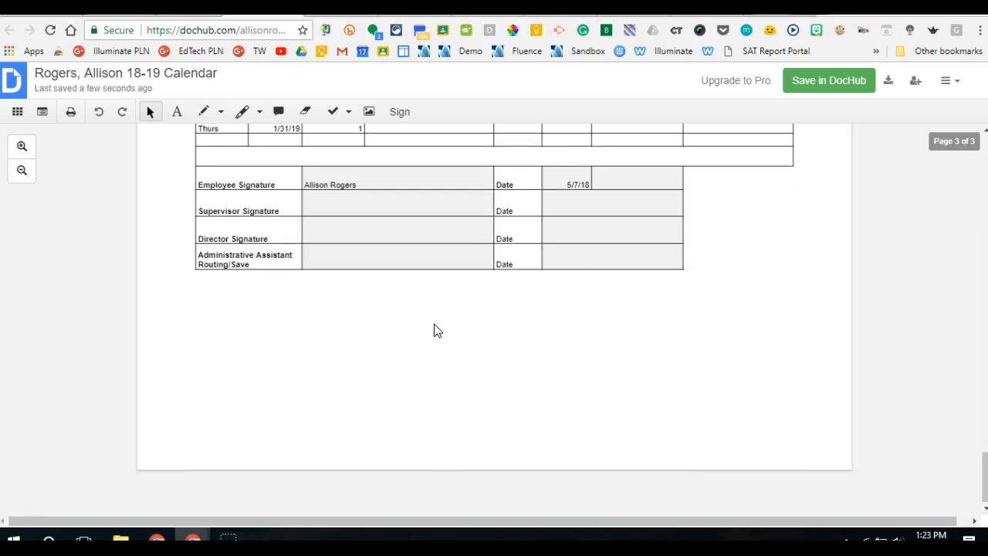
{"action": "scroll", "coordinate": [435, 330], "scroll_direction": "down", "scroll_amount": 10}
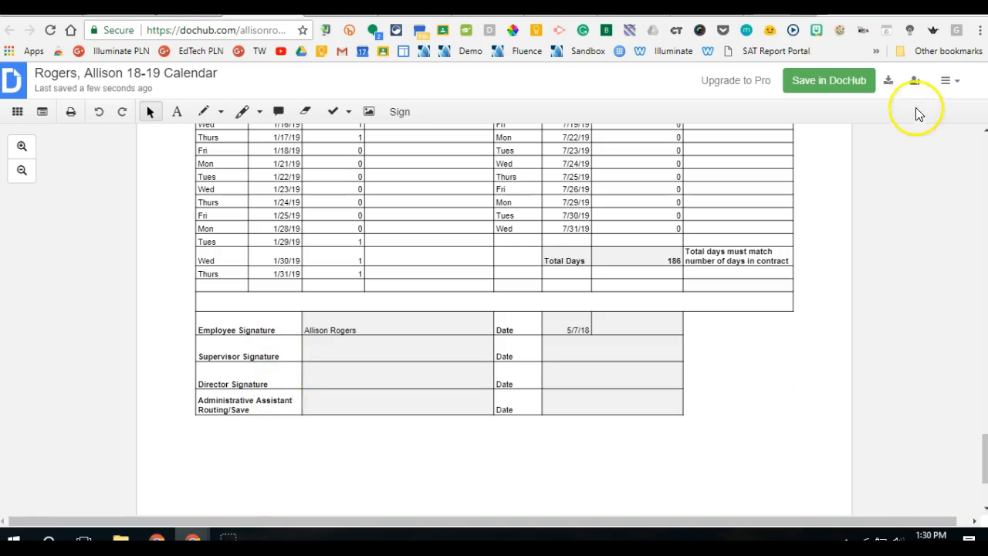
{"action": "left_click", "coordinate": [914, 82]}
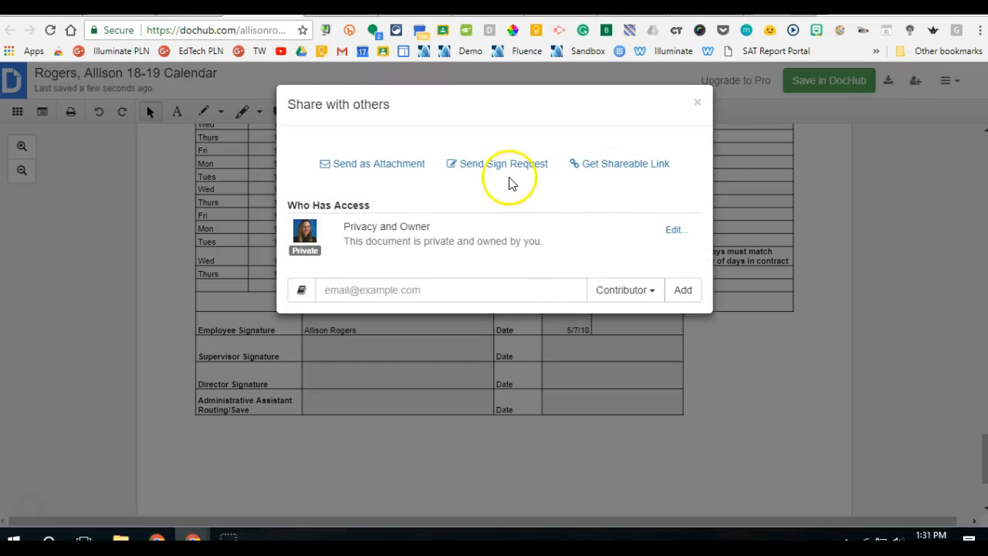
{"action": "left_click", "coordinate": [496, 168]}
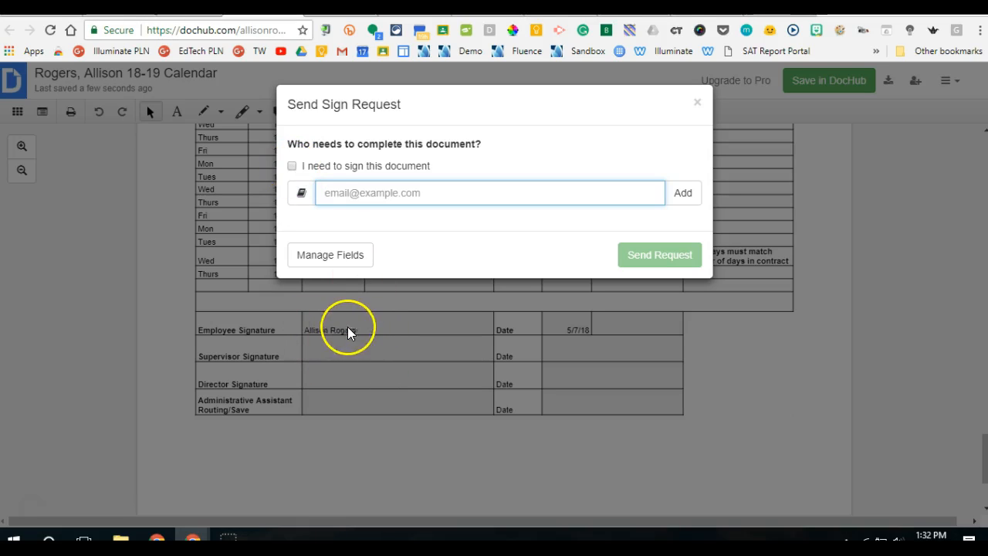
Add the three signers' e-mail addresses to the sign request, one after another in signing order
{"action": "left_click", "coordinate": [333, 194]}
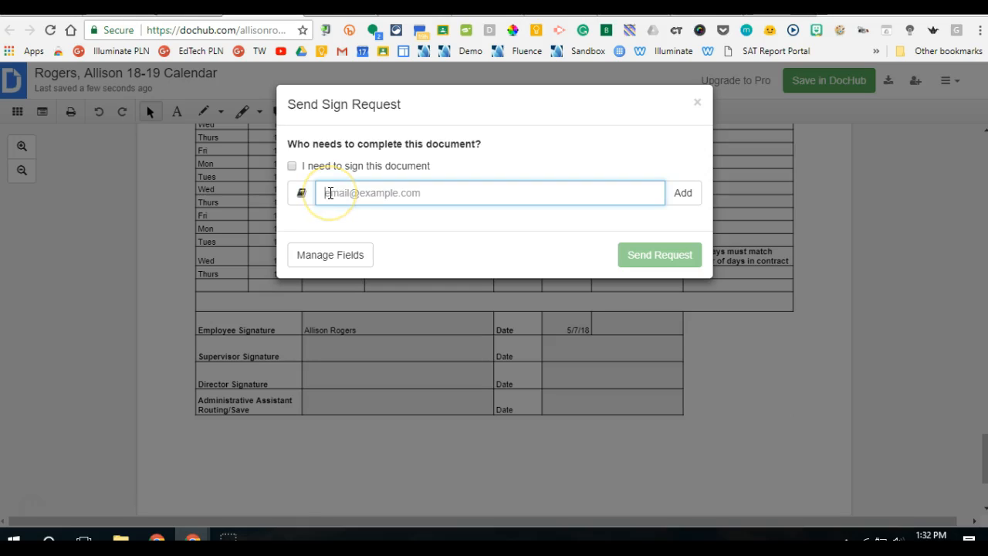
{"action": "left_click", "coordinate": [326, 195]}
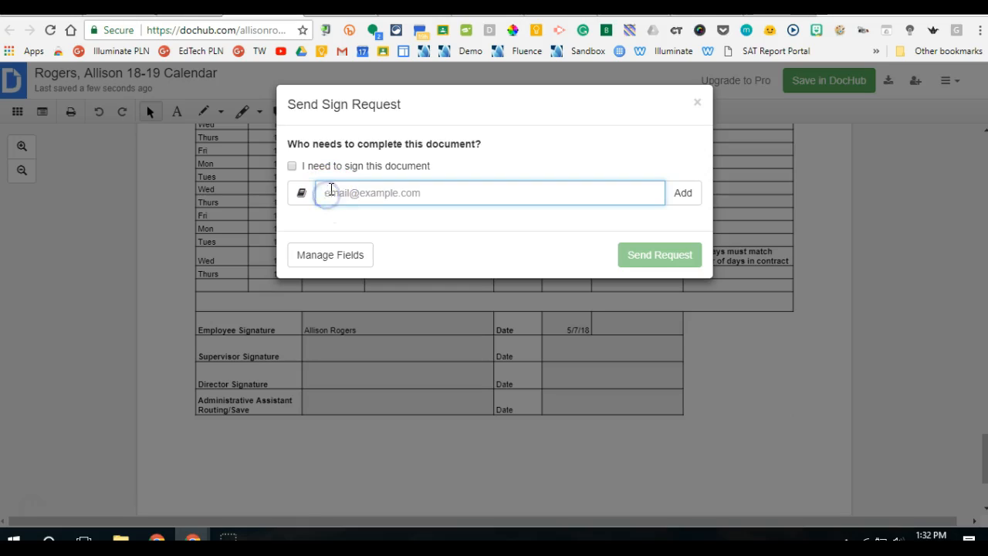
{"action": "key", "text": "ctrl+v"}
{"action": "left_click", "coordinate": [684, 195]}
{"action": "left_click", "coordinate": [343, 228]}
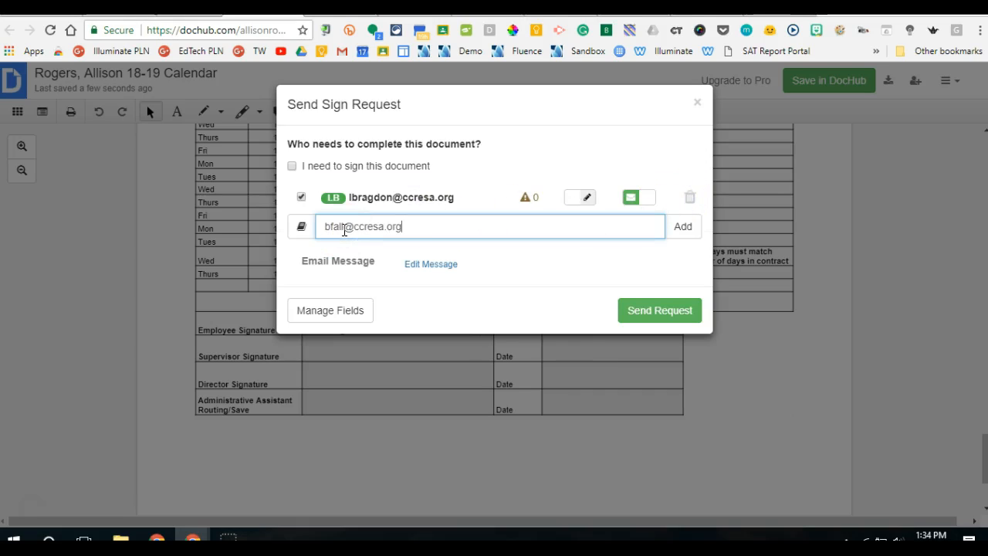
{"action": "left_click", "coordinate": [683, 226]}
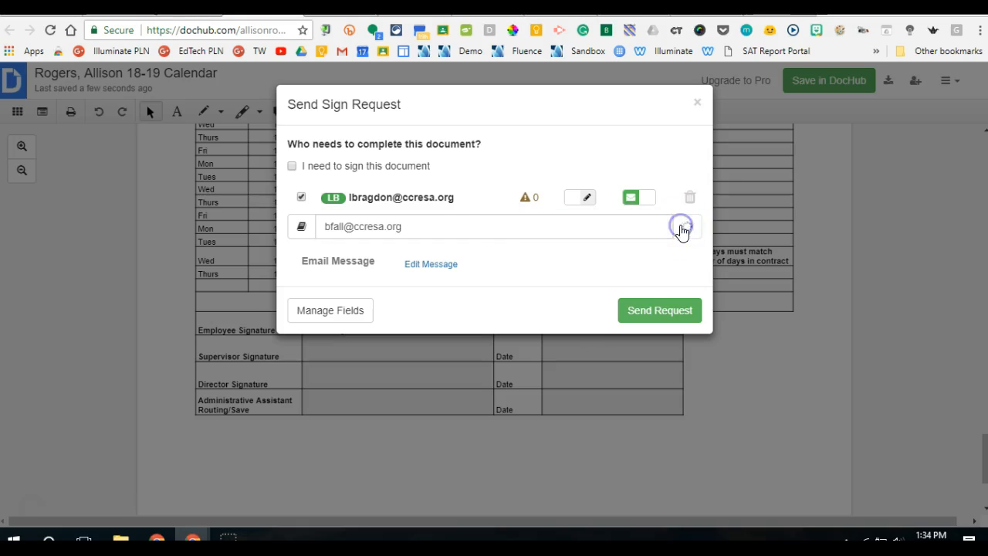
{"action": "left_click", "coordinate": [358, 260]}
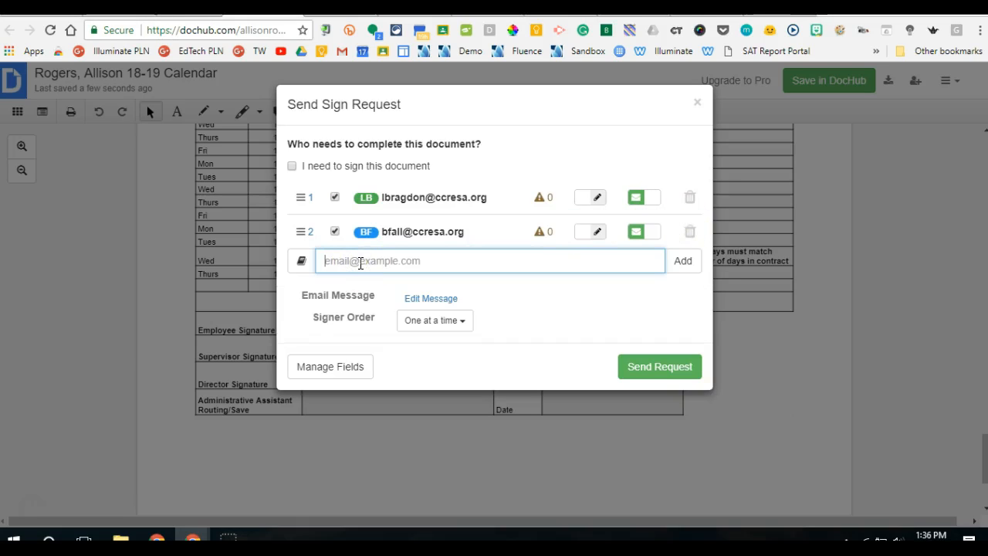
{"action": "key", "text": "ctrl+v"}
{"action": "left_click", "coordinate": [684, 262]}
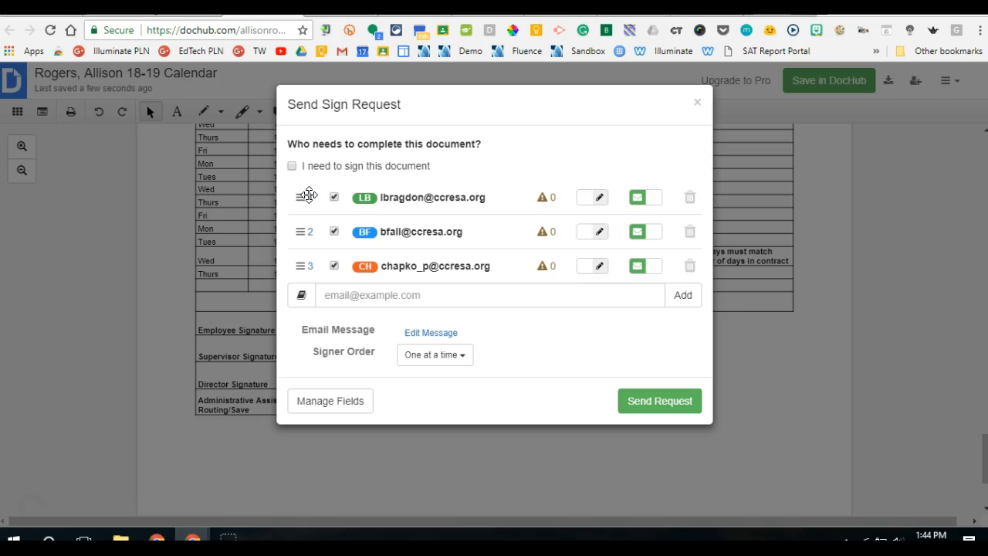
{"action": "left_click_drag", "start_coordinate": [311, 221], "coordinate": [303, 203]}
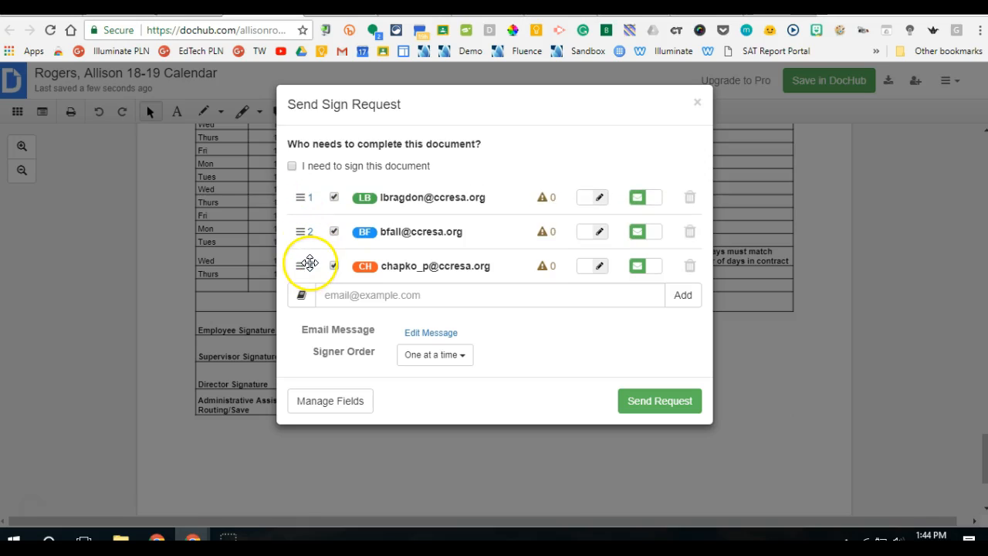
{"action": "left_click", "coordinate": [599, 202]}
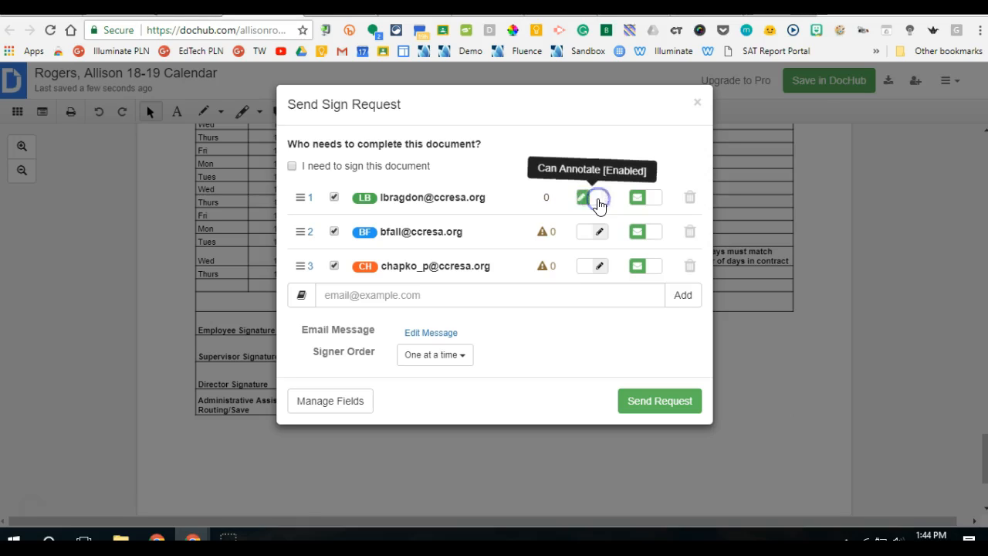
{"action": "left_click", "coordinate": [599, 199]}
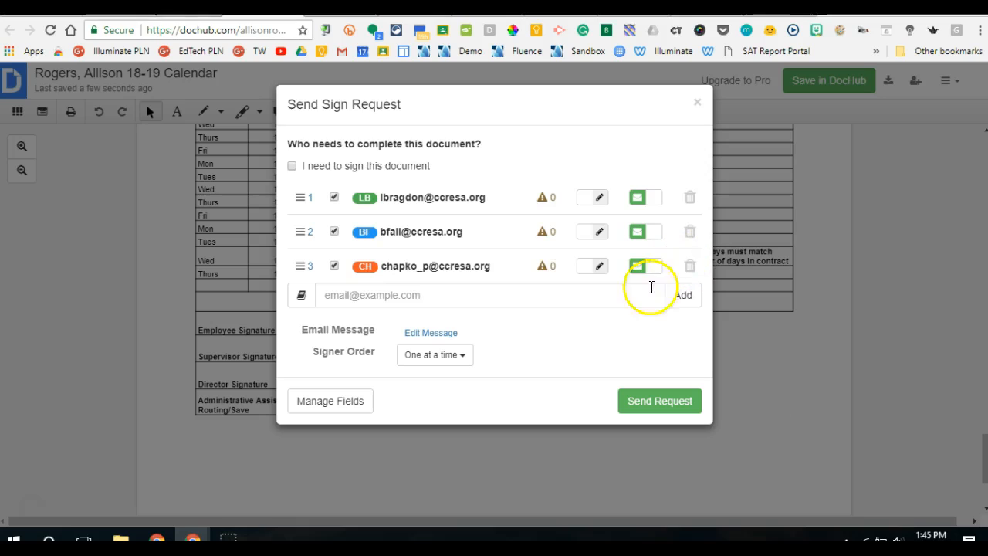
Replace the request's e-mail message with "Please review, approve, and sign my 18-19 individual itinerant staff calendar using DocHub." plus a thank-you and the sender's name
{"action": "left_click", "coordinate": [416, 335]}
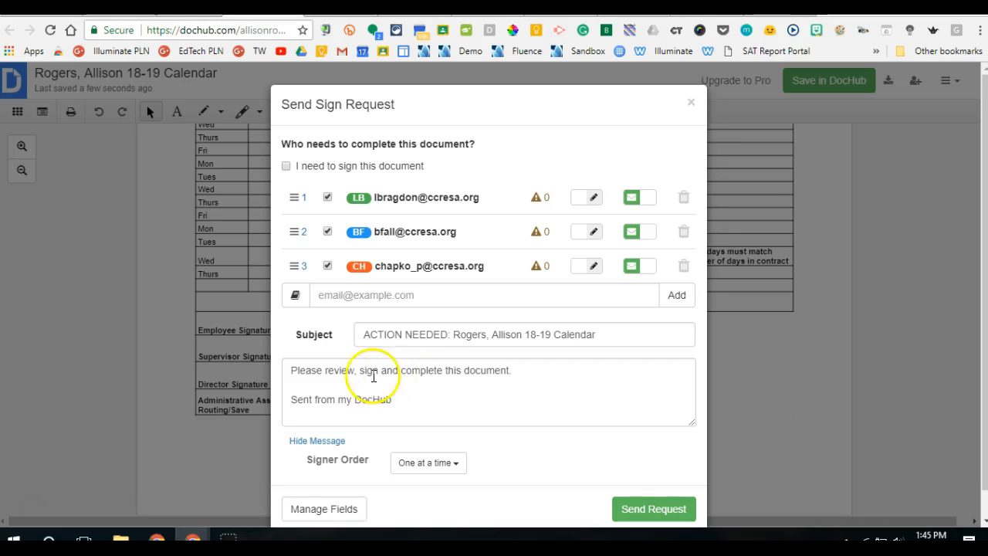
{"action": "left_click_drag", "start_coordinate": [406, 404], "coordinate": [278, 376]}
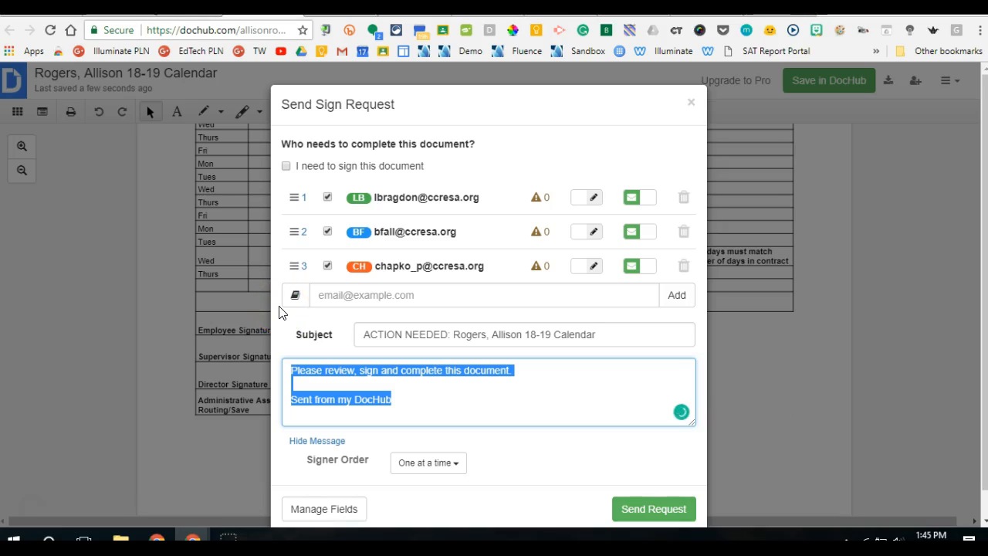
{"action": "type", "text": "Please review, approve, and sign my 18-19 individual itinerant staff calendar using DocHub.  Thank you, Allison Rogers"}
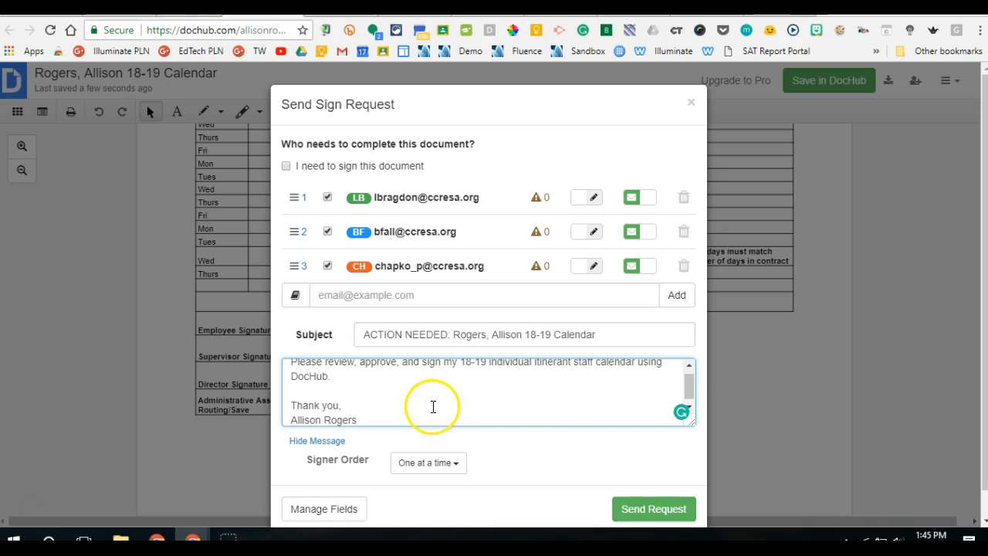
{"action": "left_click", "coordinate": [487, 335]}
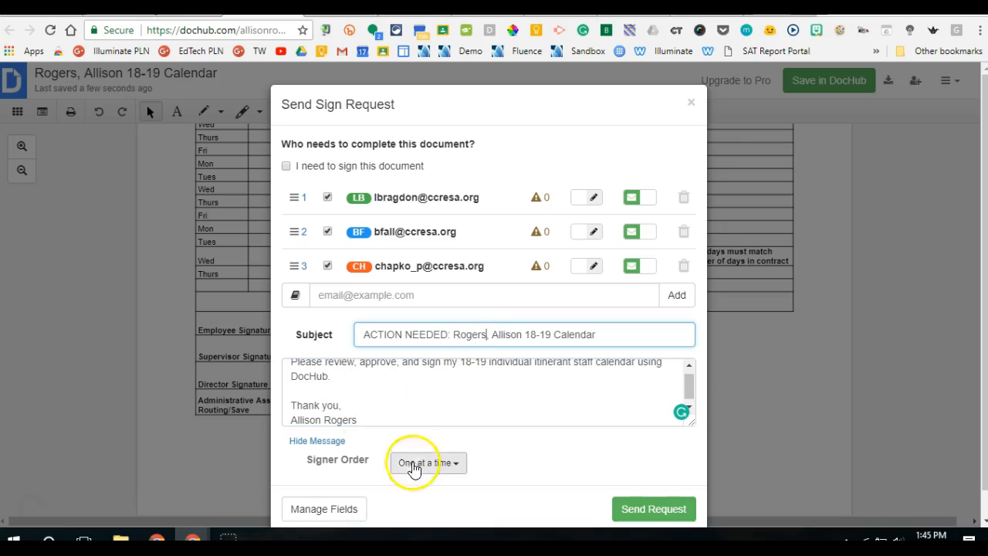
{"action": "left_click", "coordinate": [324, 441]}
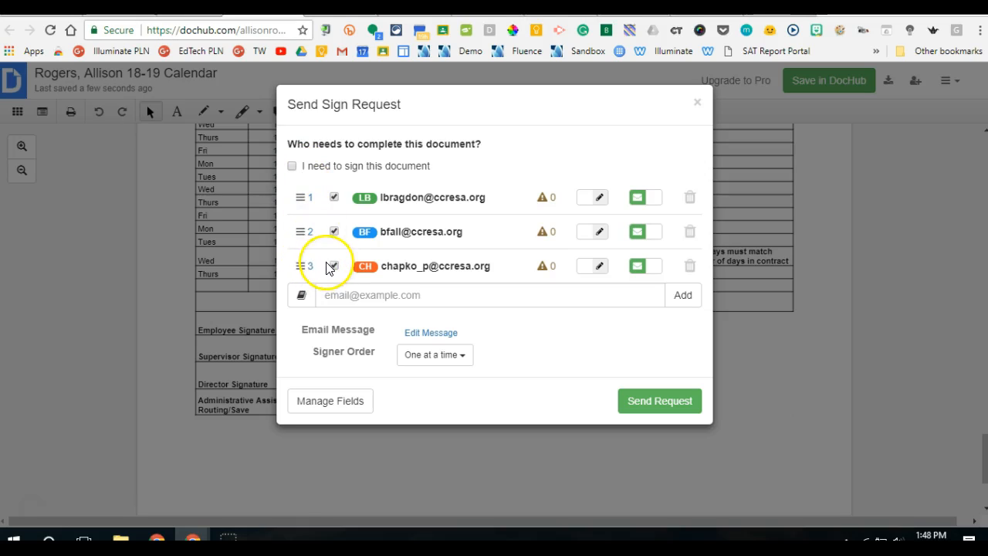
{"action": "left_click", "coordinate": [463, 355]}
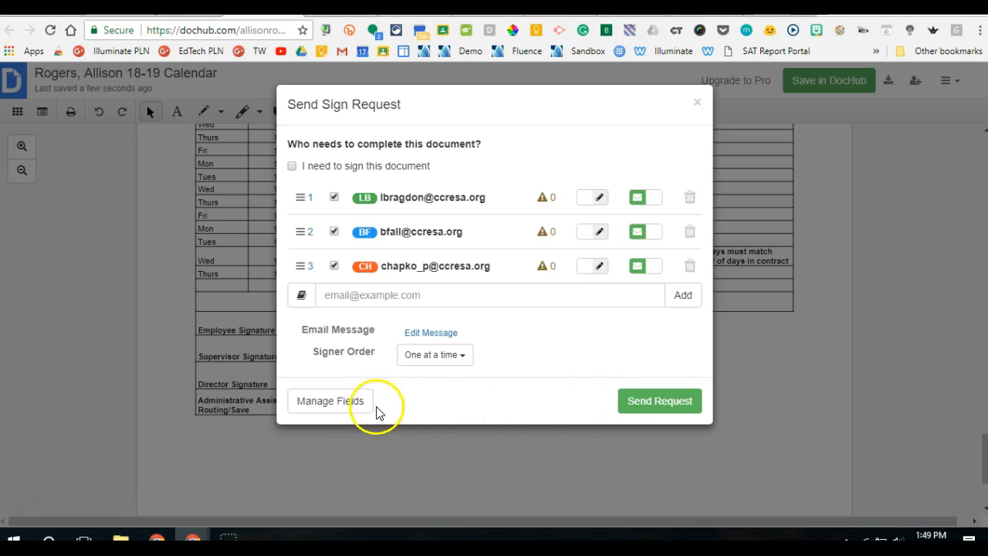
Open the request's field management and add a required signature field to the Supervisor Signature row, fitted to the cell and assigned to the first signer
{"action": "left_click", "coordinate": [334, 402]}
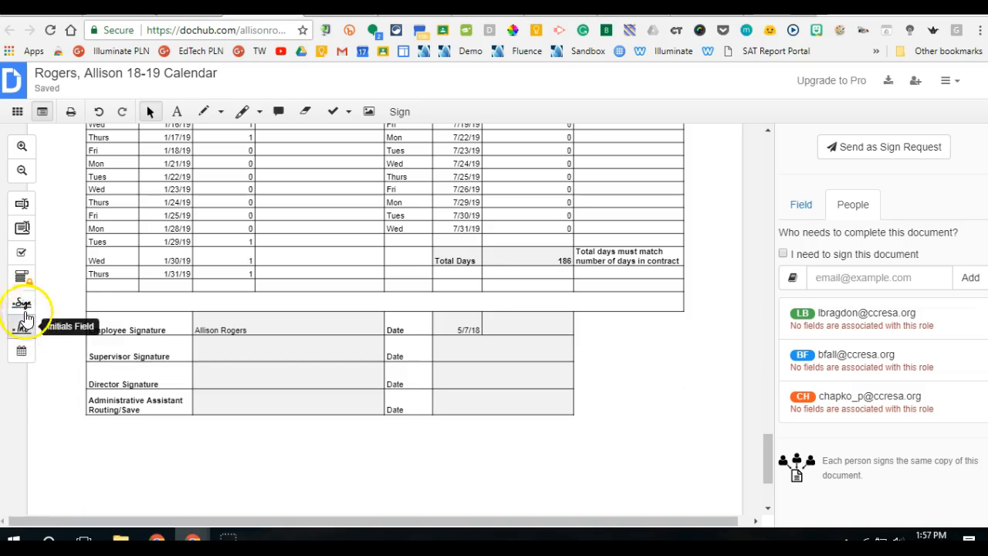
{"action": "left_click", "coordinate": [22, 305]}
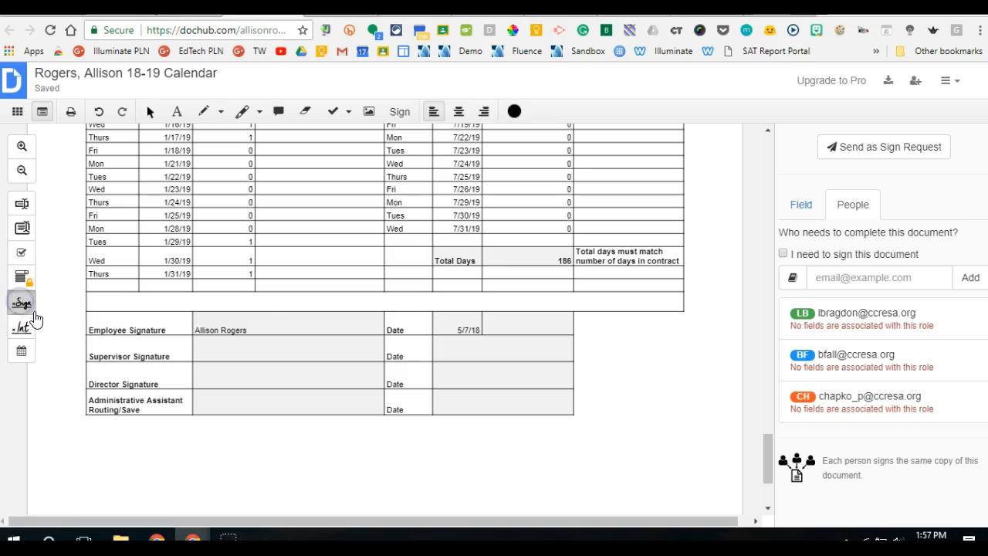
{"action": "left_click", "coordinate": [193, 355]}
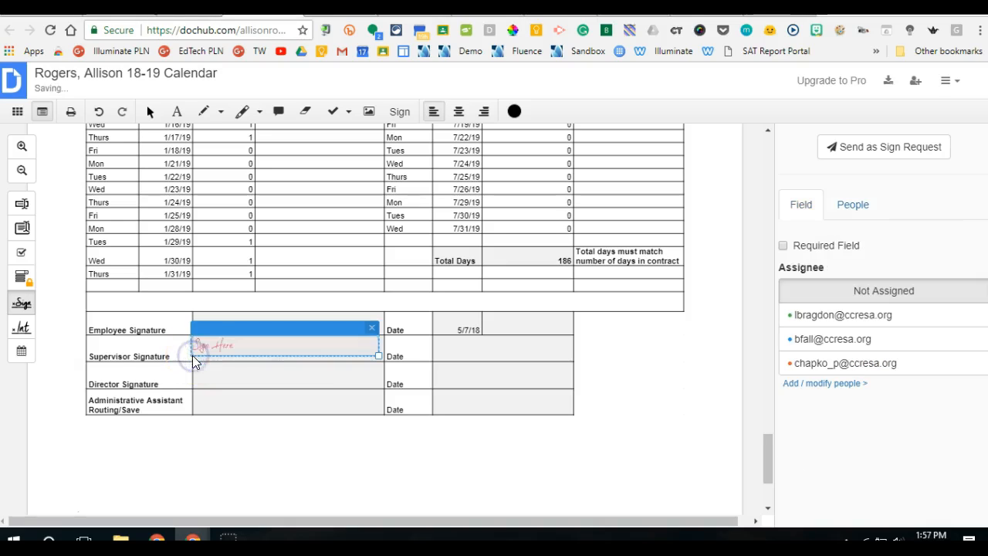
{"action": "left_click_drag", "start_coordinate": [379, 355], "coordinate": [379, 362]}
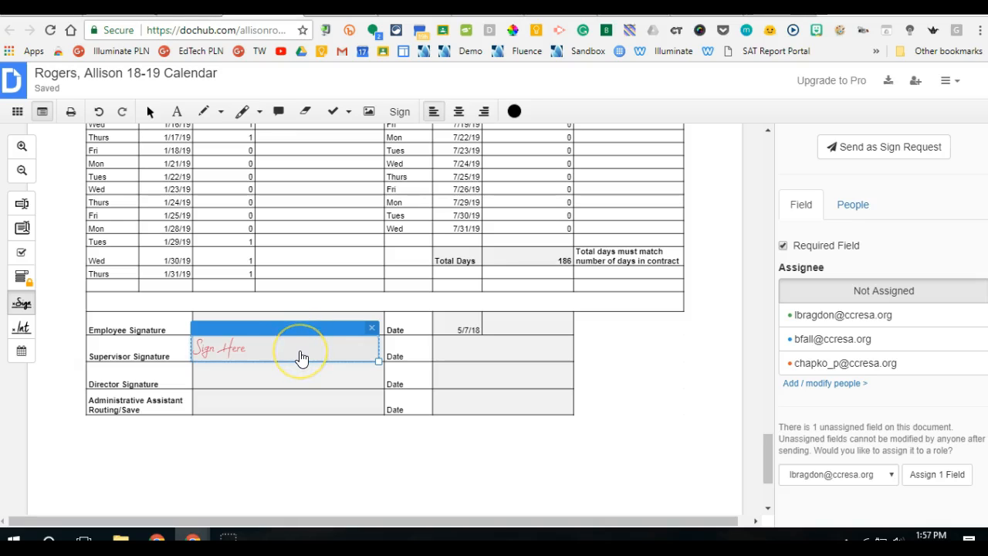
{"action": "left_click", "coordinate": [815, 316]}
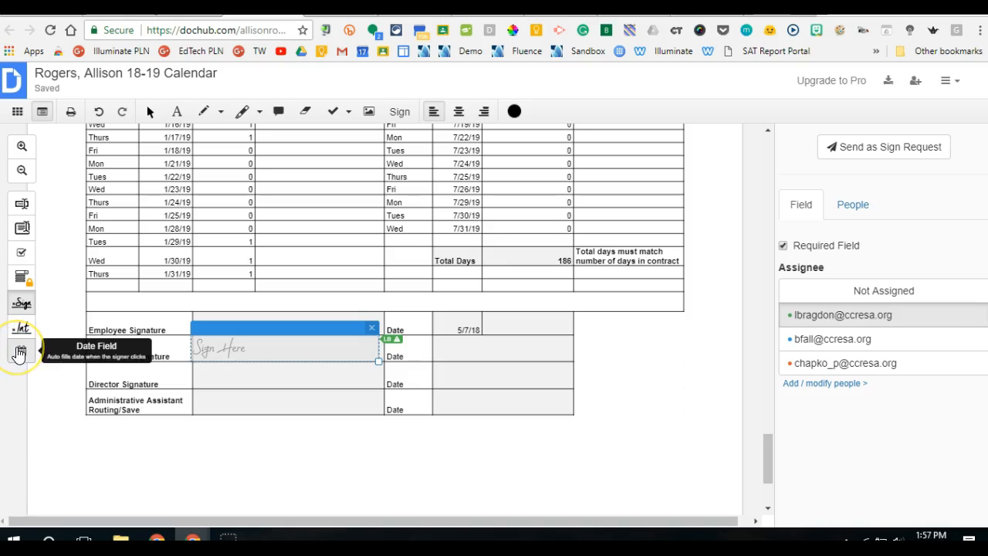
Add a required auto-fill date field to the Supervisor Signature row's date cell and assign it to the first signer
{"action": "mouse_move", "coordinate": [20, 353]}
{"action": "left_mouse_down"}
{"action": "mouse_move", "coordinate": [440, 359]}
{"action": "mouse_move", "coordinate": [445, 348]}
{"action": "mouse_move", "coordinate": [433, 353]}
{"action": "left_mouse_up"}
{"action": "left_click_drag", "start_coordinate": [507, 358], "coordinate": [523, 355]}
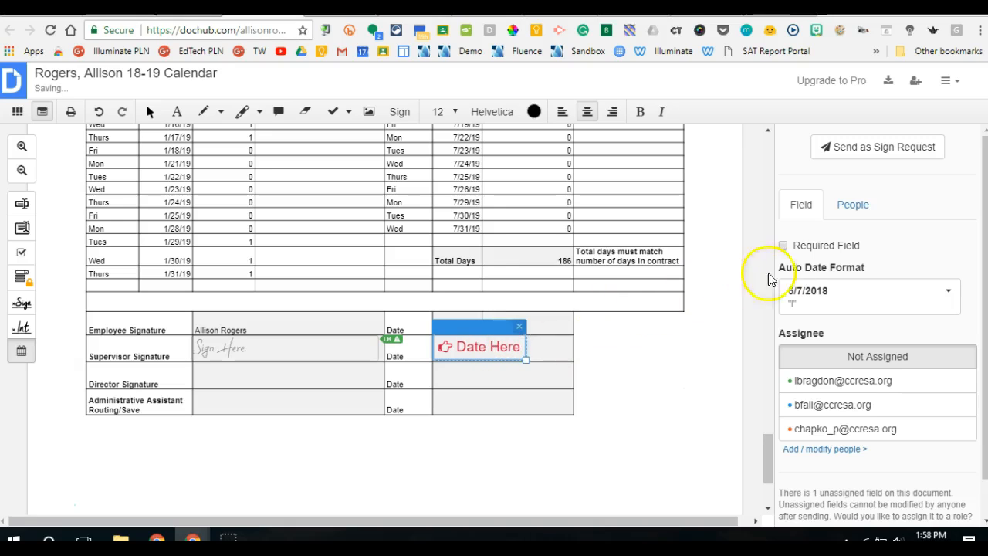
{"action": "left_click", "coordinate": [783, 247]}
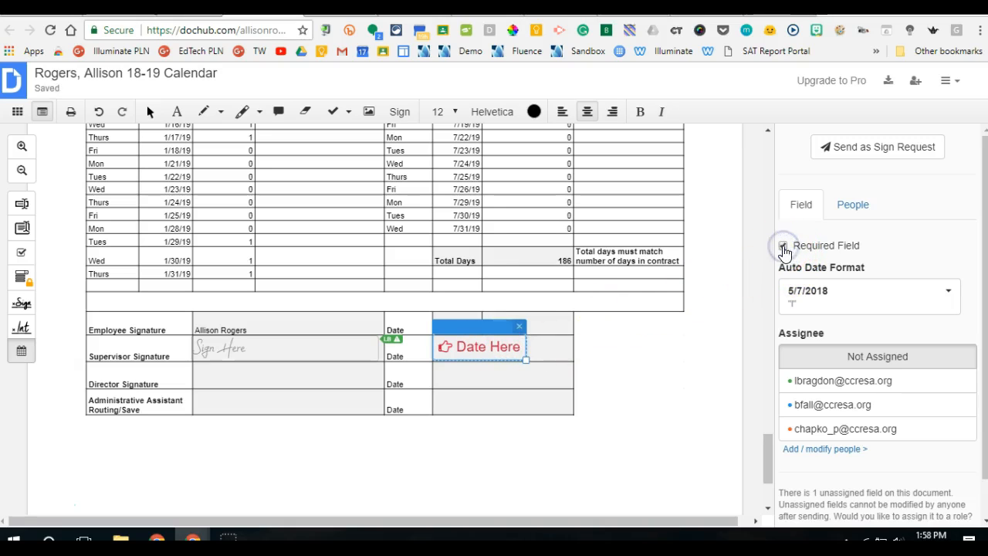
{"action": "left_click", "coordinate": [815, 390]}
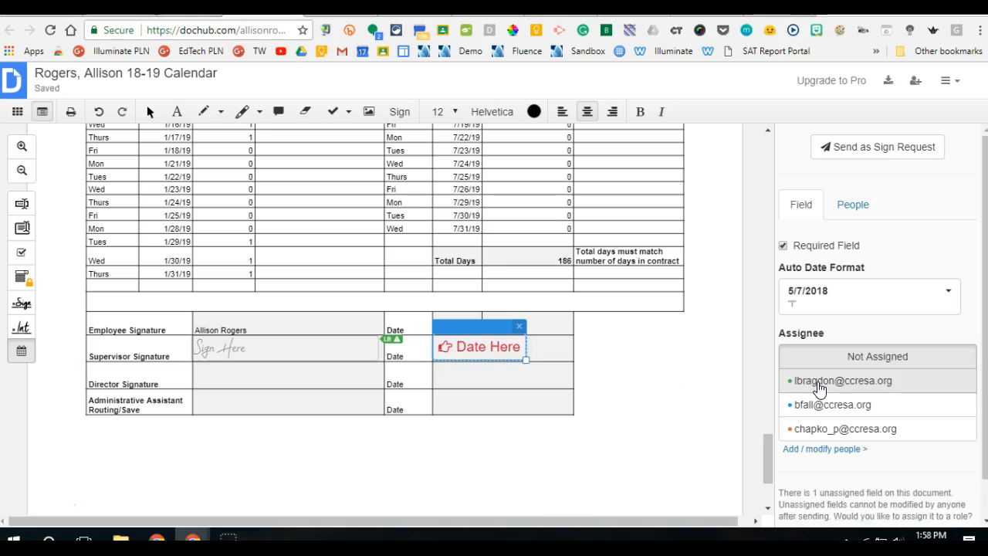
{"action": "left_click", "coordinate": [820, 388]}
{"action": "left_click", "coordinate": [515, 354]}
{"action": "left_click", "coordinate": [386, 343]}
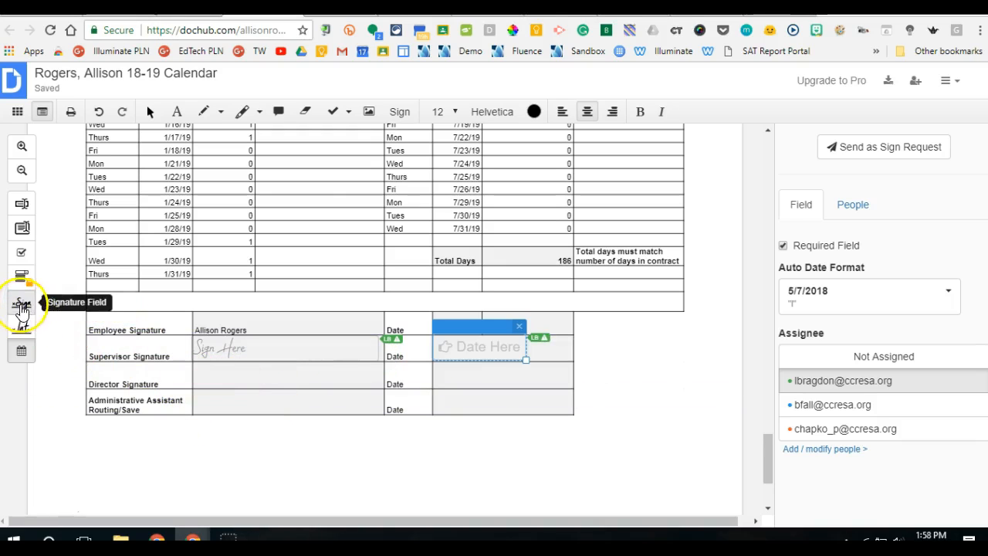
Add a required signature field to the Director Signature row, fit it to the cell and assign it to the second signer
{"action": "left_click", "coordinate": [21, 303]}
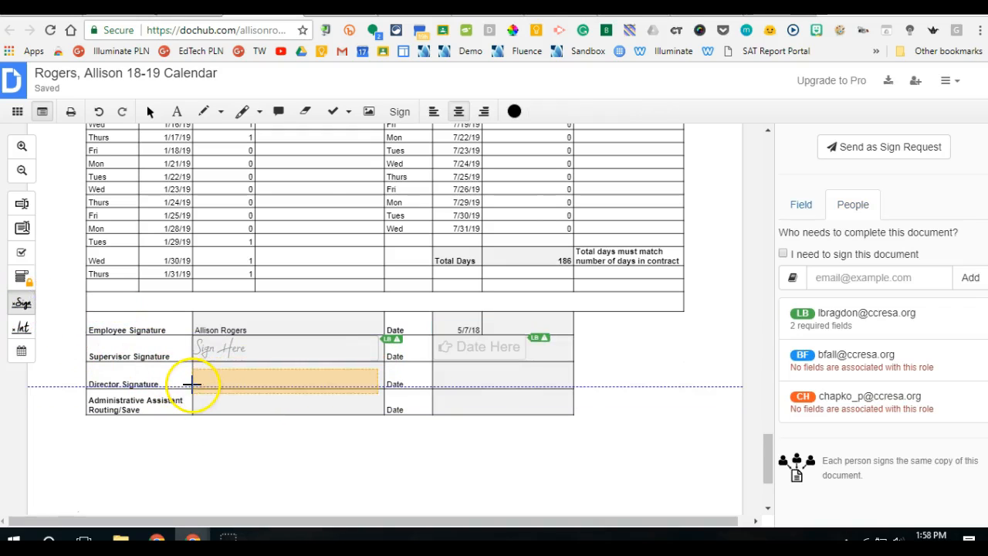
{"action": "left_click", "coordinate": [193, 384]}
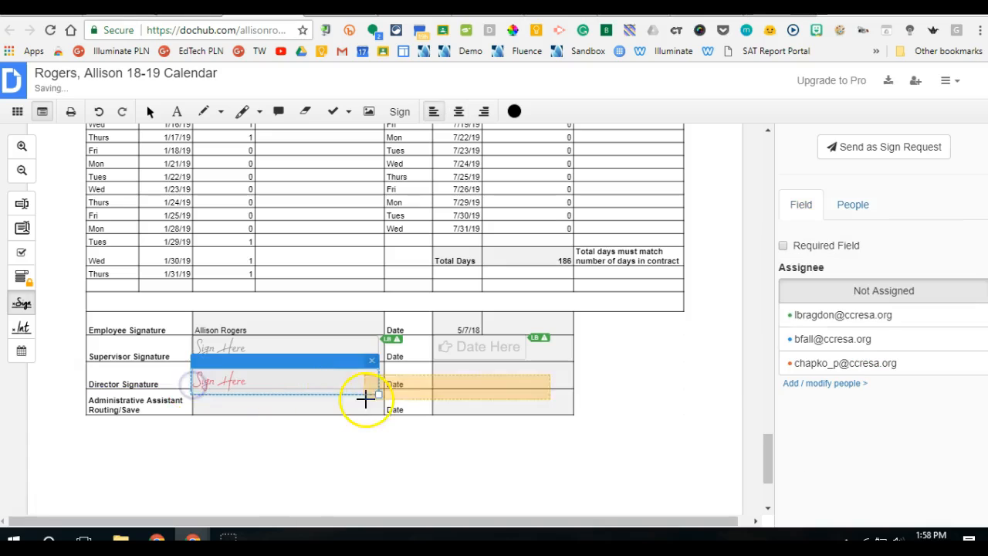
{"action": "left_click_drag", "start_coordinate": [378, 395], "coordinate": [381, 389]}
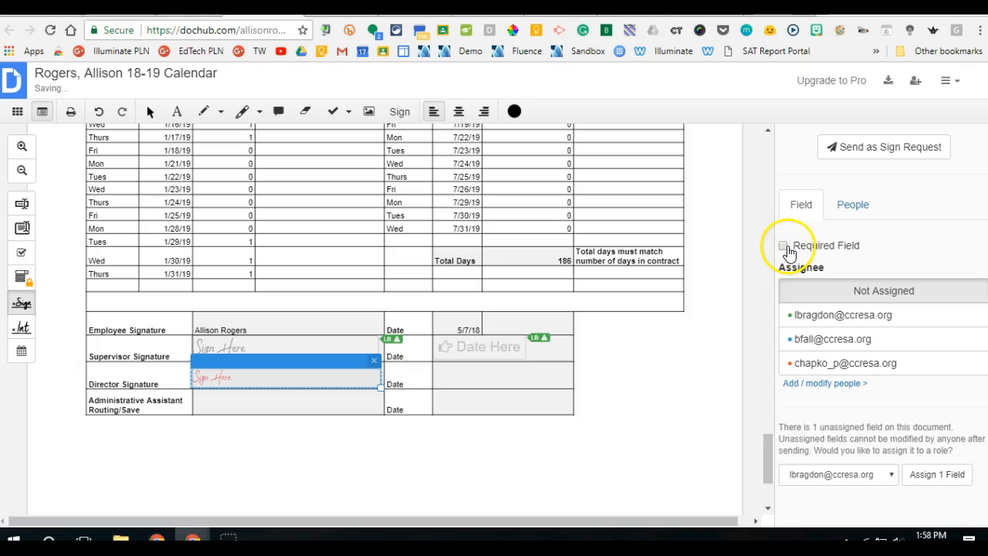
{"action": "left_click", "coordinate": [807, 345]}
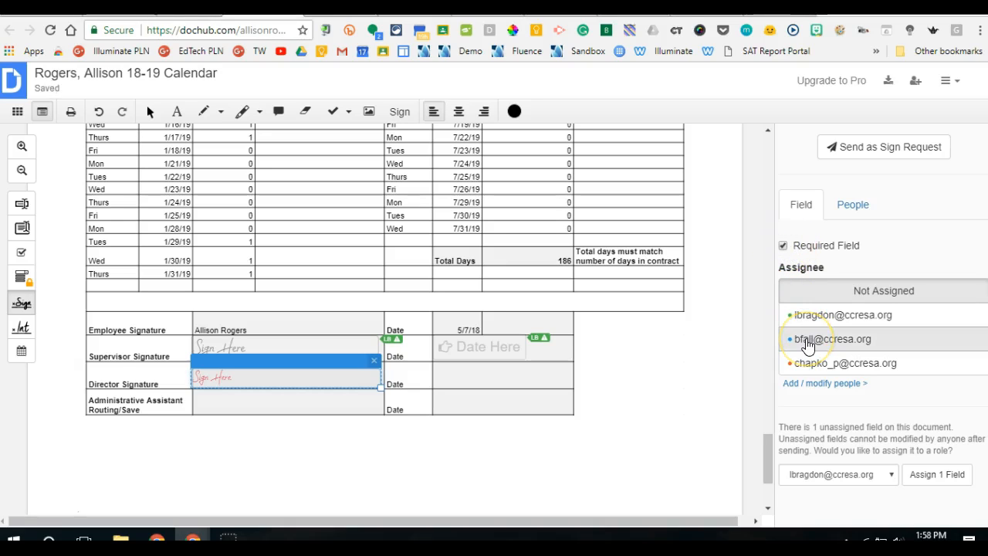
{"action": "left_click", "coordinate": [808, 345]}
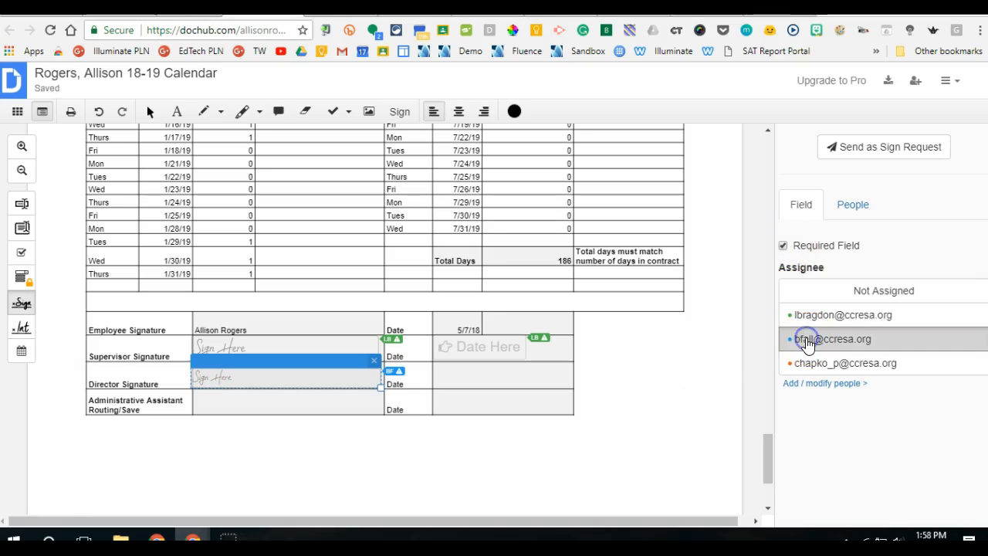
Add a required date field to the Director Signature row's date cell, fit it to the cell and assign it to the second signer
{"action": "left_click", "coordinate": [21, 352]}
{"action": "left_click", "coordinate": [433, 382]}
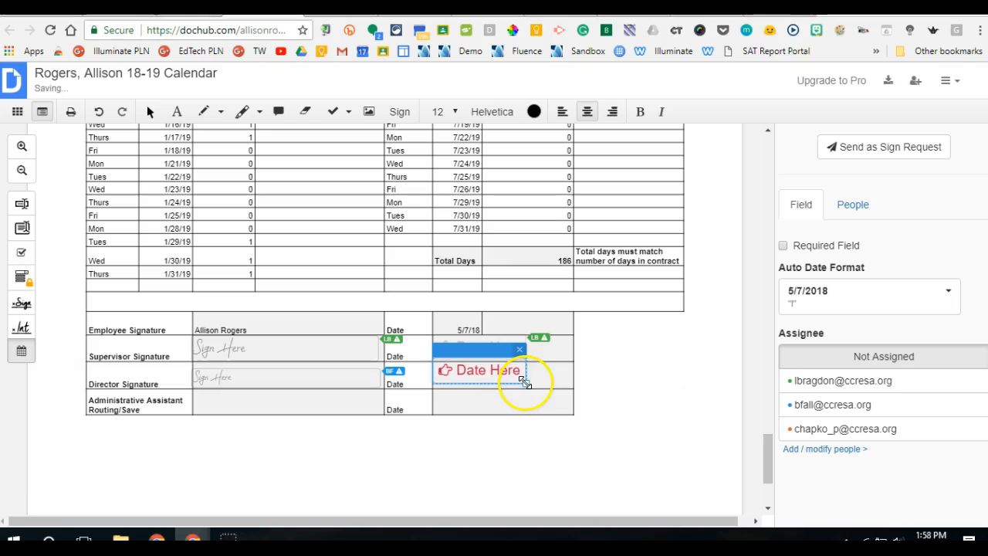
{"action": "left_click_drag", "start_coordinate": [523, 382], "coordinate": [528, 389]}
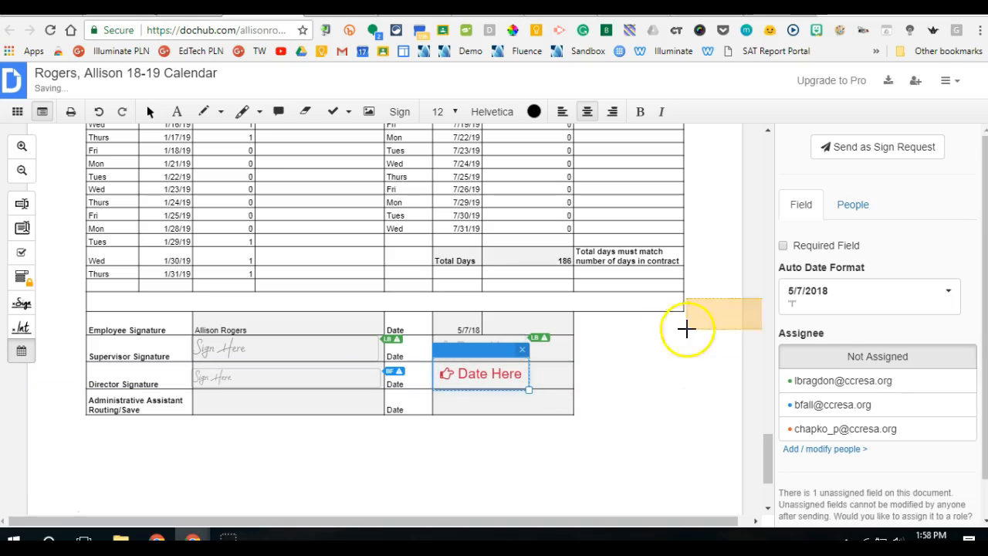
{"action": "left_click", "coordinate": [798, 402]}
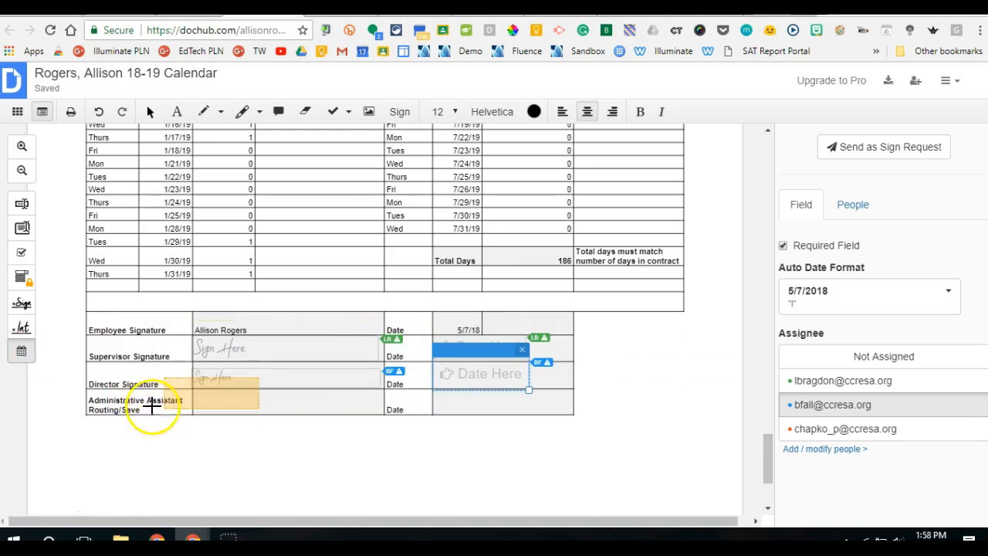
Add a required signature field to the Administrative Assistant Routing/Save row and assign it to the third signer
{"action": "left_click", "coordinate": [21, 303]}
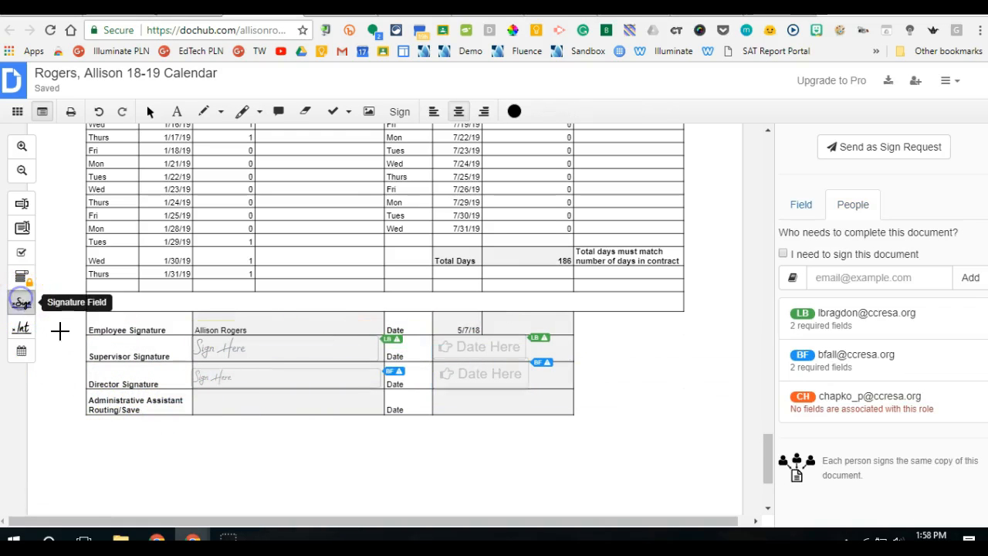
{"action": "left_click", "coordinate": [193, 406]}
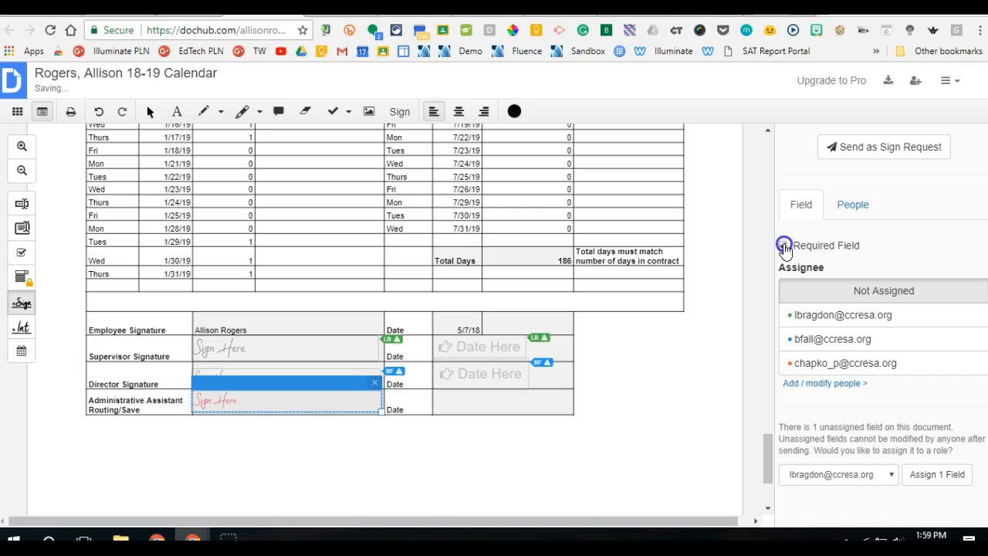
{"action": "left_click", "coordinate": [805, 365]}
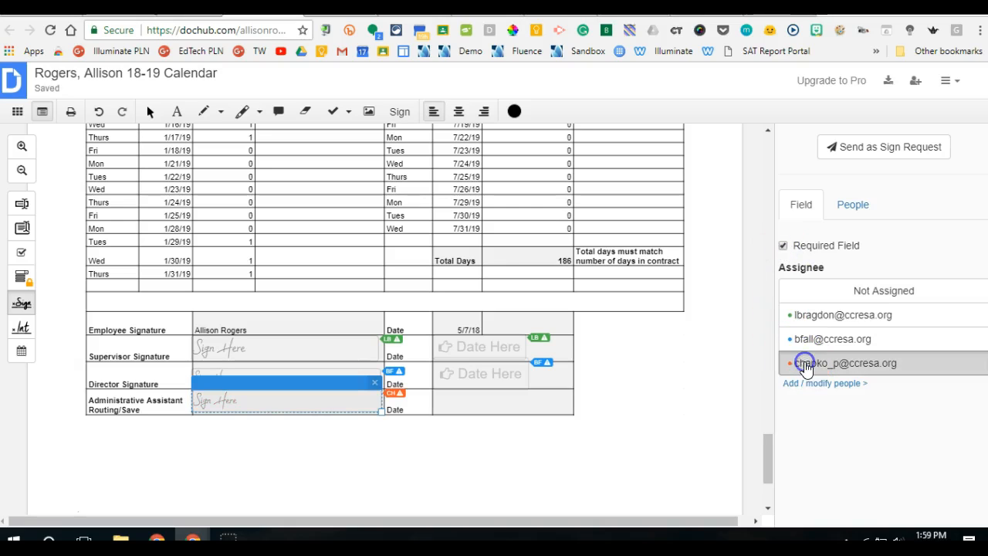
Add a required date field to the Administrative Assistant row's date cell, fit it to the cell and assign it to the third signer
{"action": "left_click", "coordinate": [22, 351]}
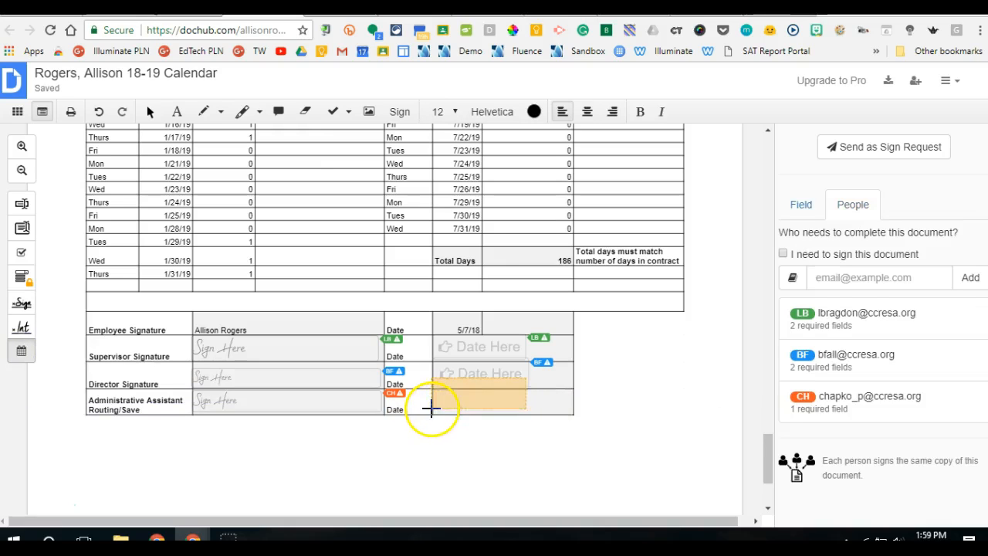
{"action": "left_click", "coordinate": [473, 417]}
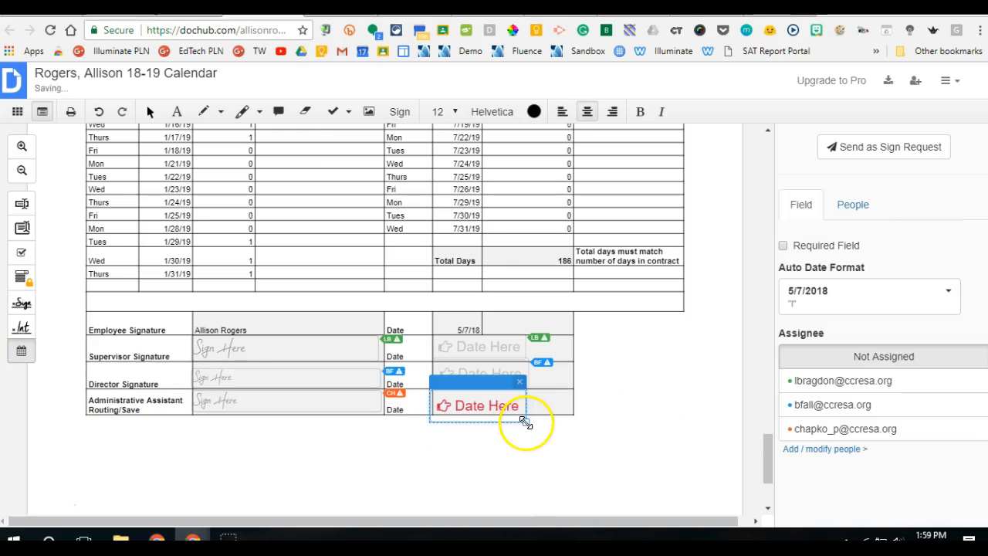
{"action": "left_click_drag", "start_coordinate": [527, 414], "coordinate": [528, 412]}
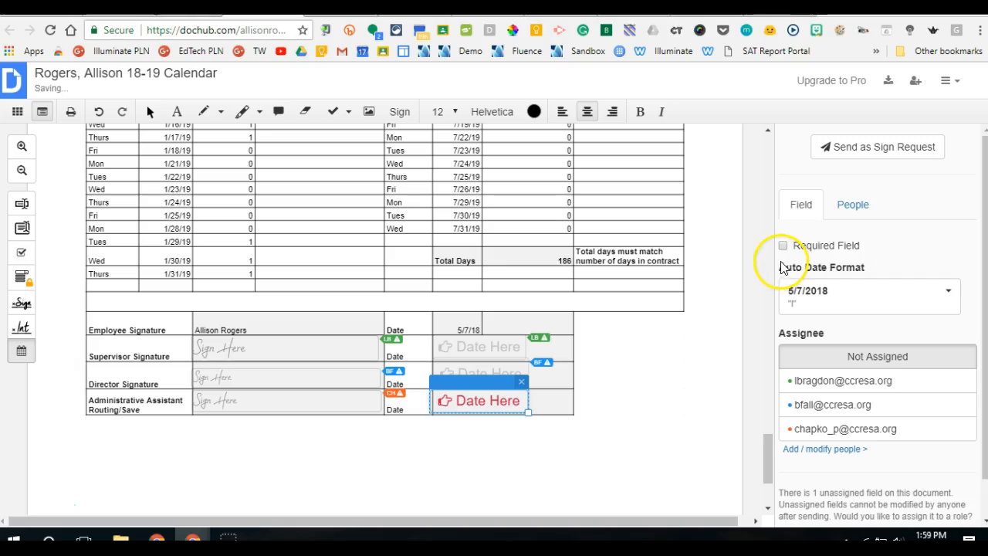
{"action": "left_click", "coordinate": [835, 429]}
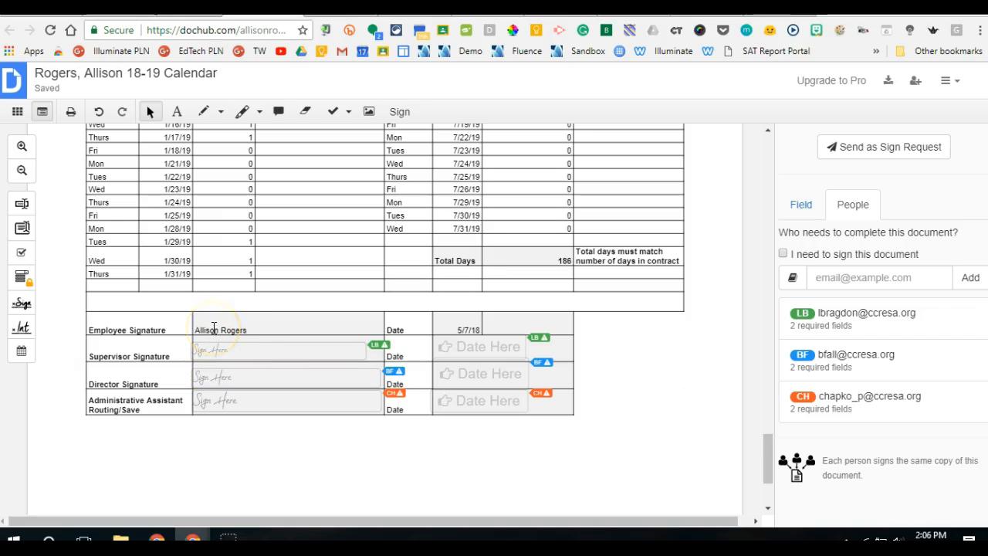
Examine the phone, draw, image upload and type options for creating a signature or initials, then close the dialog without creating one
{"action": "left_click", "coordinate": [402, 113]}
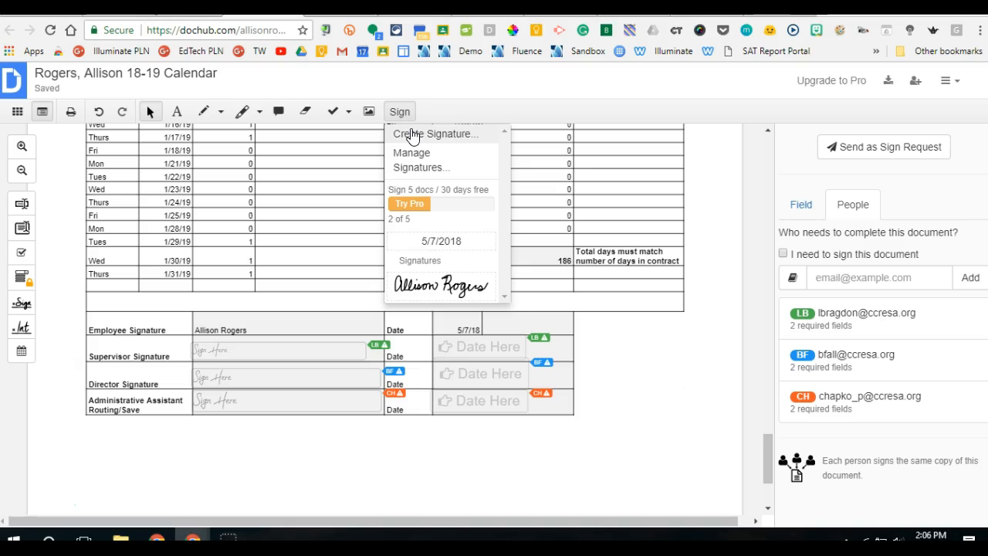
{"action": "left_click", "coordinate": [411, 134]}
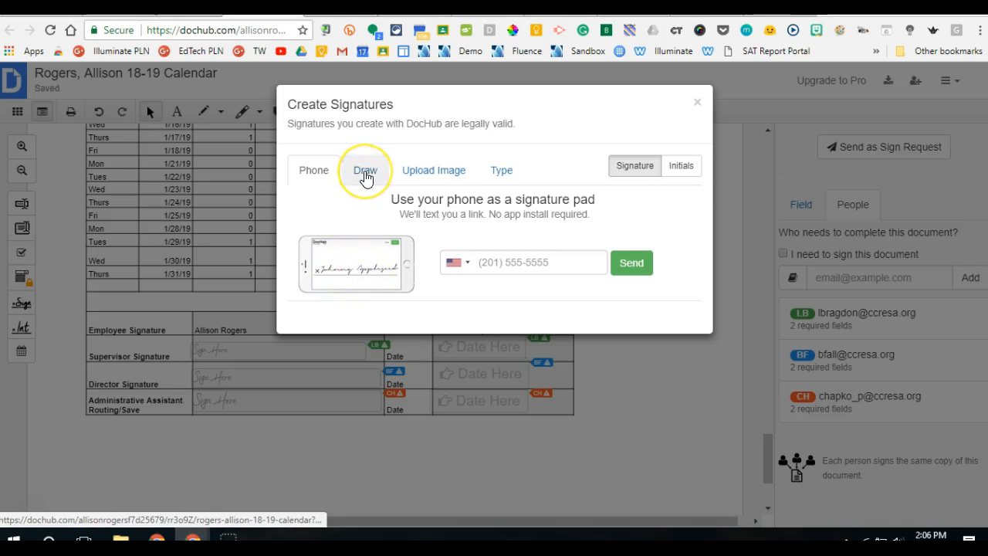
{"action": "left_click", "coordinate": [365, 172]}
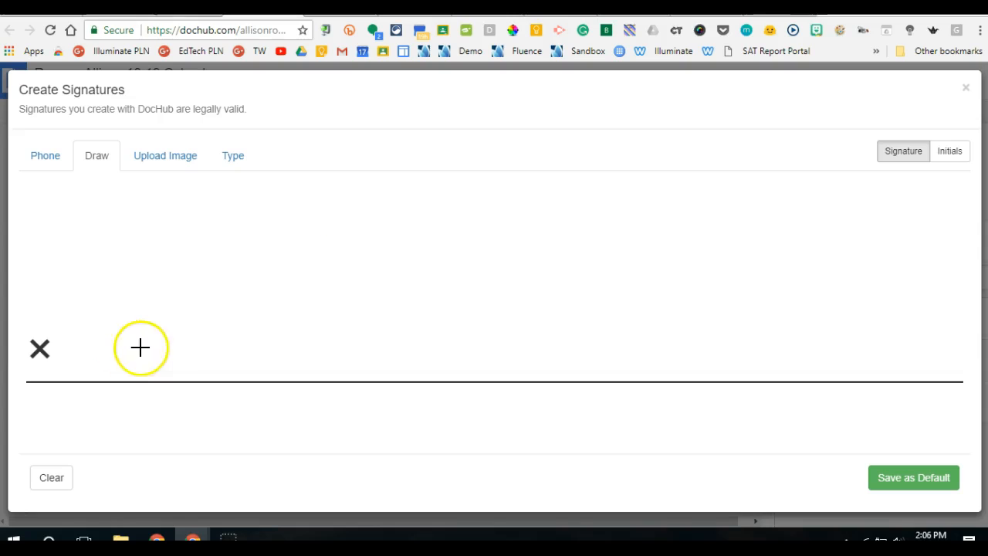
{"action": "left_click", "coordinate": [167, 157]}
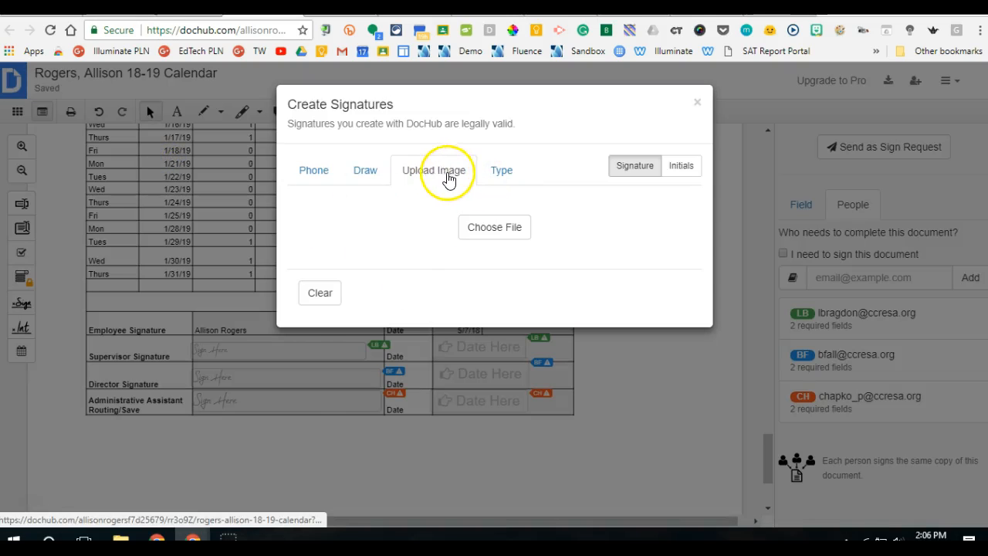
{"action": "left_click", "coordinate": [498, 170]}
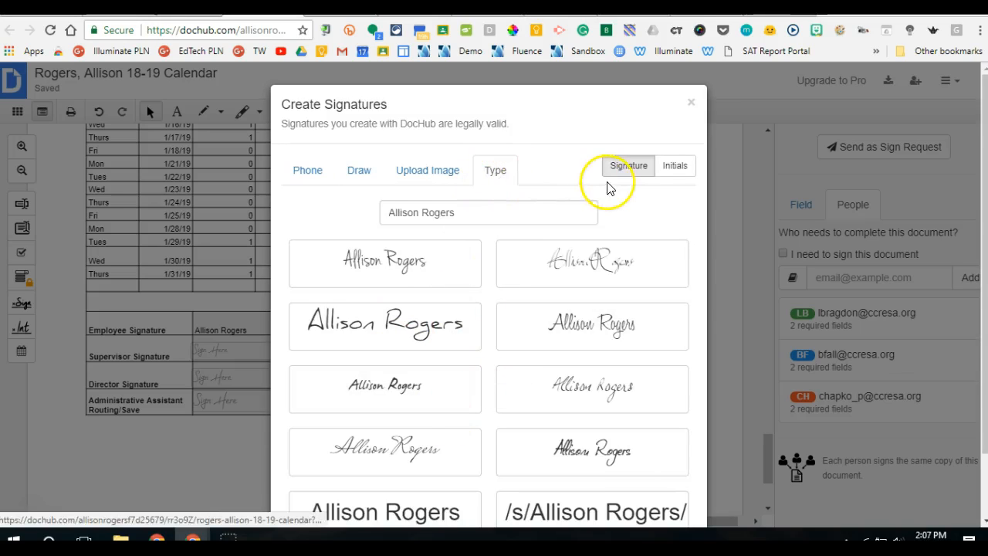
{"action": "left_click", "coordinate": [684, 168]}
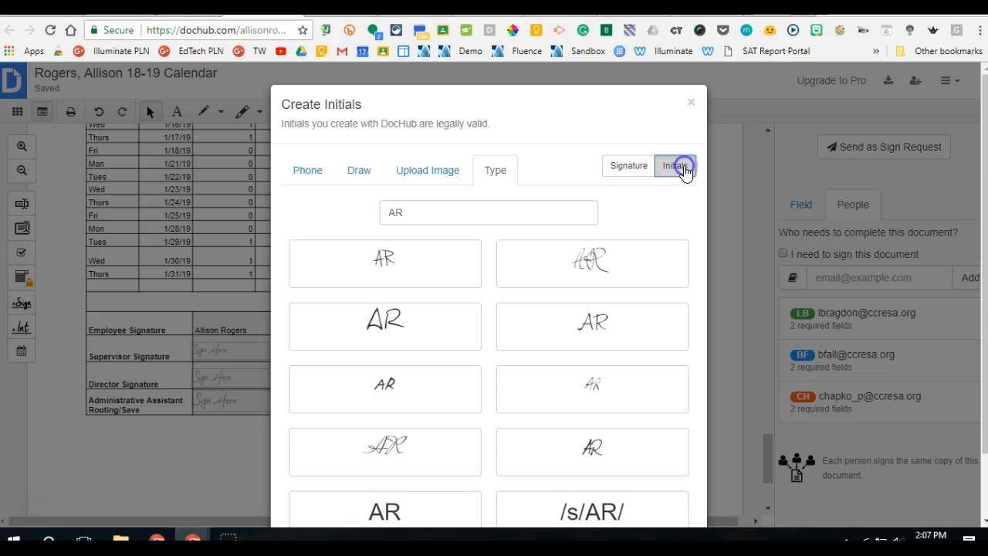
{"action": "left_click", "coordinate": [307, 176]}
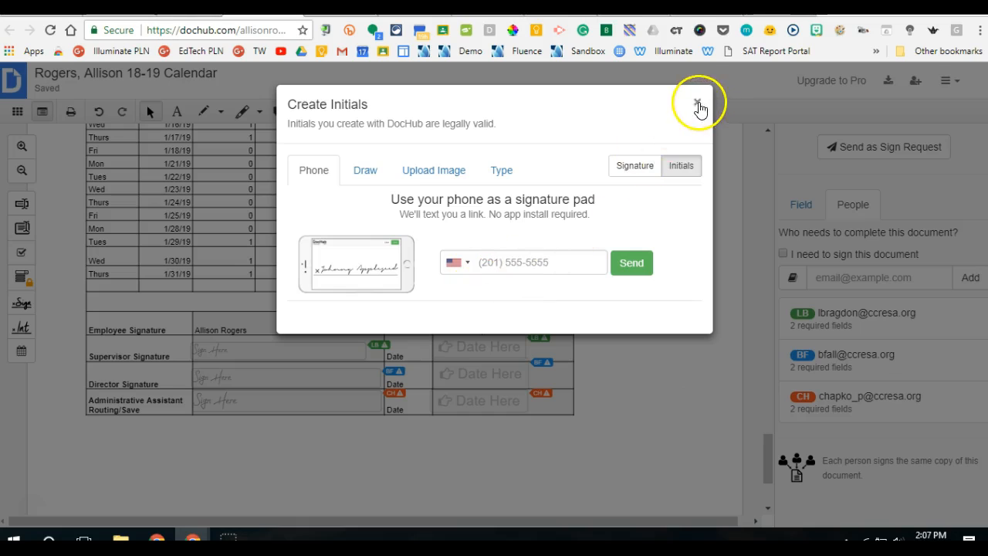
{"action": "left_click", "coordinate": [696, 103]}
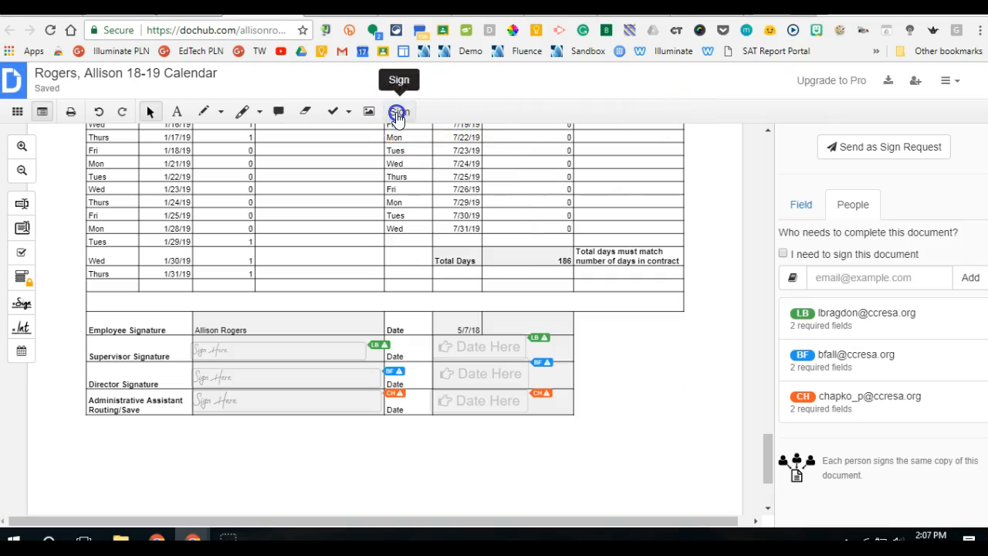
Try placing the saved signature over the typed name in the Employee Signature row, and delete it again
{"action": "left_click", "coordinate": [398, 113]}
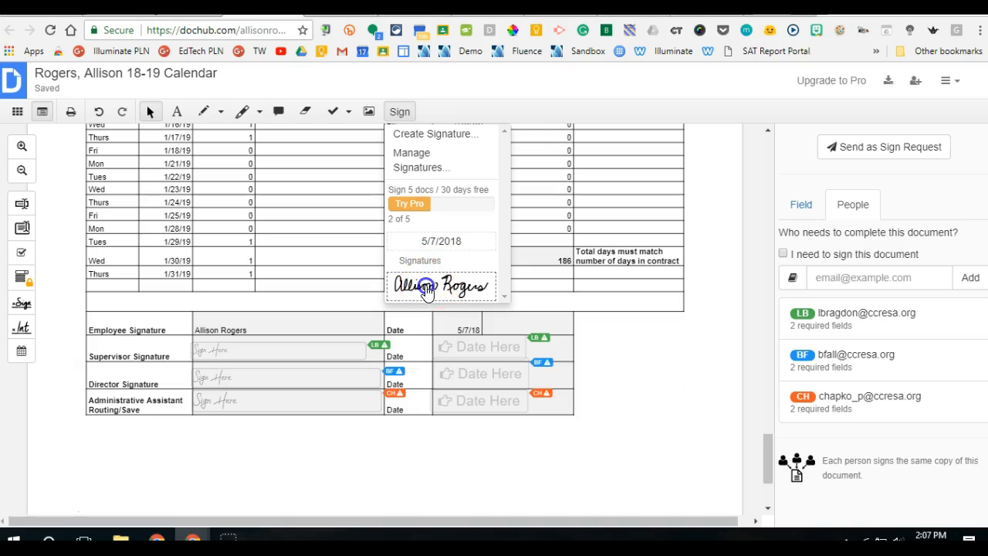
{"action": "left_click", "coordinate": [427, 291]}
{"action": "left_click", "coordinate": [207, 337]}
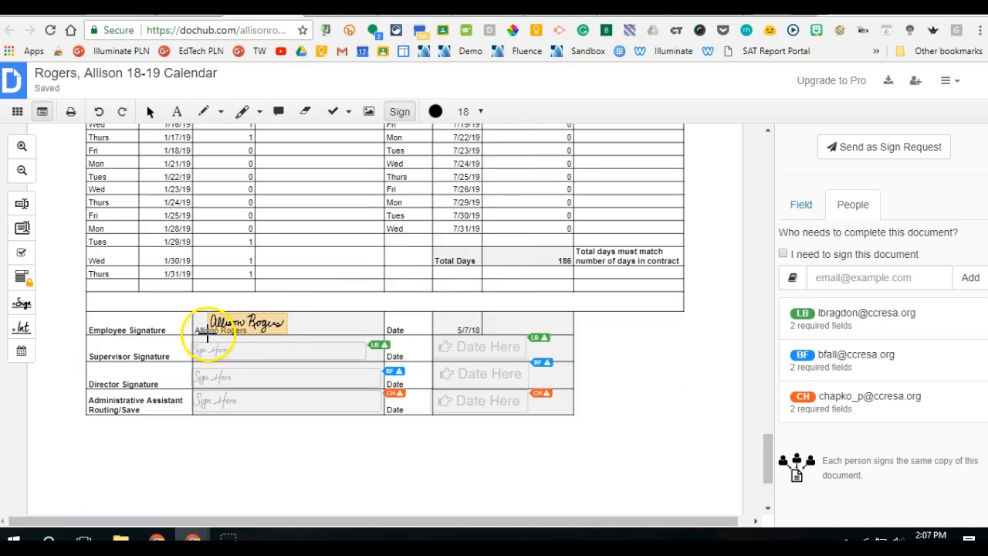
{"action": "left_click", "coordinate": [215, 336]}
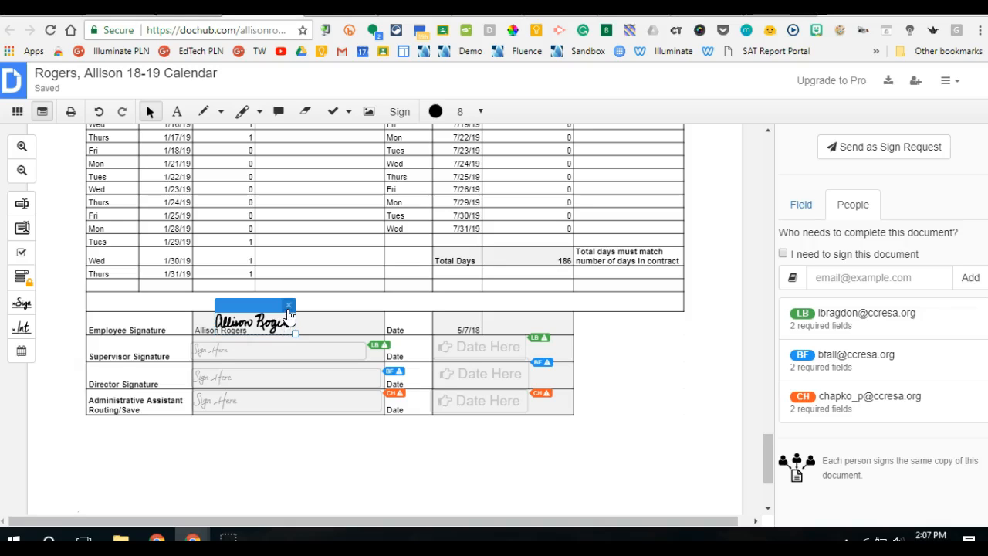
{"action": "left_click", "coordinate": [289, 307]}
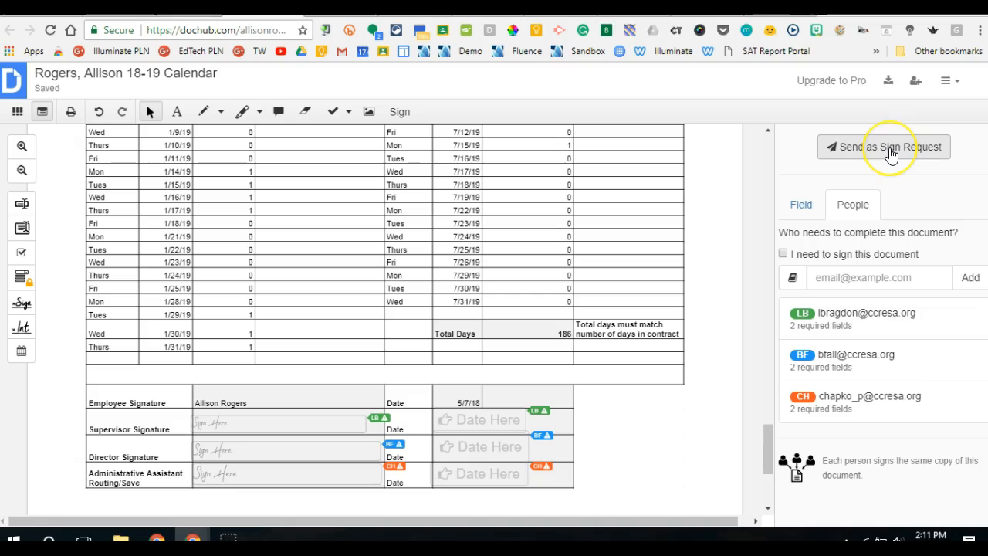
Send the calendar as a sign request to the three listed signers, with the signer order One at a time
{"action": "left_click", "coordinate": [891, 154]}
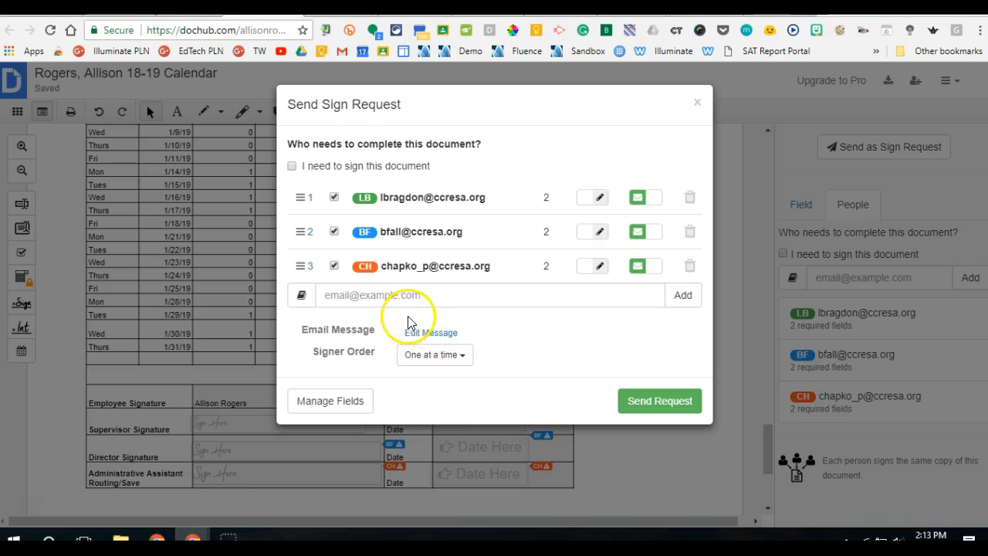
{"action": "left_click", "coordinate": [634, 399]}
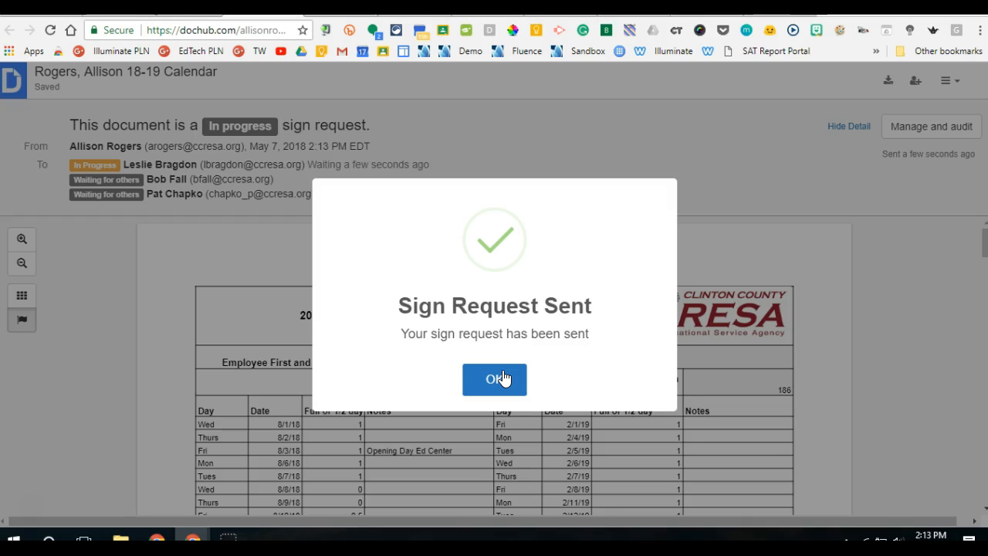
{"action": "left_click", "coordinate": [495, 379]}
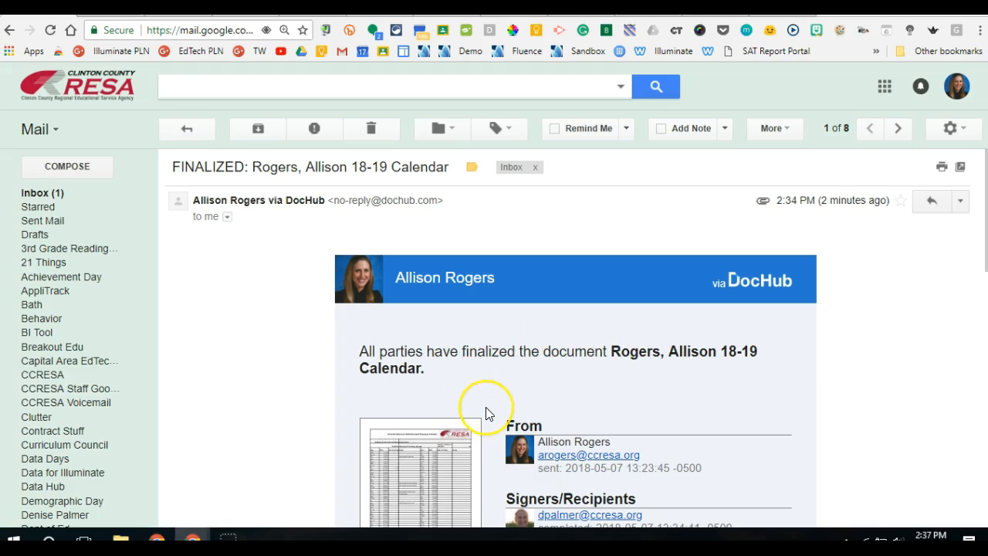
Open the shared calendar file from the finalized-document e-mail in Gmail and display its downloadable PDF
{"action": "scroll", "coordinate": [486, 412], "scroll_direction": "down", "scroll_amount": 3}
{"action": "left_click", "coordinate": [559, 353]}
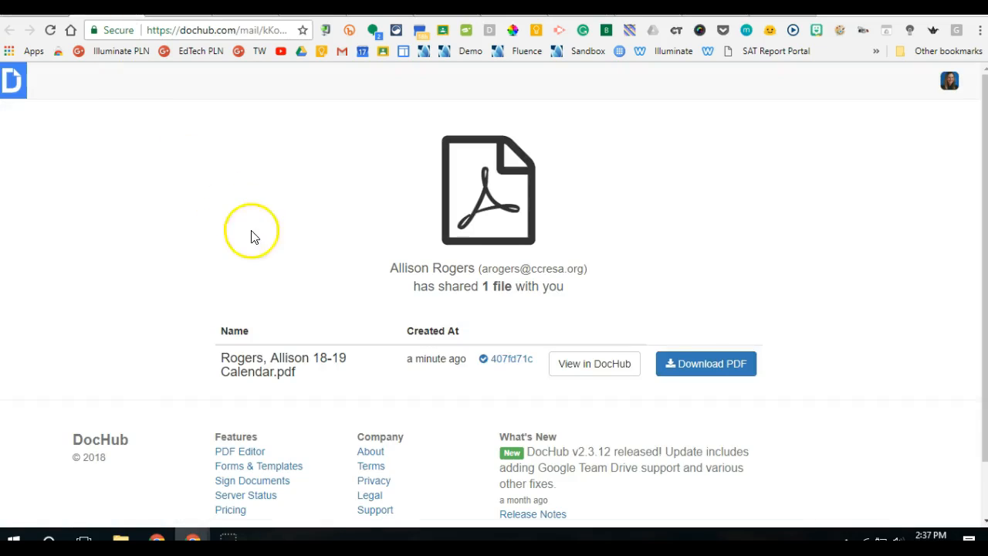
{"action": "left_click", "coordinate": [702, 365]}
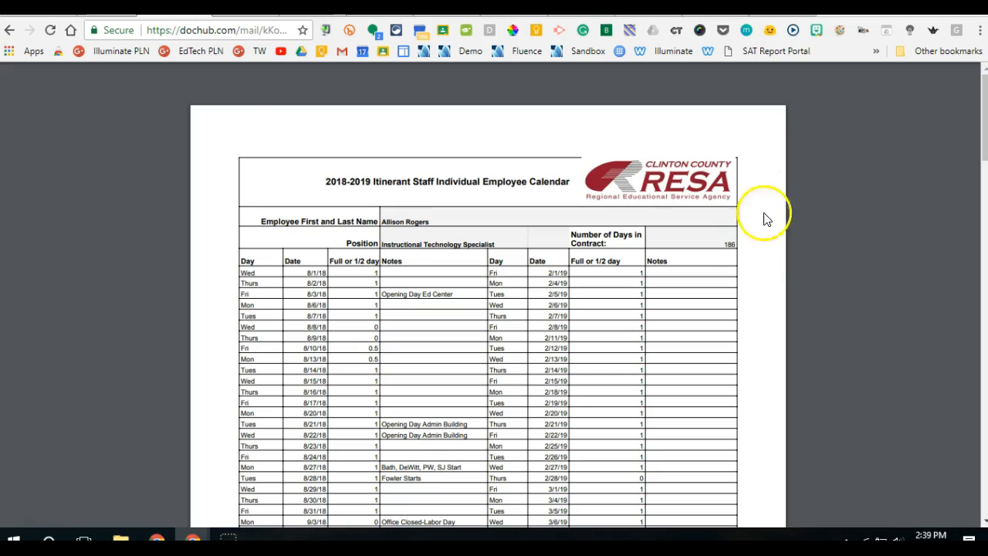
Save the finalized calendar PDF to the My Itinerant Calendar folder in My Drive on Google Drive File Stream
{"action": "right_click", "coordinate": [741, 199]}
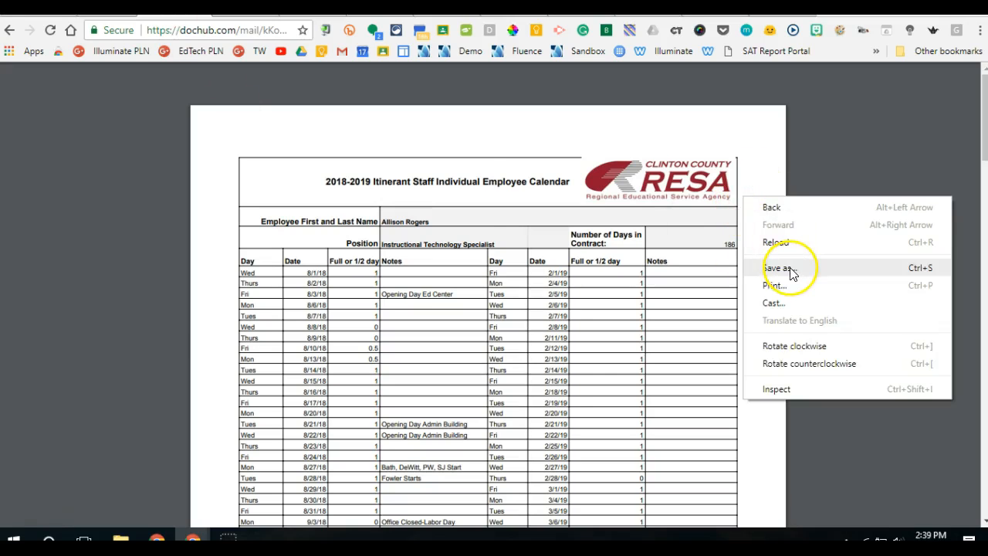
{"action": "left_click", "coordinate": [778, 268]}
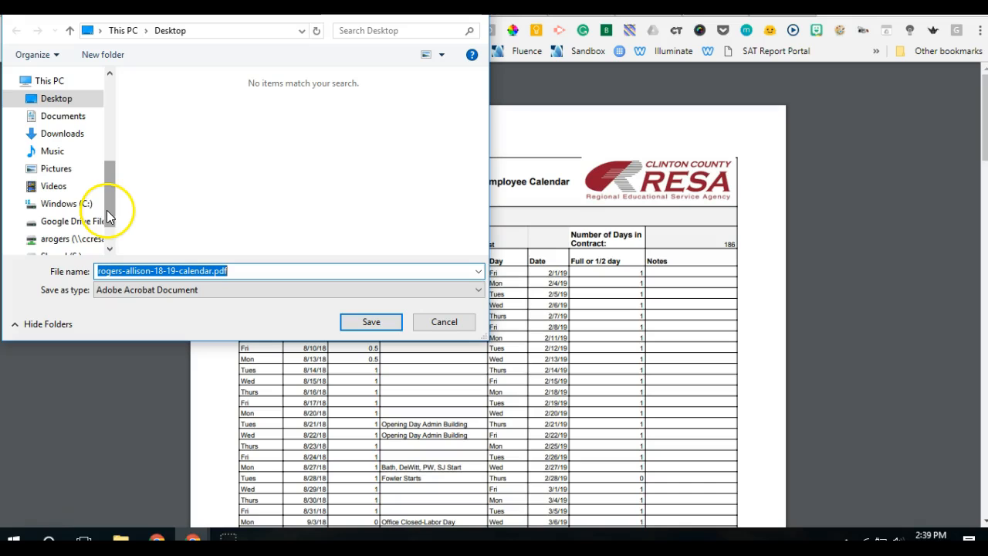
{"action": "left_click", "coordinate": [73, 221]}
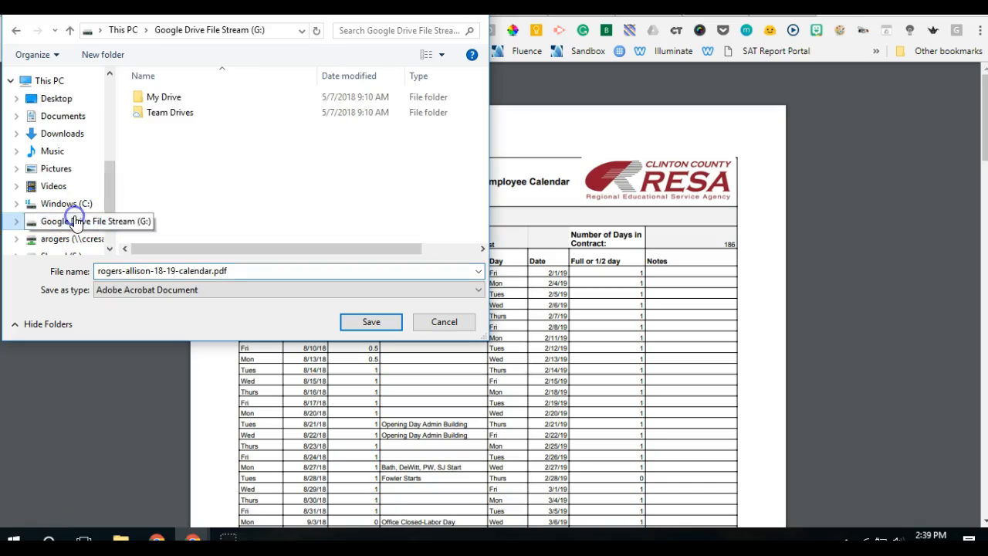
{"action": "double_click", "coordinate": [166, 97]}
{"action": "scroll", "coordinate": [208, 185], "scroll_direction": "down", "scroll_amount": 3}
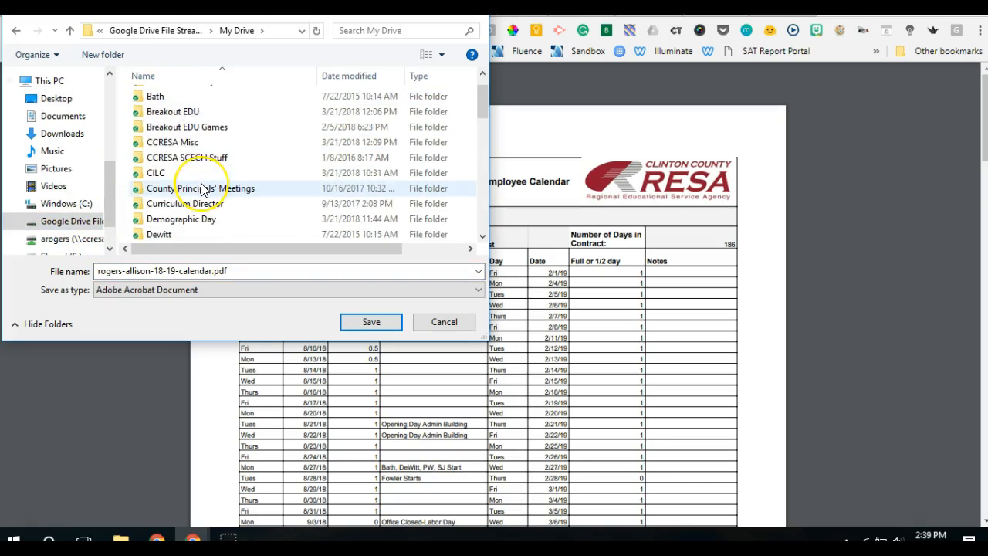
{"action": "scroll", "coordinate": [202, 190], "scroll_direction": "down", "scroll_amount": 2}
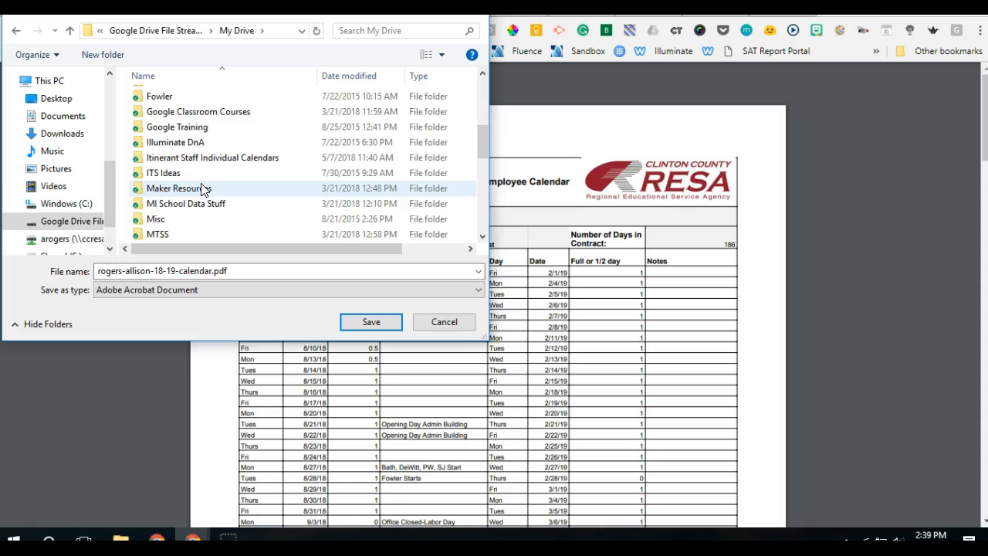
{"action": "scroll", "coordinate": [203, 189], "scroll_direction": "down", "scroll_amount": 1}
{"action": "left_click", "coordinate": [204, 203]}
{"action": "double_click", "coordinate": [204, 203]}
{"action": "left_click", "coordinate": [368, 327]}
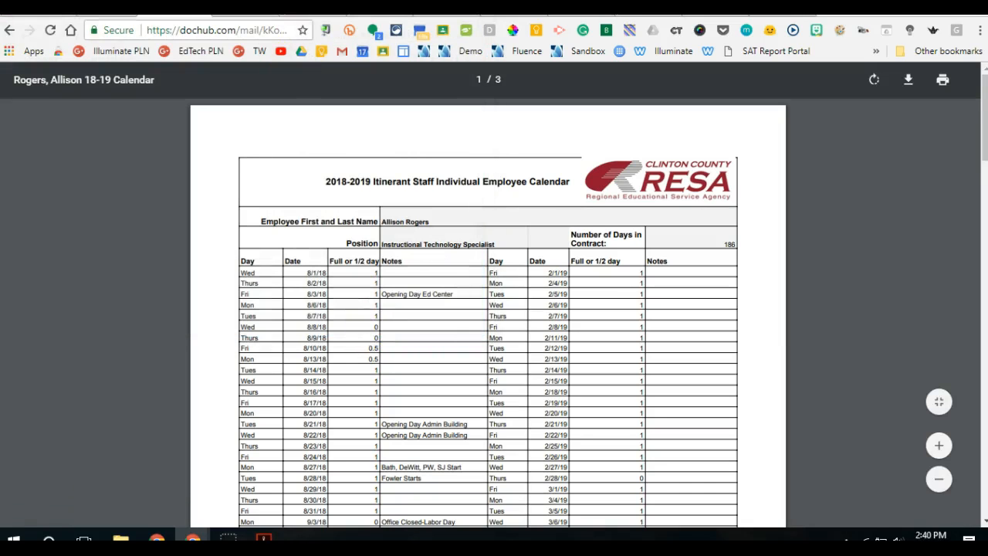
Switch to Google Drive, check the saved PDF in My Itinerant Calendar and open the 18-19 Calendar spreadsheet
{"action": "left_click", "coordinate": [312, 9]}
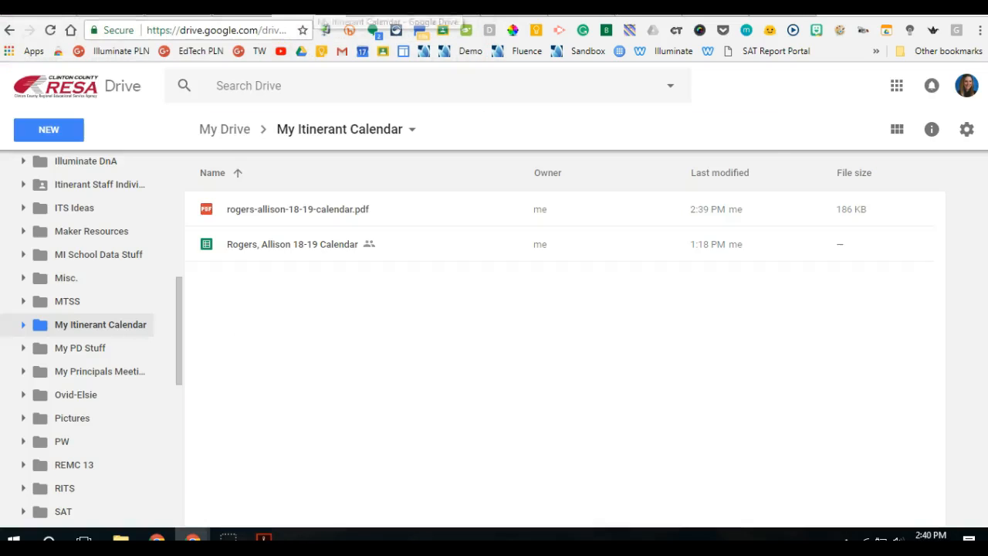
{"action": "left_click", "coordinate": [265, 217]}
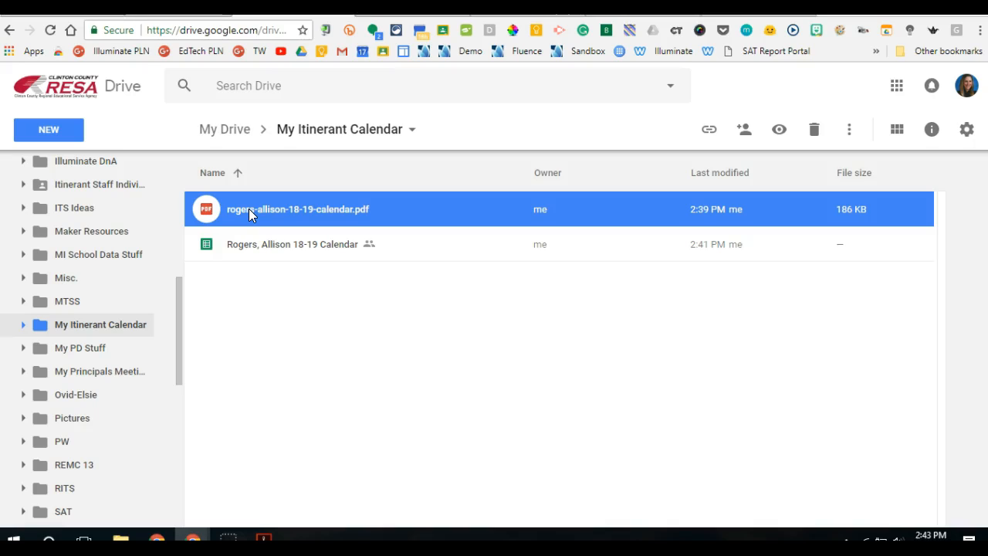
{"action": "left_click", "coordinate": [271, 218]}
{"action": "left_click", "coordinate": [318, 244]}
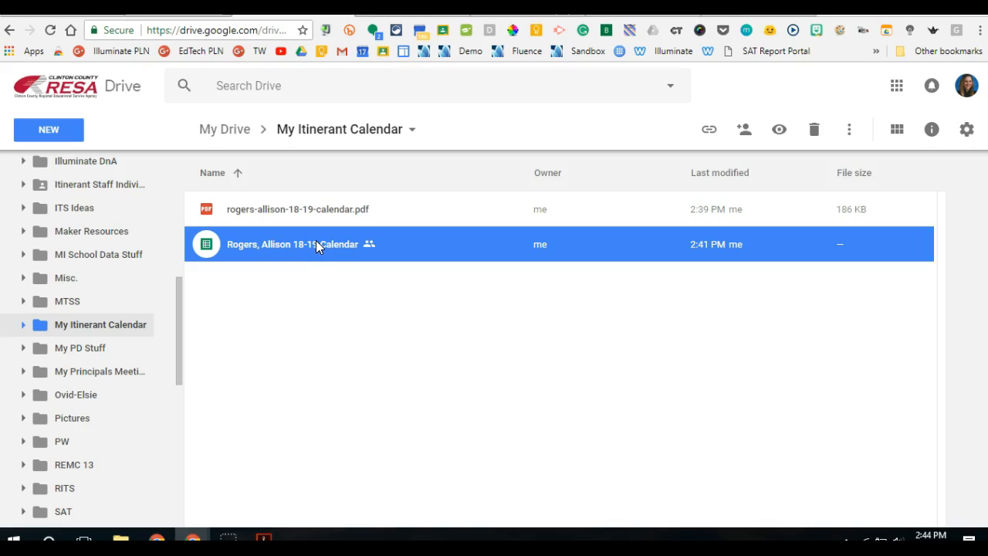
{"action": "double_click", "coordinate": [316, 242]}
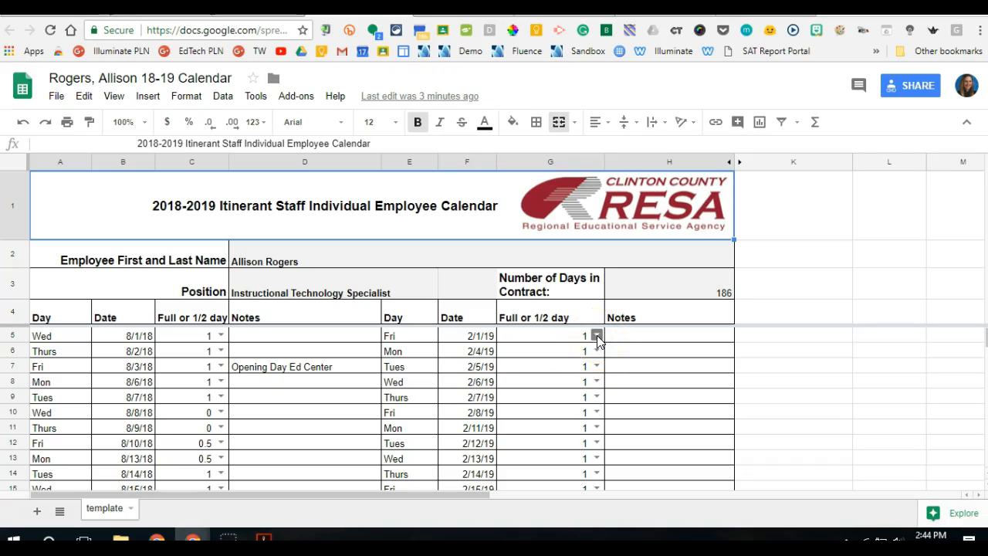
Set the Full or 1/2 day value to 0 for 2/1/19 and to 0.5 for 2/7/19 and 2/8/19
{"action": "left_click", "coordinate": [596, 337]}
{"action": "left_click", "coordinate": [572, 372]}
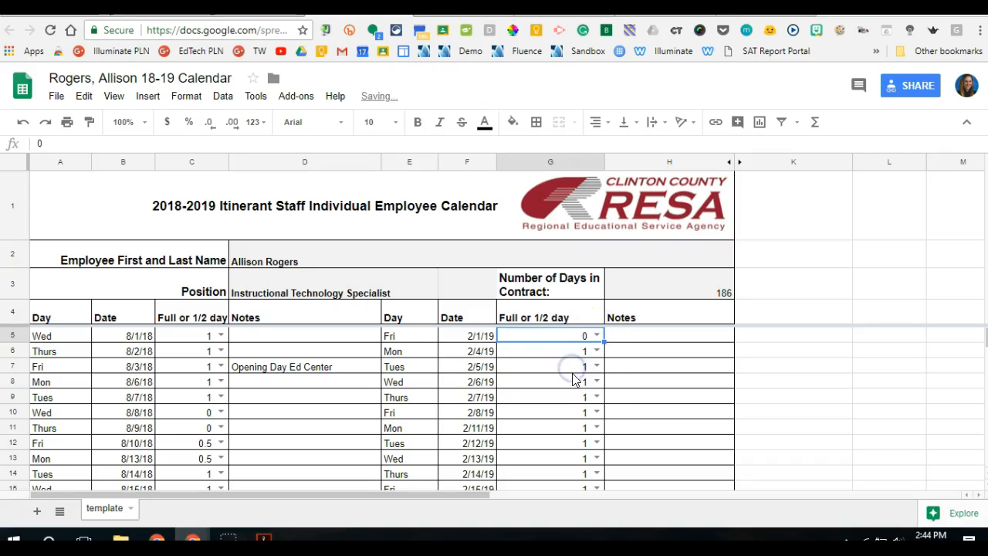
{"action": "left_click", "coordinate": [597, 397]}
{"action": "left_click", "coordinate": [560, 340]}
{"action": "left_click", "coordinate": [597, 412]}
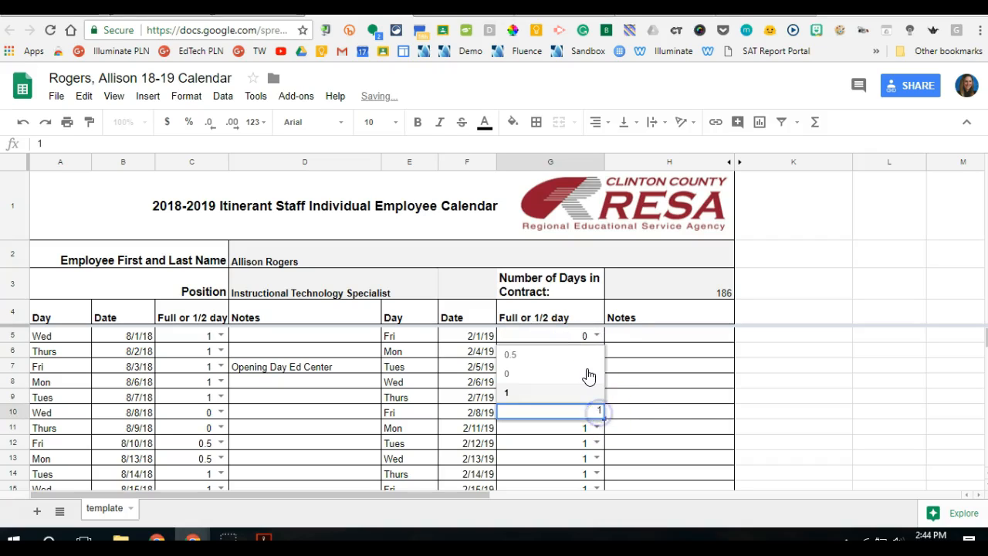
{"action": "left_click", "coordinate": [581, 358]}
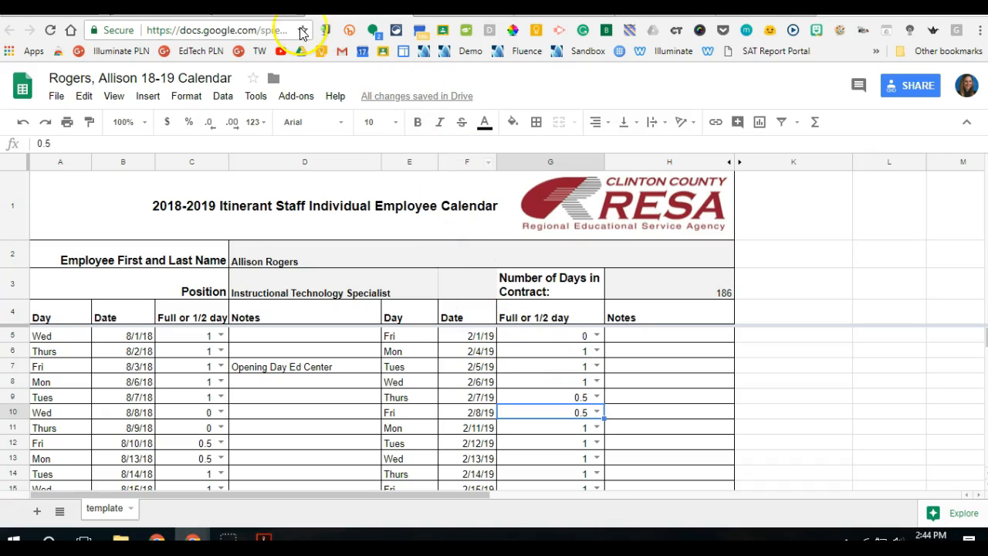
Open the edited calendar spreadsheet from Google Drive with DocHub and create a duplicate instead of using the existing import
{"action": "left_click", "coordinate": [261, 8]}
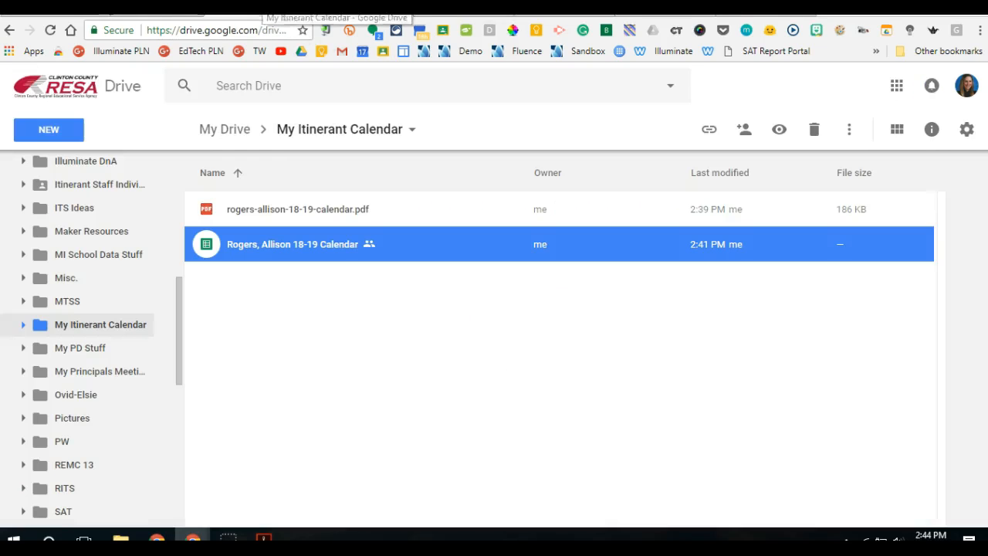
{"action": "right_click", "coordinate": [326, 244]}
{"action": "mouse_move", "coordinate": [327, 253]}
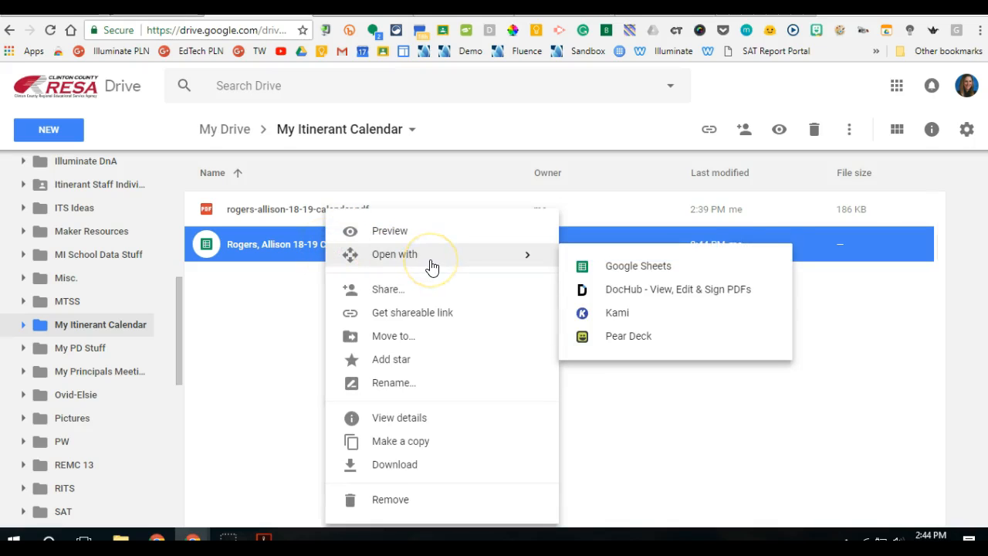
{"action": "left_click", "coordinate": [616, 296]}
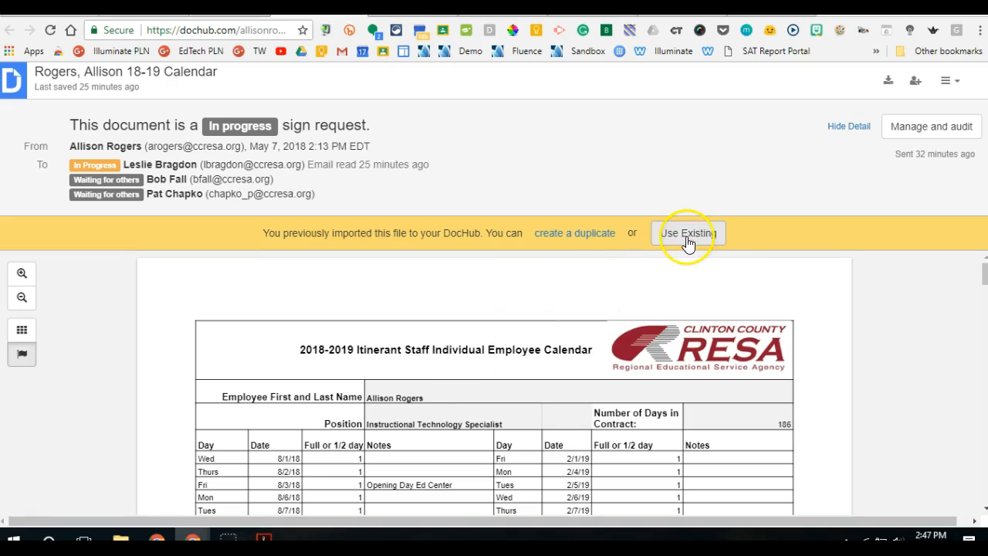
{"action": "left_click", "coordinate": [572, 242]}
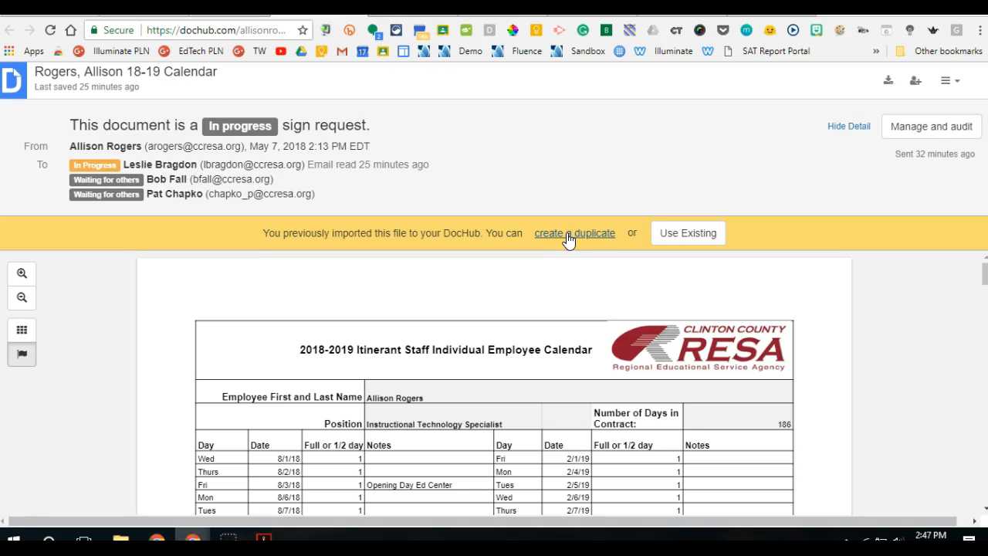
{"action": "left_click", "coordinate": [568, 236]}
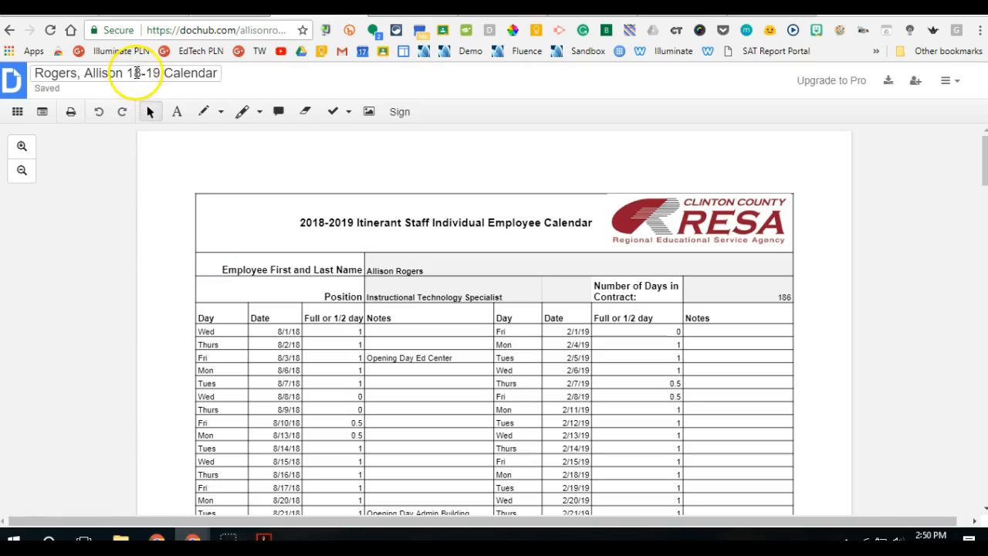
Append "(Draft #2 - 5/7/18)" to the name of the duplicated calendar document
{"action": "left_click", "coordinate": [218, 73]}
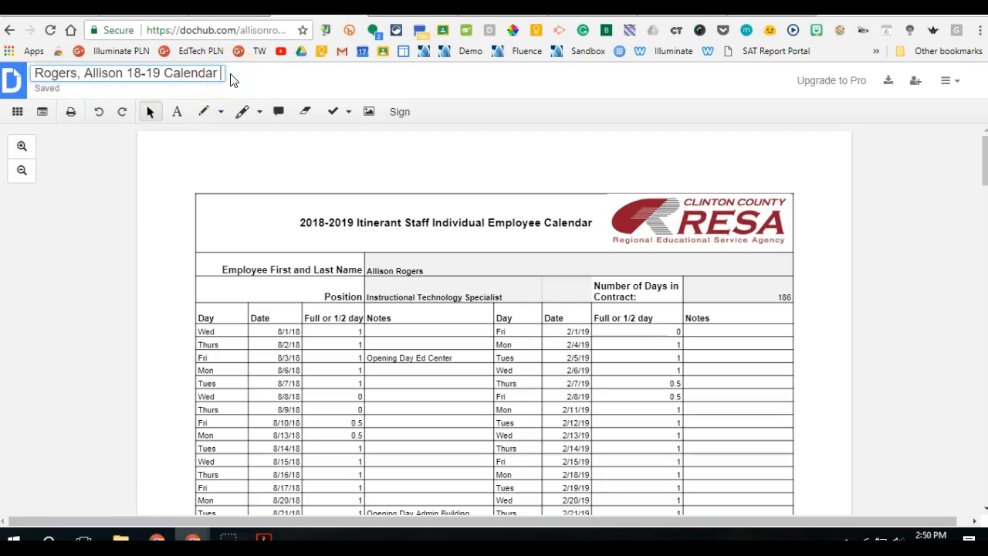
{"action": "type", "text": "(Draft #2 - 5/7/18)"}
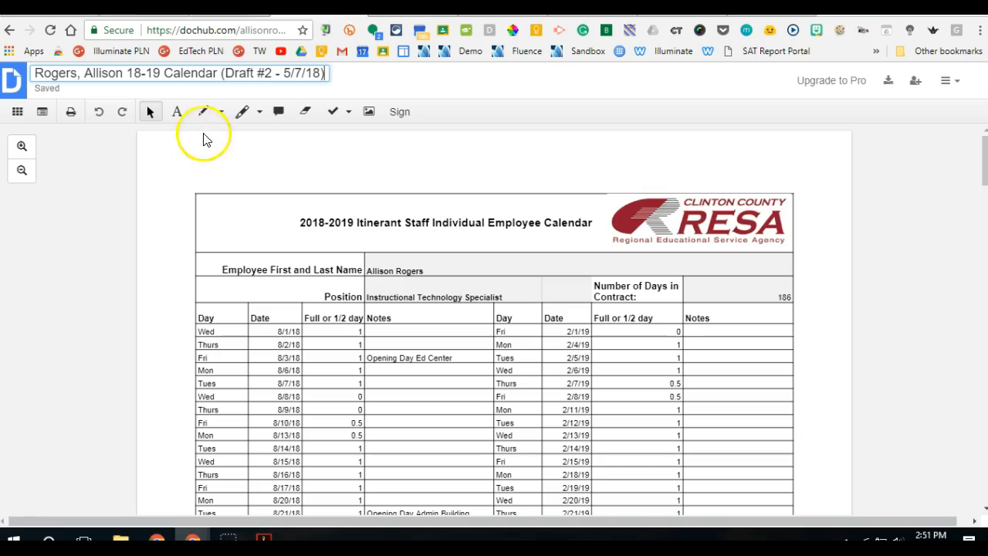
{"action": "left_click", "coordinate": [253, 73]}
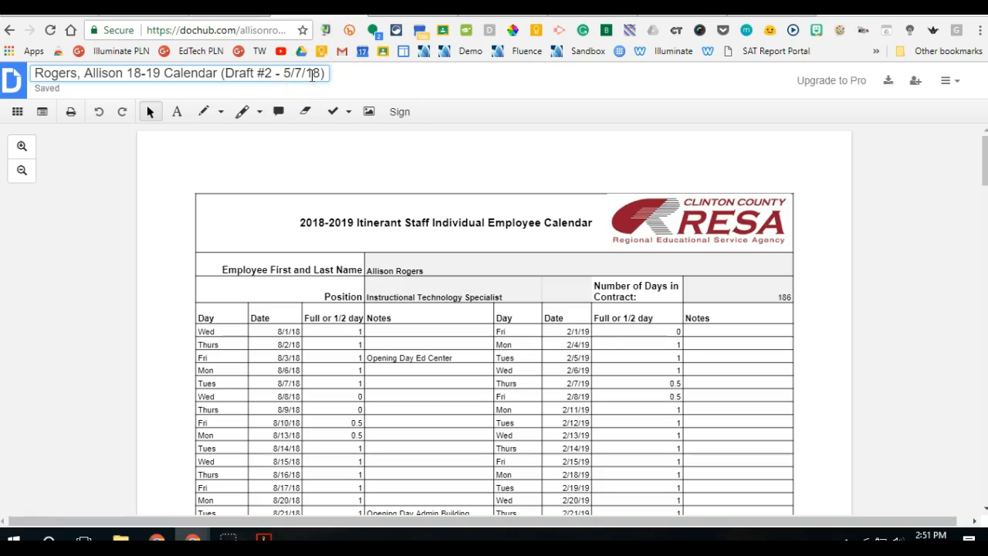
{"action": "left_click", "coordinate": [255, 73]}
{"action": "key", "text": "BackSpace"}
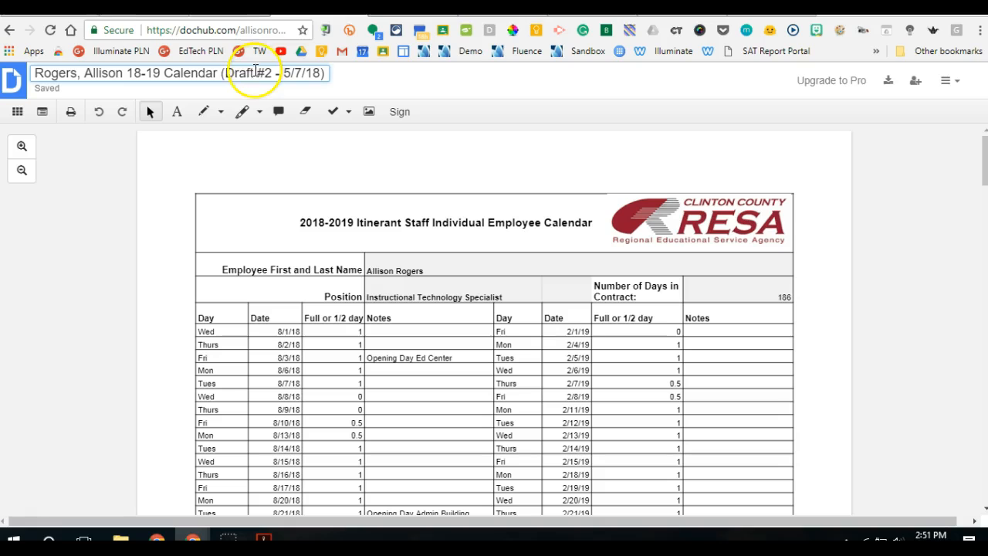
{"action": "left_click", "coordinate": [63, 148]}
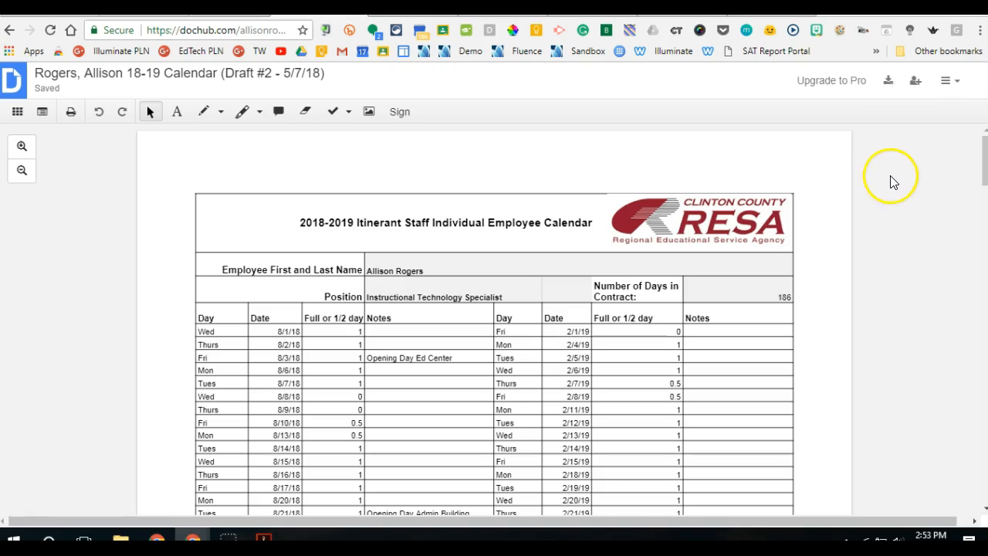
Start a sign request for the calendar with the three listed signers and open its field management
{"action": "left_click", "coordinate": [916, 83]}
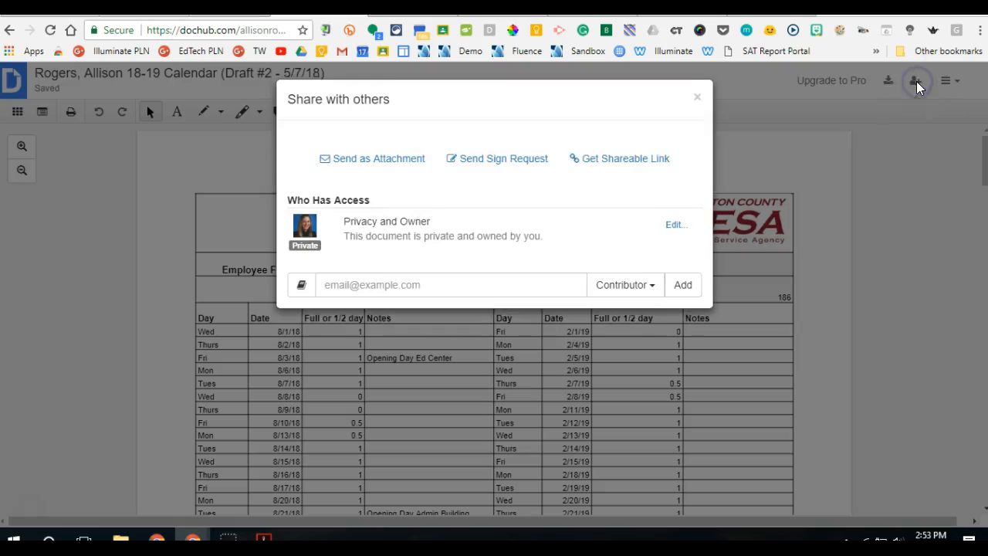
{"action": "left_click", "coordinate": [515, 164]}
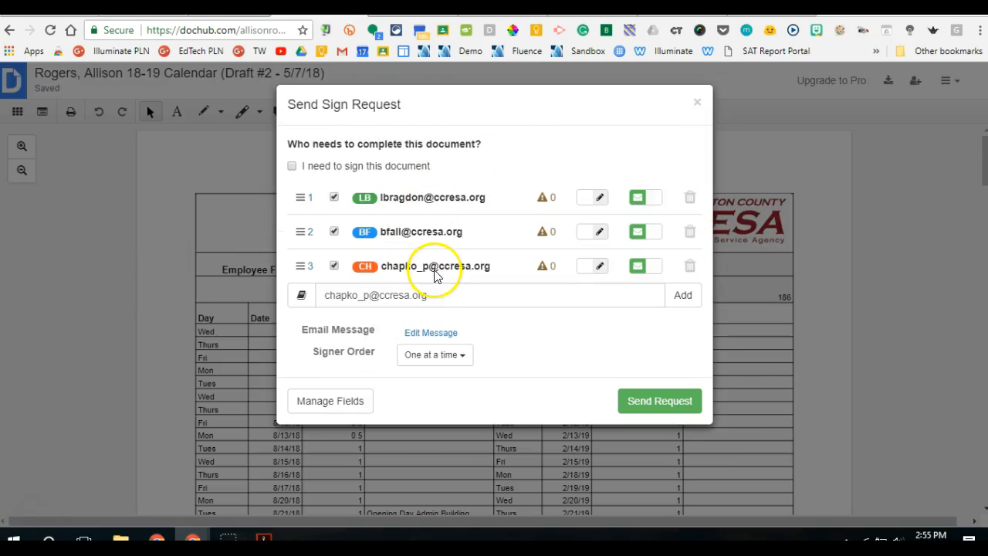
{"action": "left_click", "coordinate": [360, 401]}
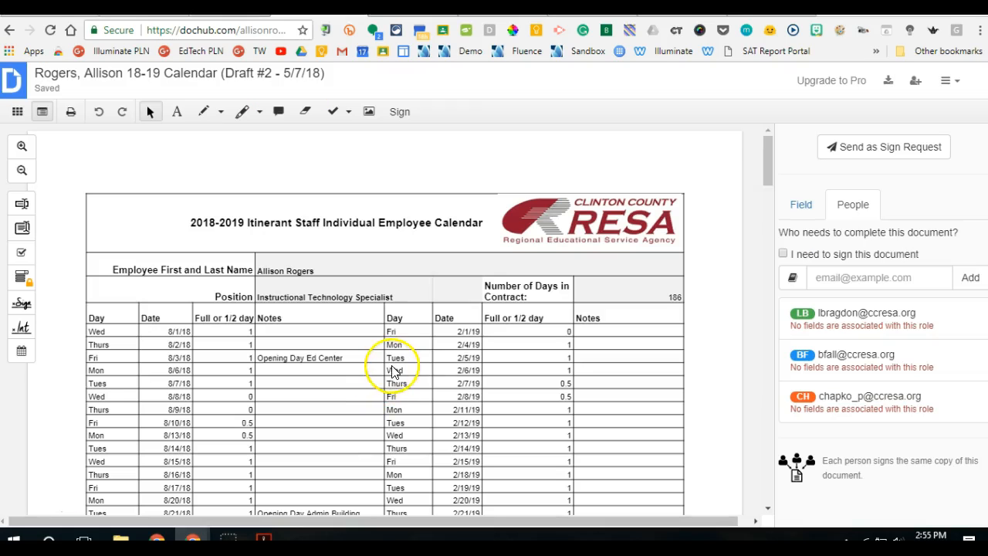
Place assigned signature and date fields in the supervisor, director and administrative assistant rows, making the administrative assistant's date field required
{"action": "scroll", "coordinate": [393, 371], "scroll_direction": "down", "scroll_amount": 7}
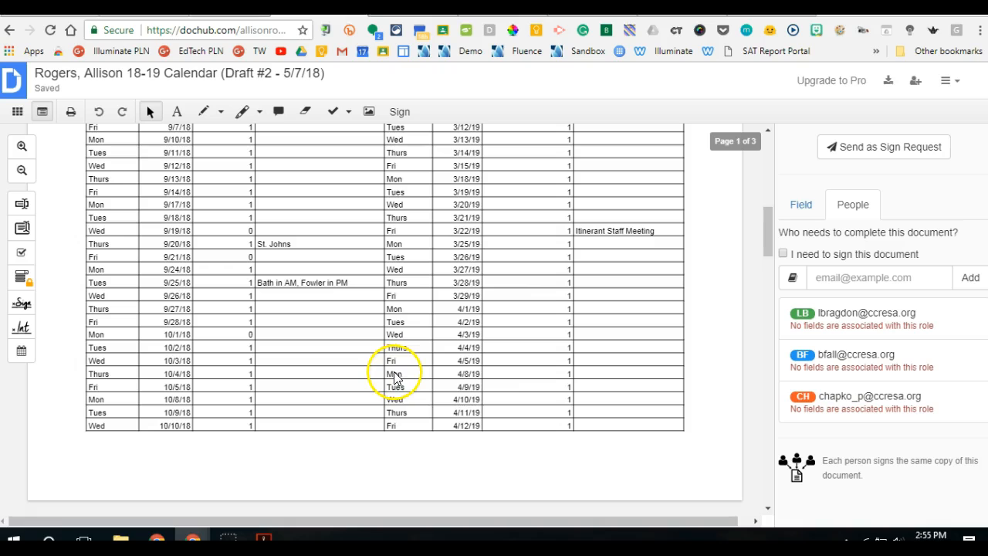
{"action": "scroll", "coordinate": [393, 376], "scroll_direction": "down", "scroll_amount": 10}
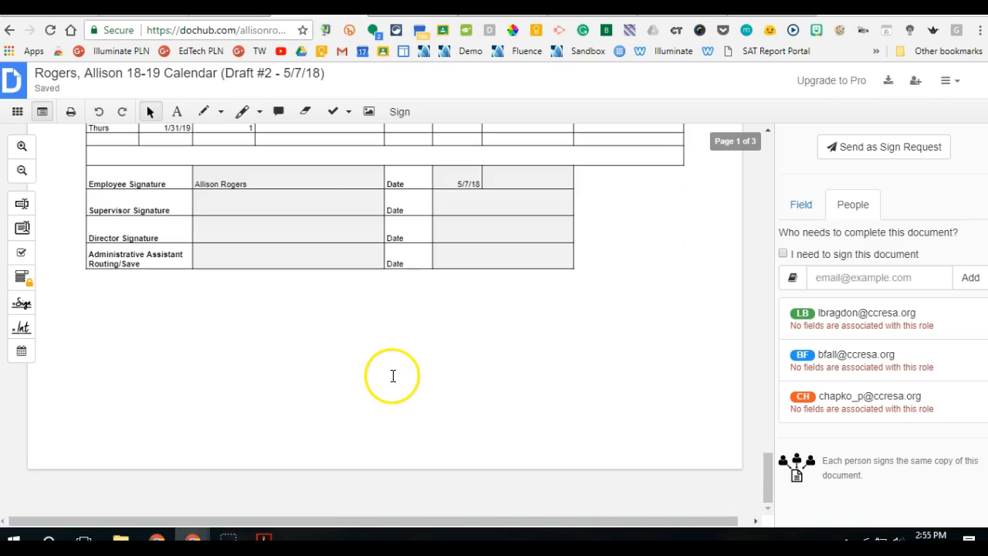
{"action": "scroll", "coordinate": [309, 258], "scroll_direction": "up", "scroll_amount": 3}
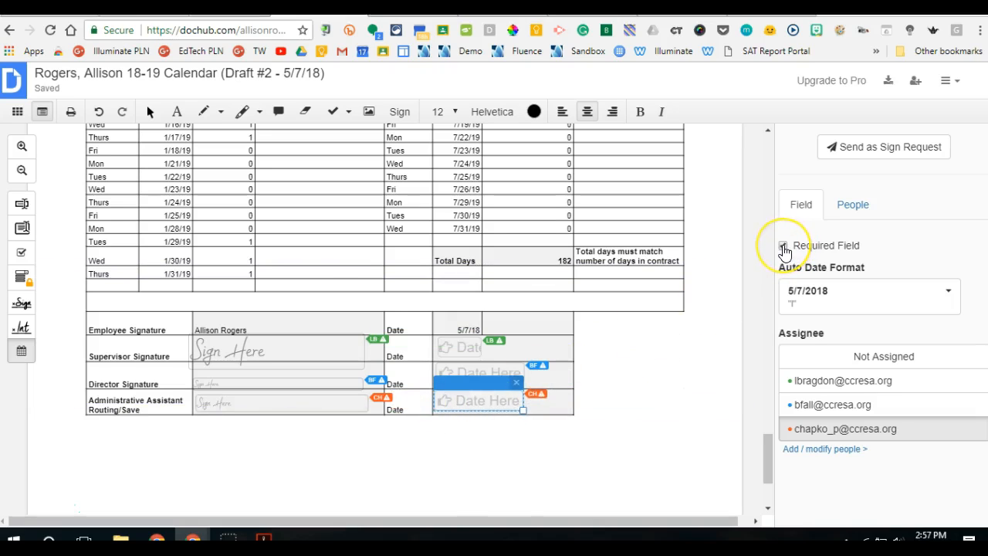
{"action": "left_click", "coordinate": [783, 246]}
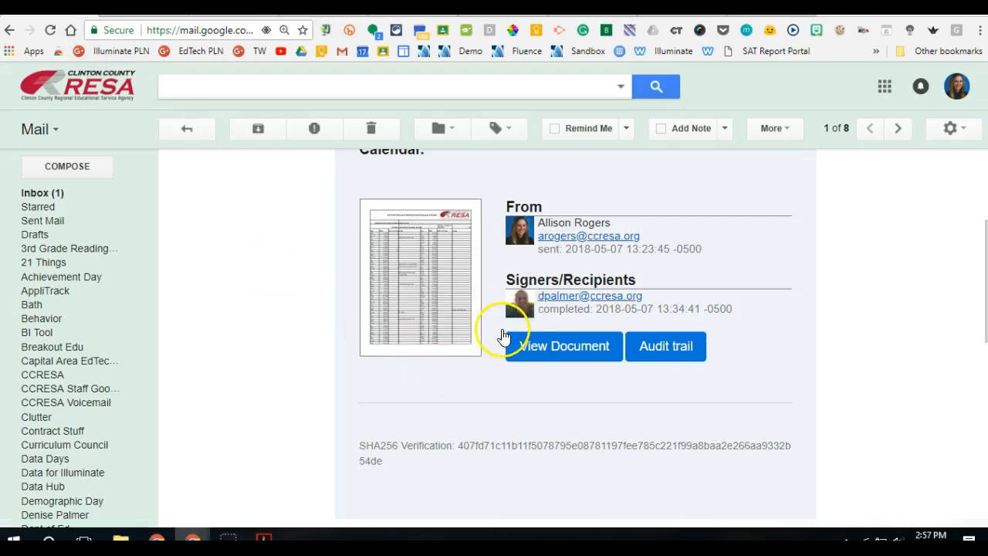
Switch to Gmail, view the finalized document from the DocHub email and save it as the "draft 2 - 5-7-18" calendar PDF in My Itinerant Calendar
{"action": "scroll", "coordinate": [502, 332], "scroll_direction": "up", "scroll_amount": 3}
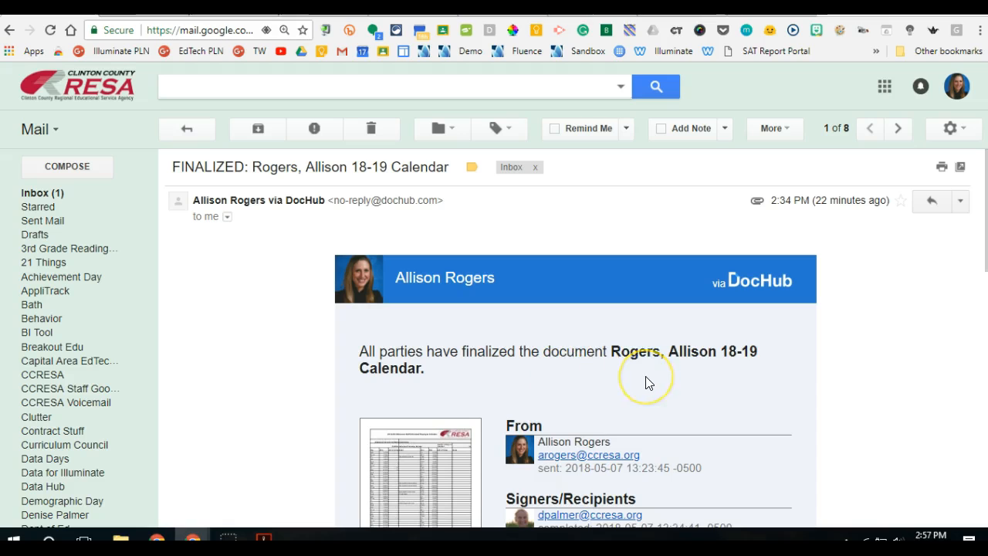
{"action": "scroll", "coordinate": [645, 383], "scroll_direction": "down", "scroll_amount": 1}
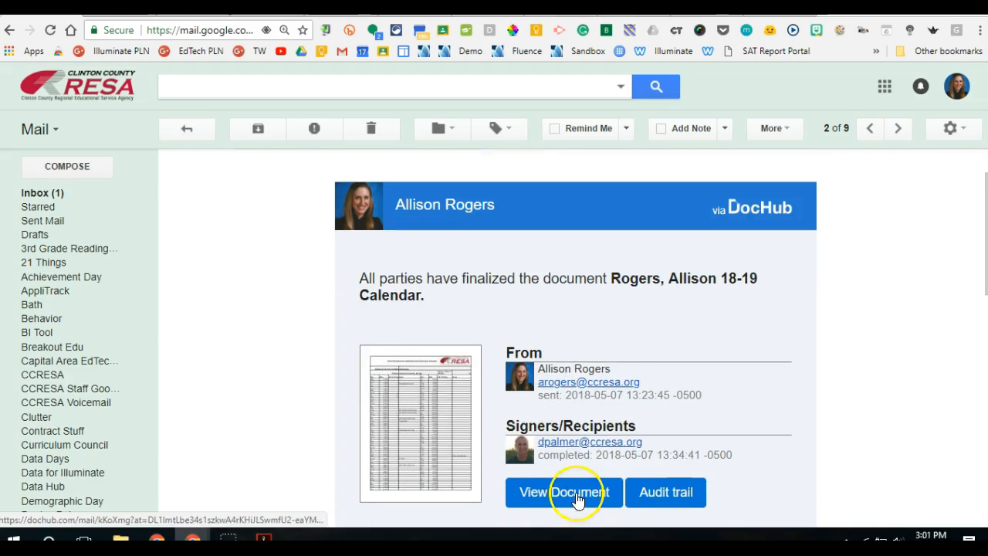
{"action": "left_click", "coordinate": [564, 491]}
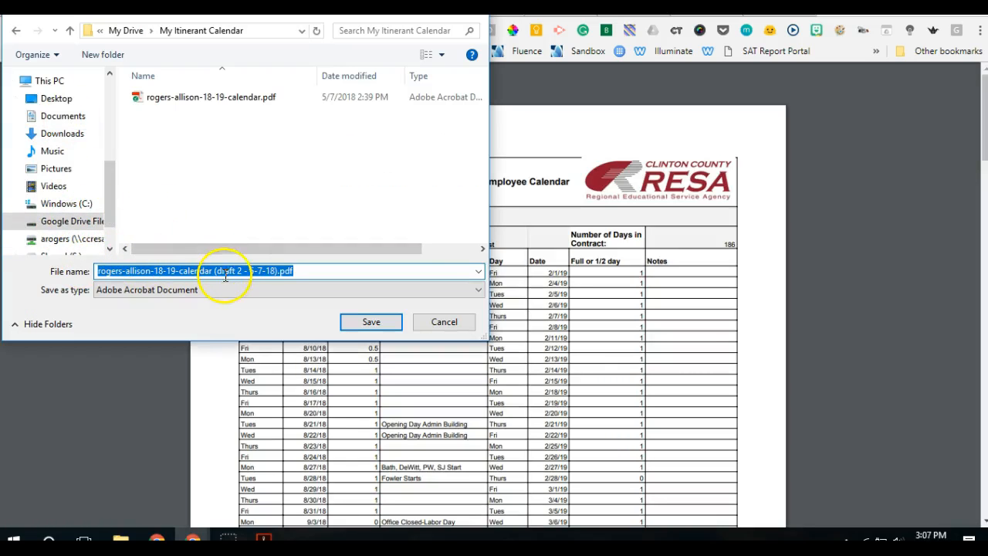
{"action": "left_click", "coordinate": [369, 319]}
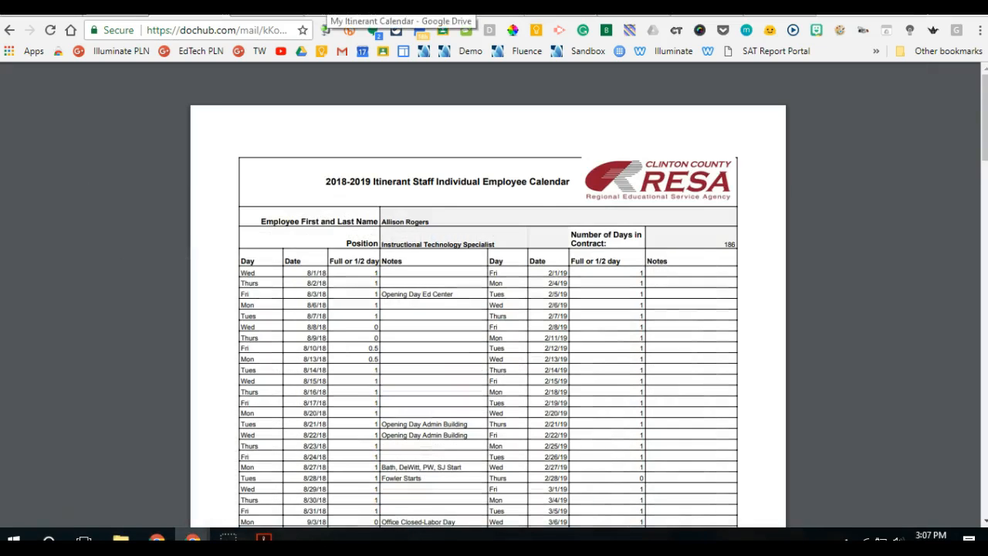
Switch to Google Drive and open the Approved Staff Calendars folder inside 2018-19 Itinerant Staff Individual Calendars
{"action": "left_click", "coordinate": [340, 6]}
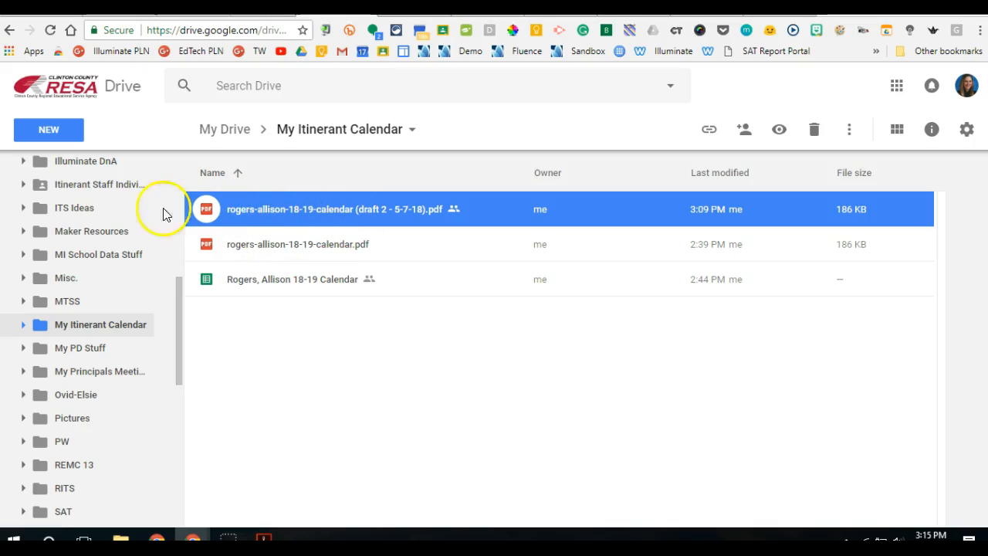
{"action": "left_click", "coordinate": [109, 186]}
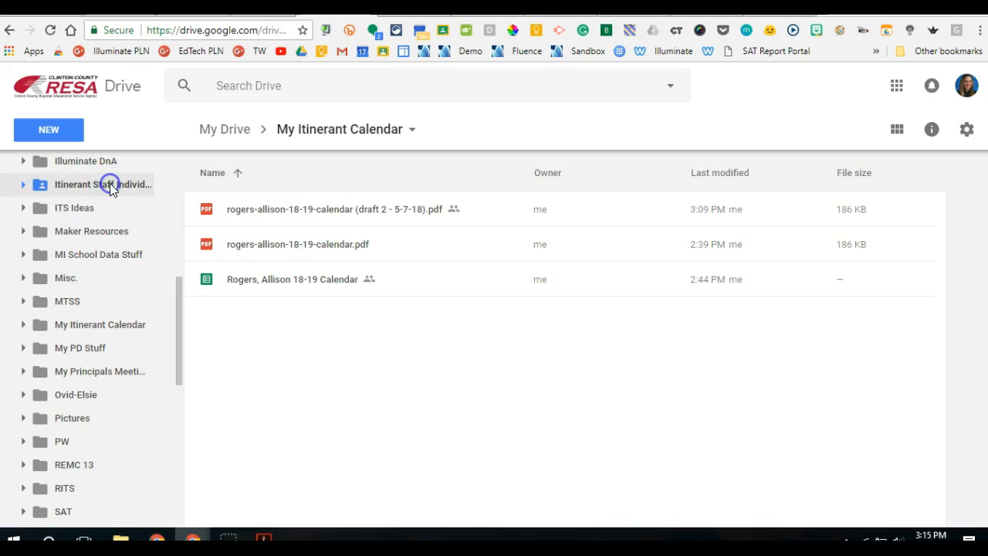
{"action": "double_click", "coordinate": [255, 249]}
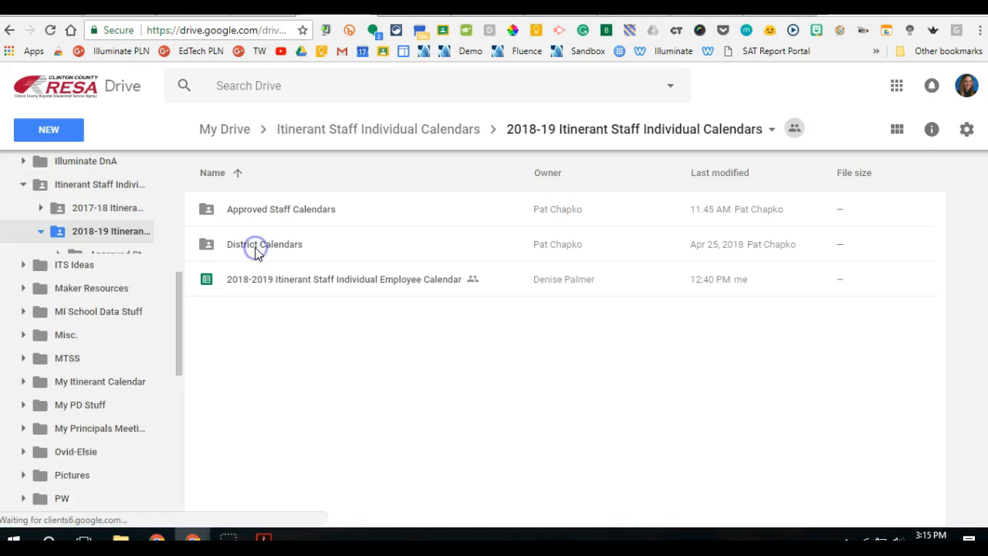
{"action": "double_click", "coordinate": [256, 213]}
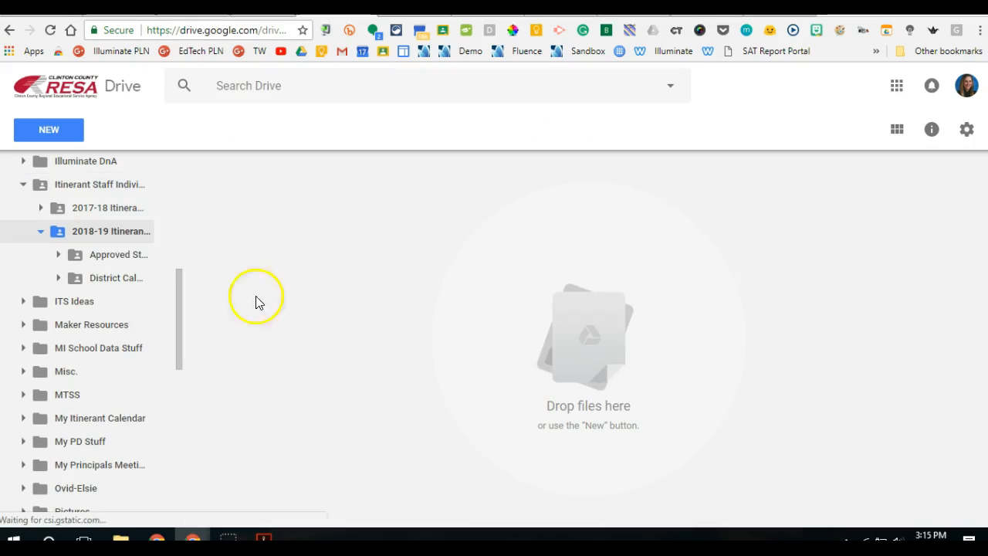